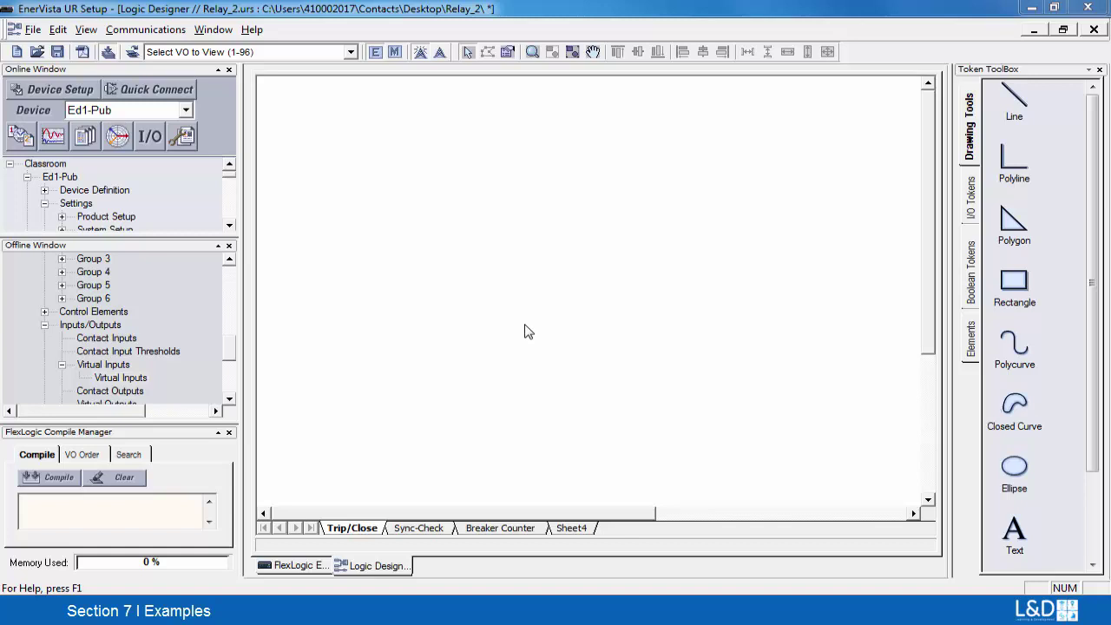
Place two Input tokens on the Trip/Close sheet, one below the other
left_click(973, 199)
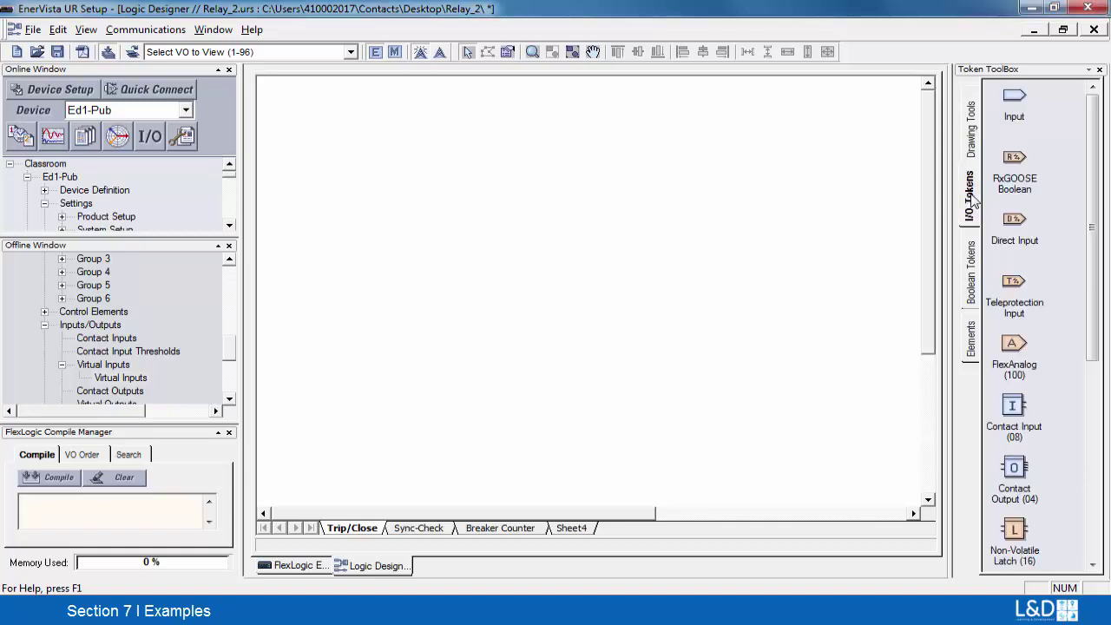
left_click_drag(1027, 99, 376, 142)
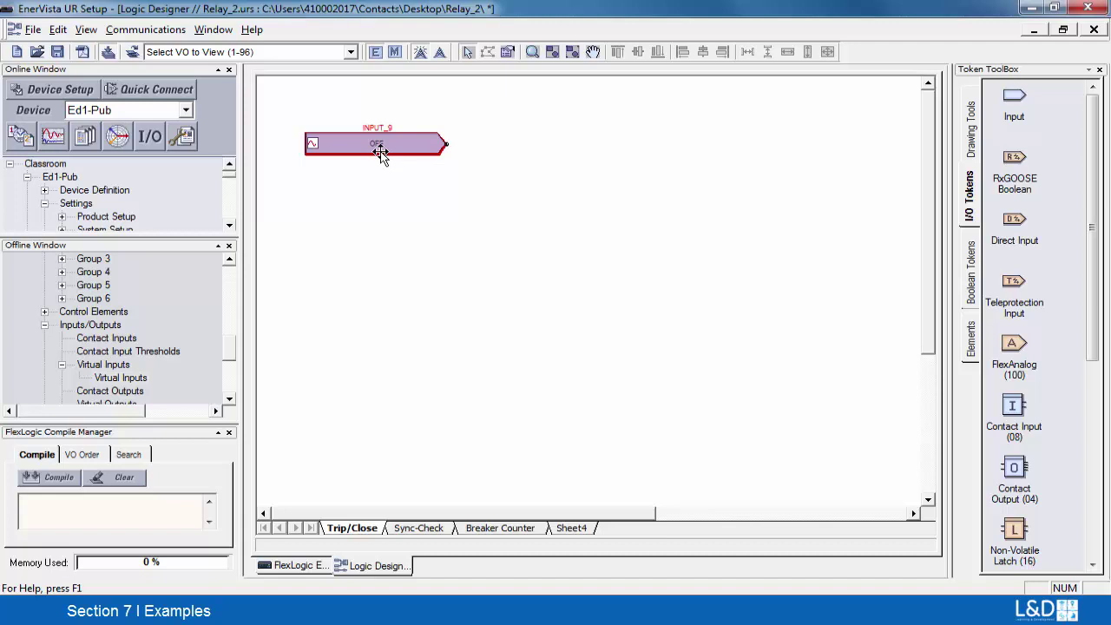
left_click(379, 149)
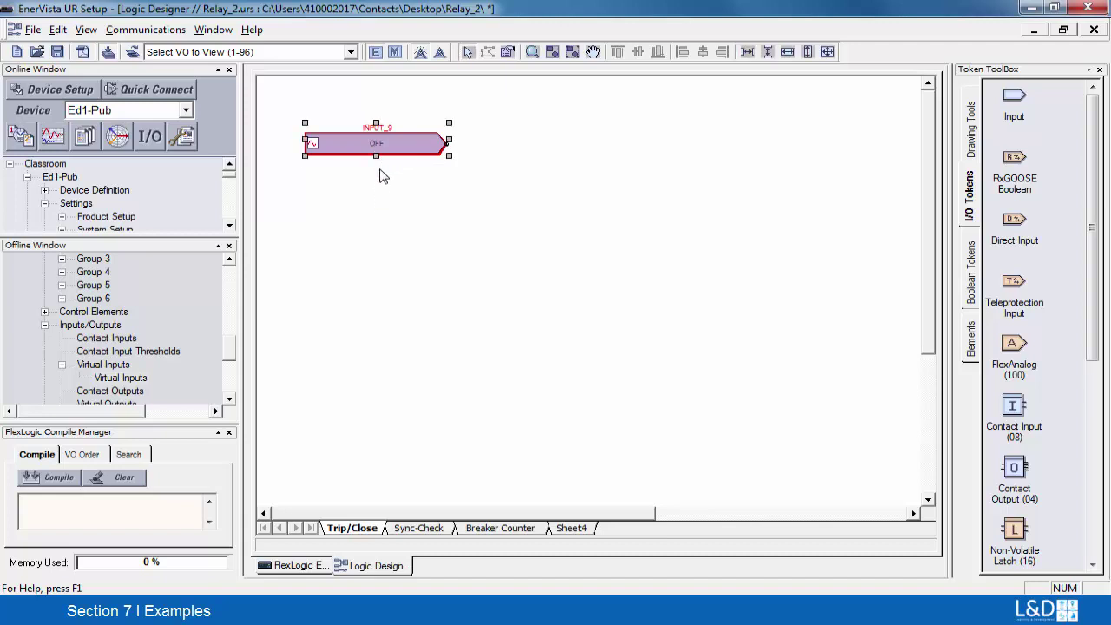
left_click_drag(377, 144, 381, 224)
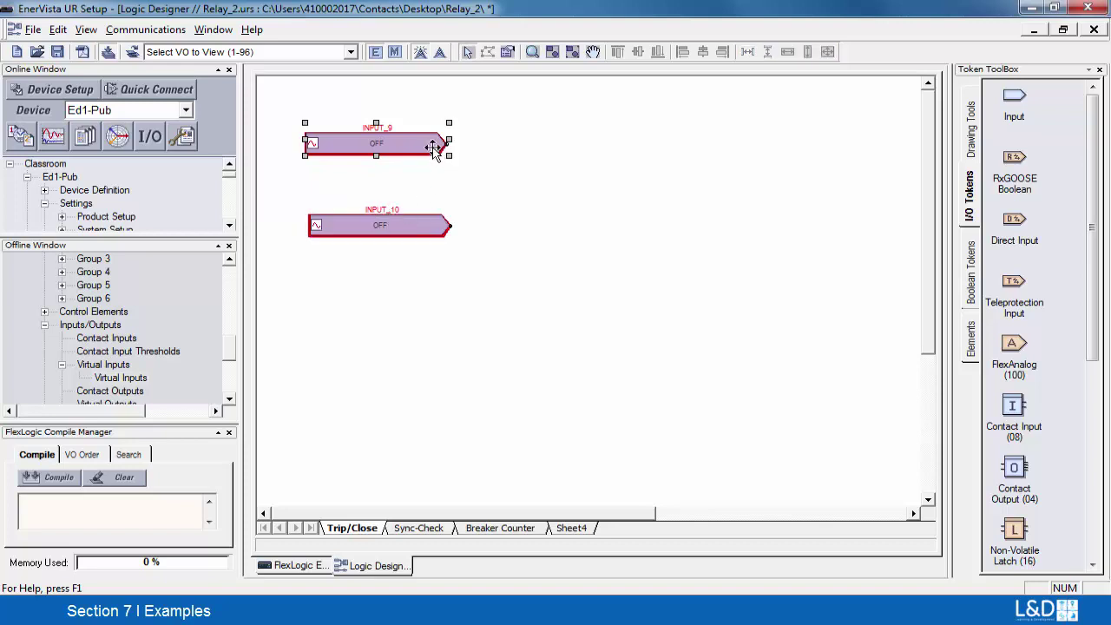
Assign PHASE IOC1 OP from the Protection & Control family to the upper input and view its associated Group 1 settings
double_click(406, 139)
left_click(660, 272)
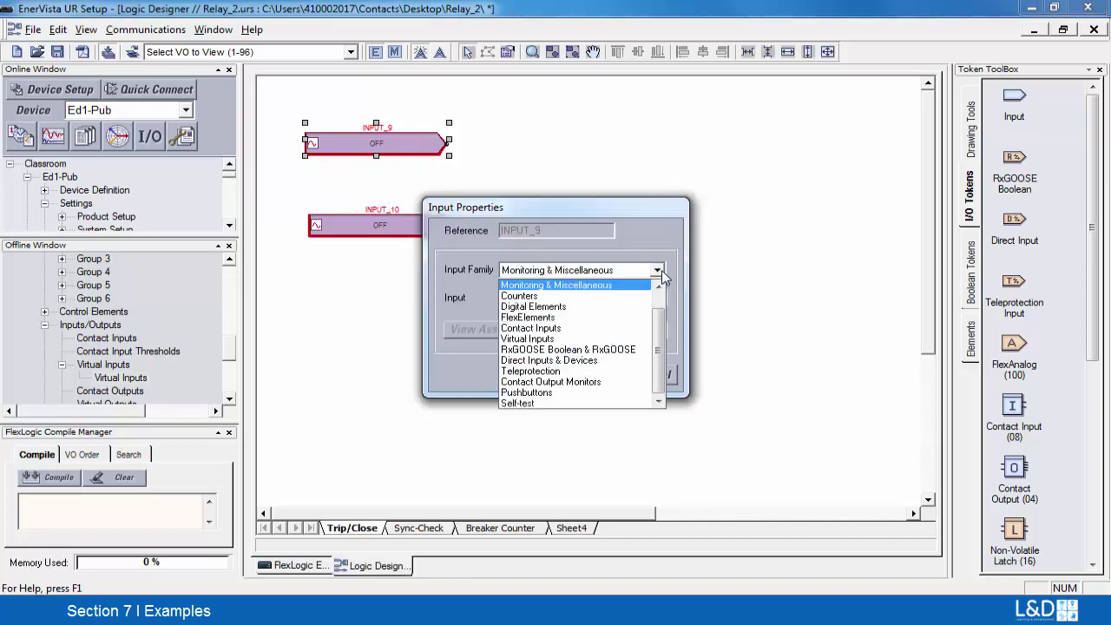
scroll(628, 321, "up", 1)
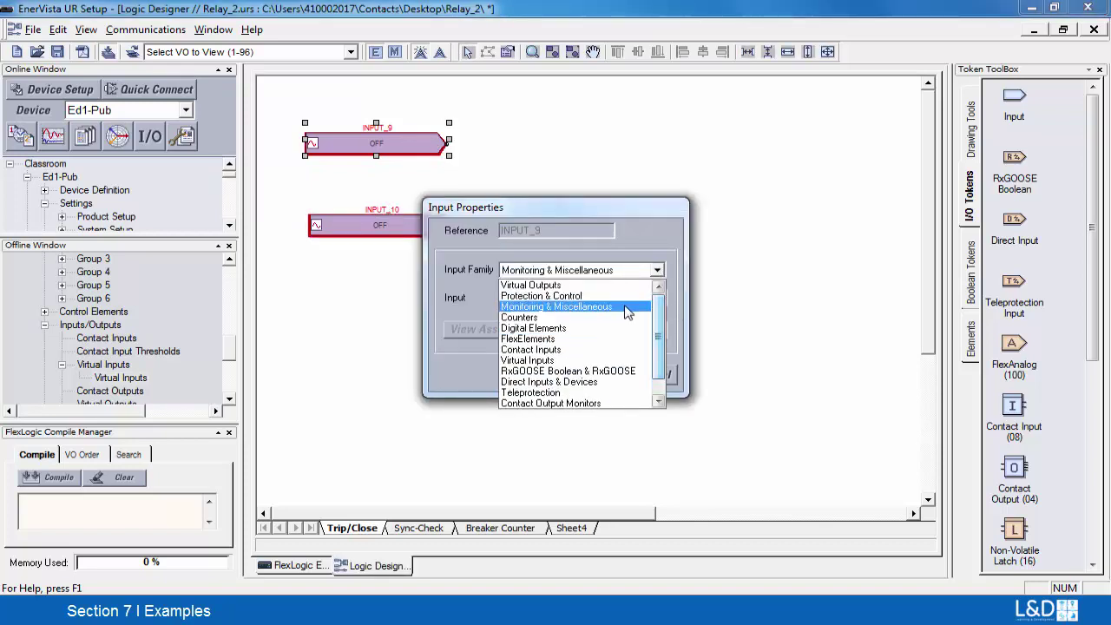
left_click(608, 296)
left_click(660, 297)
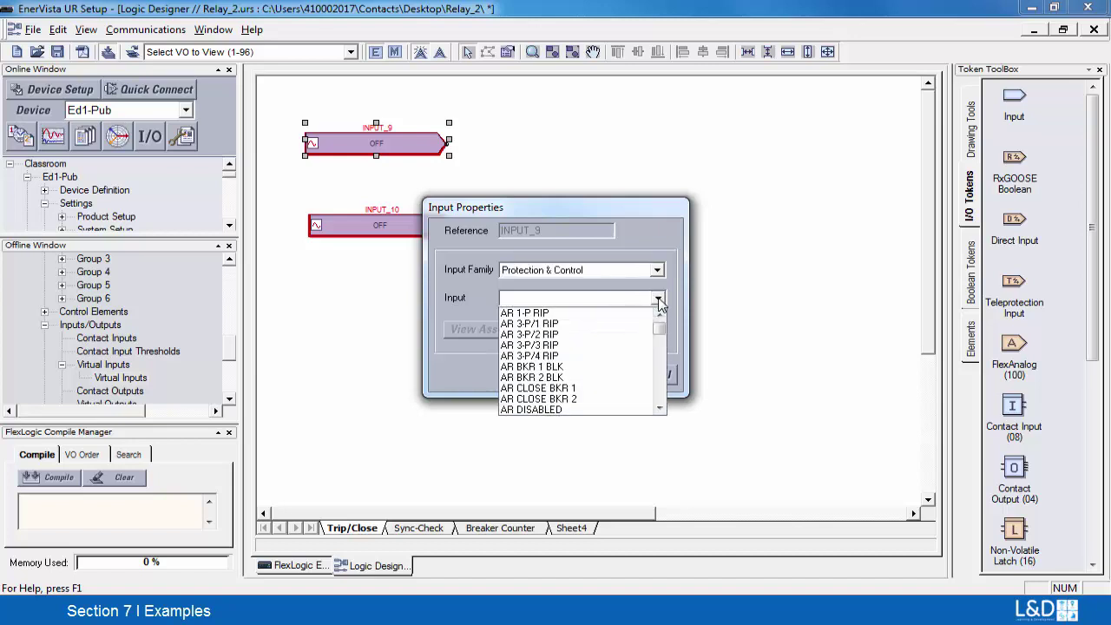
key("p")
key("Down")
key("Down")
key("Down")
key("Down")
key("Down")
key("Down")
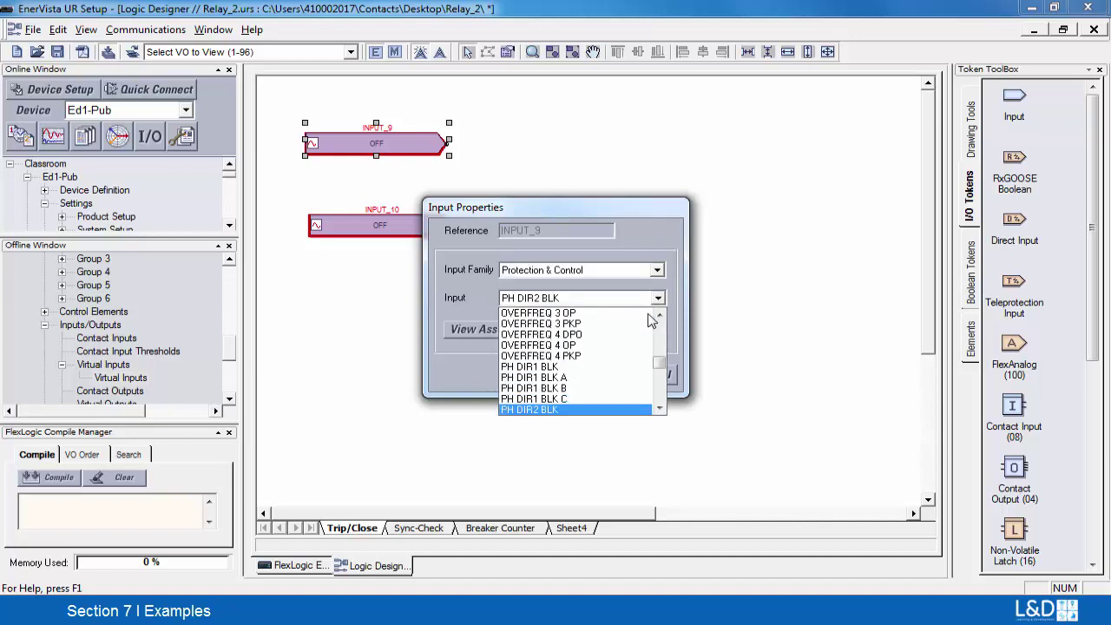
key("Down")
key("Down")
key("Down")
key("Down")
key("Down")
key("Down")
key("Down")
key("Down")
key("Down")
key("Down")
key("Down")
key("Down")
key("Down")
key("Down")
key("Down")
key("Down")
key("Down")
key("Down")
key("Down")
key("Down")
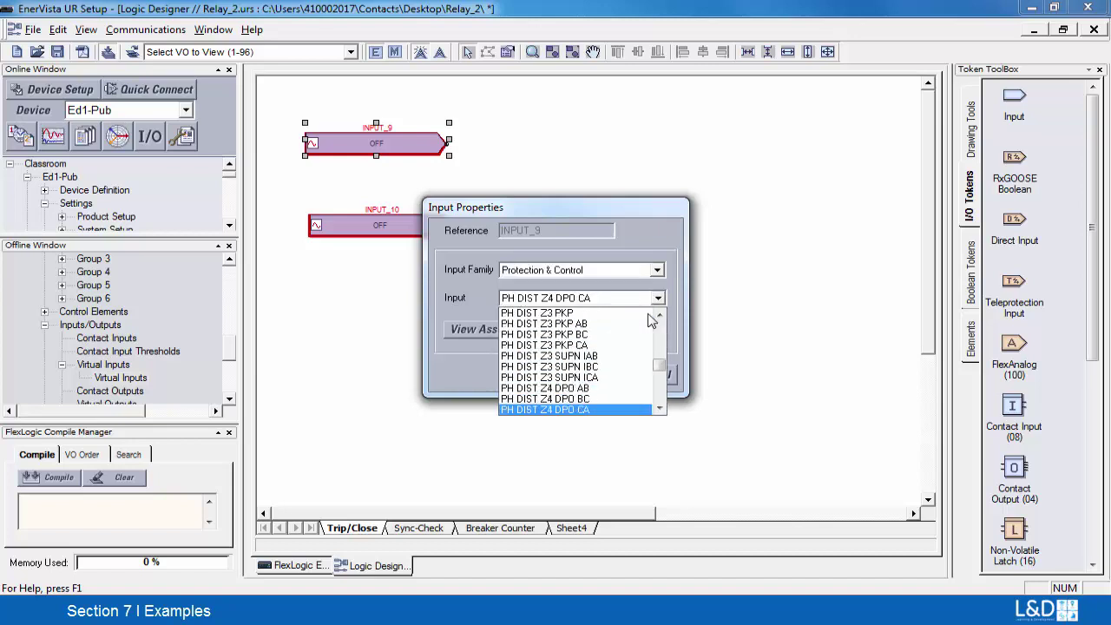
key("Down")
key("Down")
key("Down")
key("Down")
key("Down")
key("Down")
key("Down")
key("Down")
key("Down")
key("Down")
key("Down")
key("Down")
key("Down")
key("Down")
key("Down")
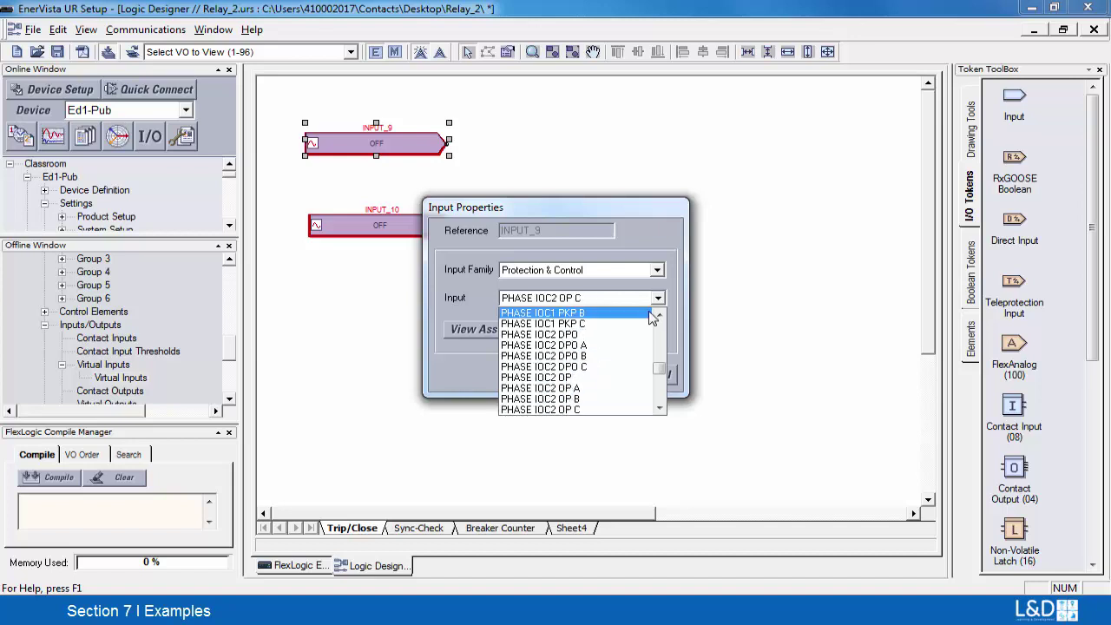
scroll(660, 341, "up", 4)
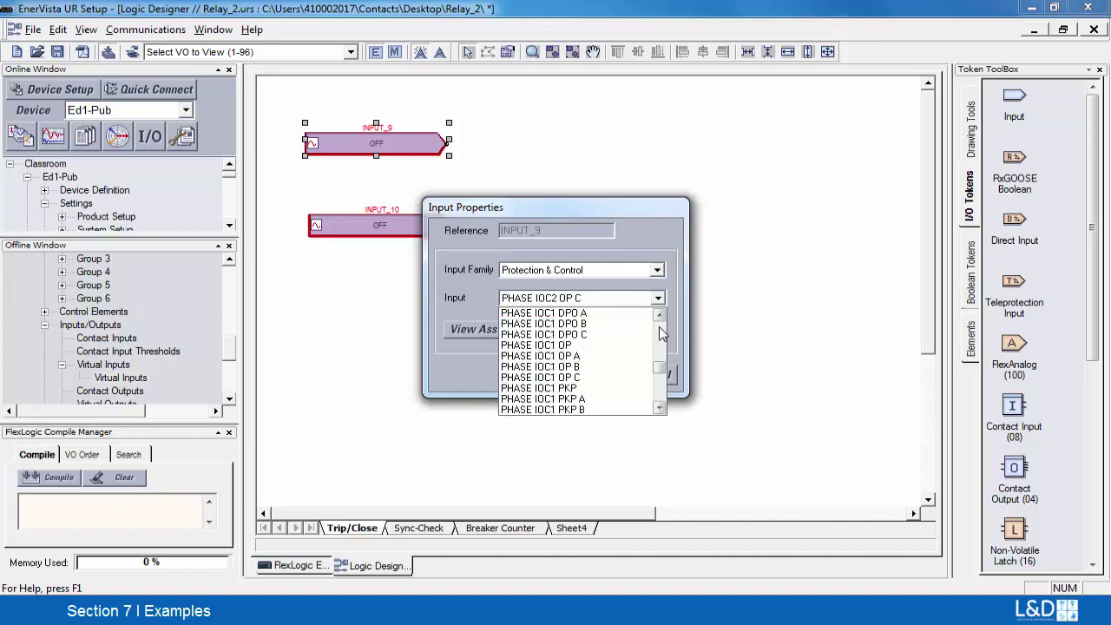
scroll(660, 334, "up", 3)
scroll(661, 334, "up", 3)
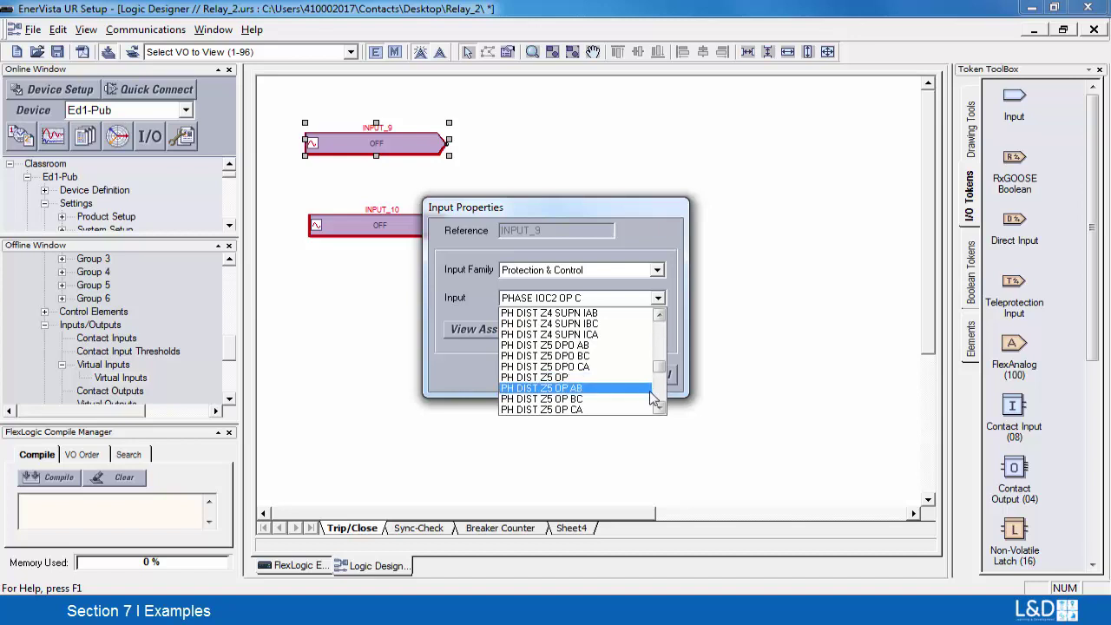
scroll(660, 392, "down", 3)
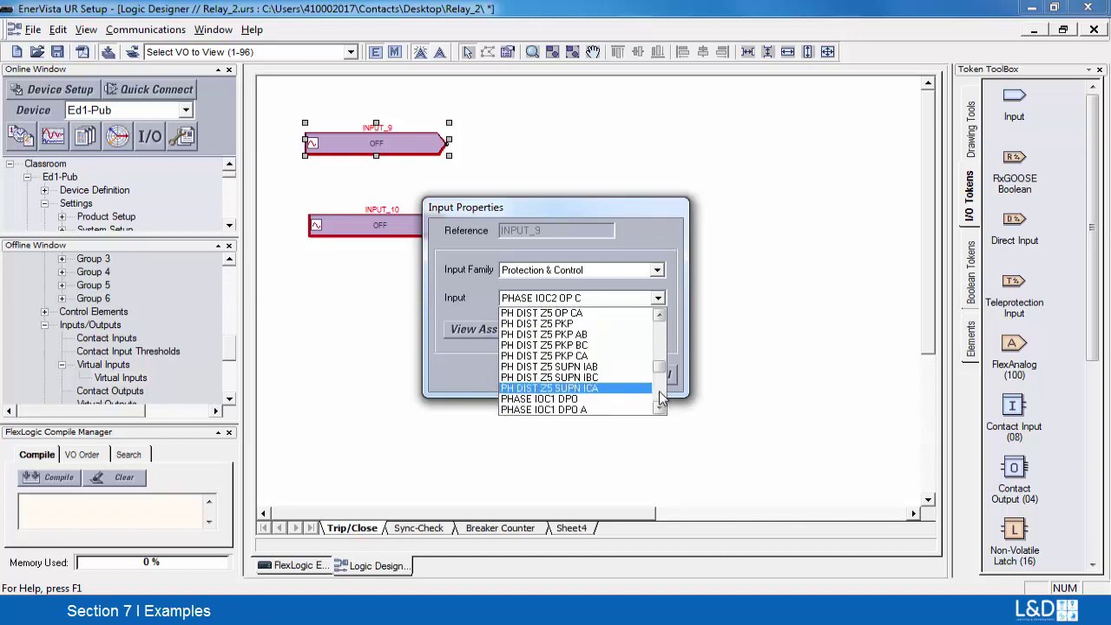
scroll(659, 394, "down", 3)
left_click(525, 351)
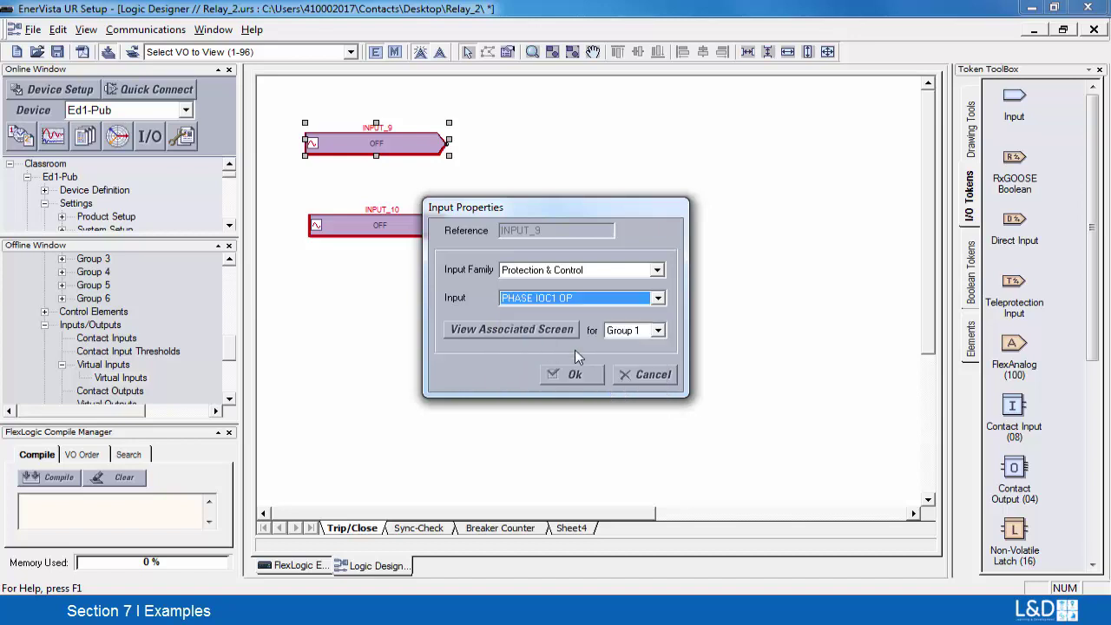
left_click(513, 330)
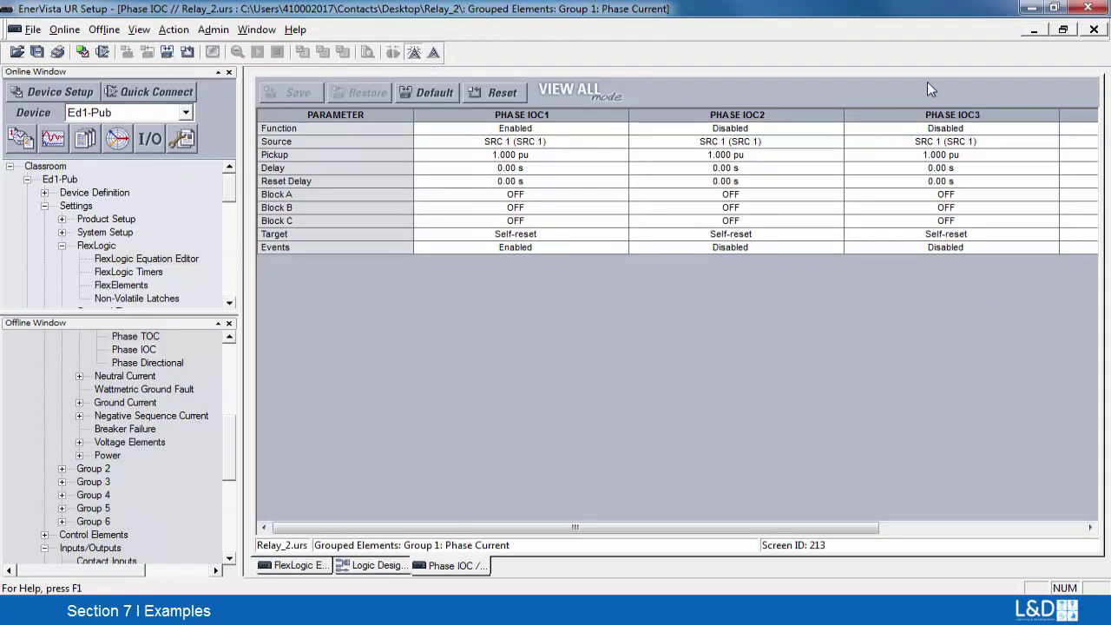
left_click(1094, 29)
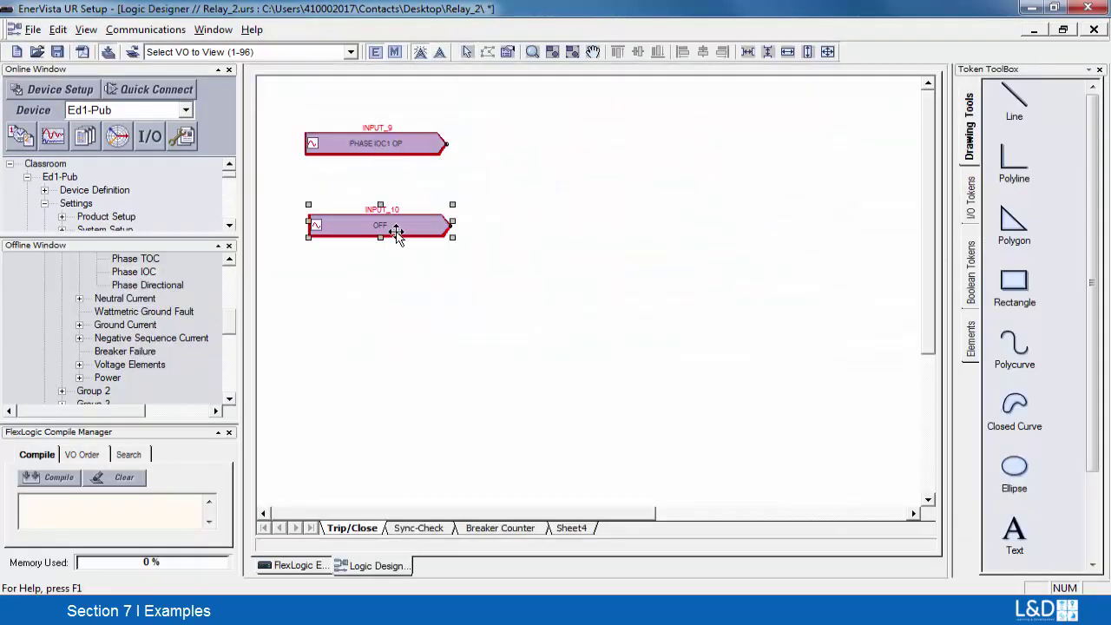
Assign Remote Close On (VI1) from the Virtual Inputs family to the lower input and open its associated settings screen
double_click(396, 232)
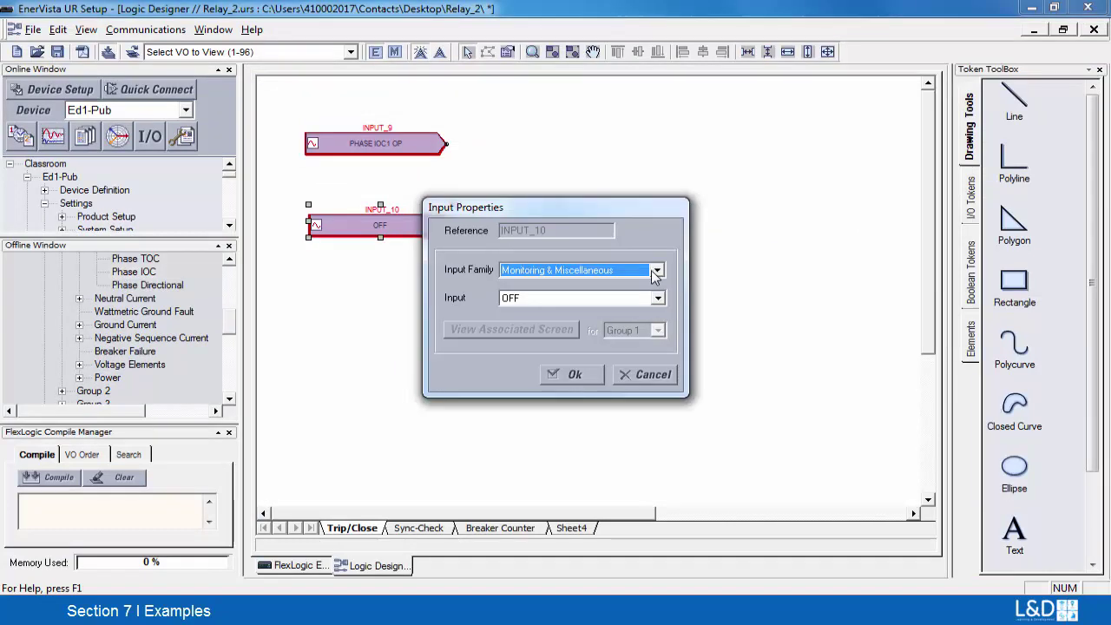
left_click(657, 271)
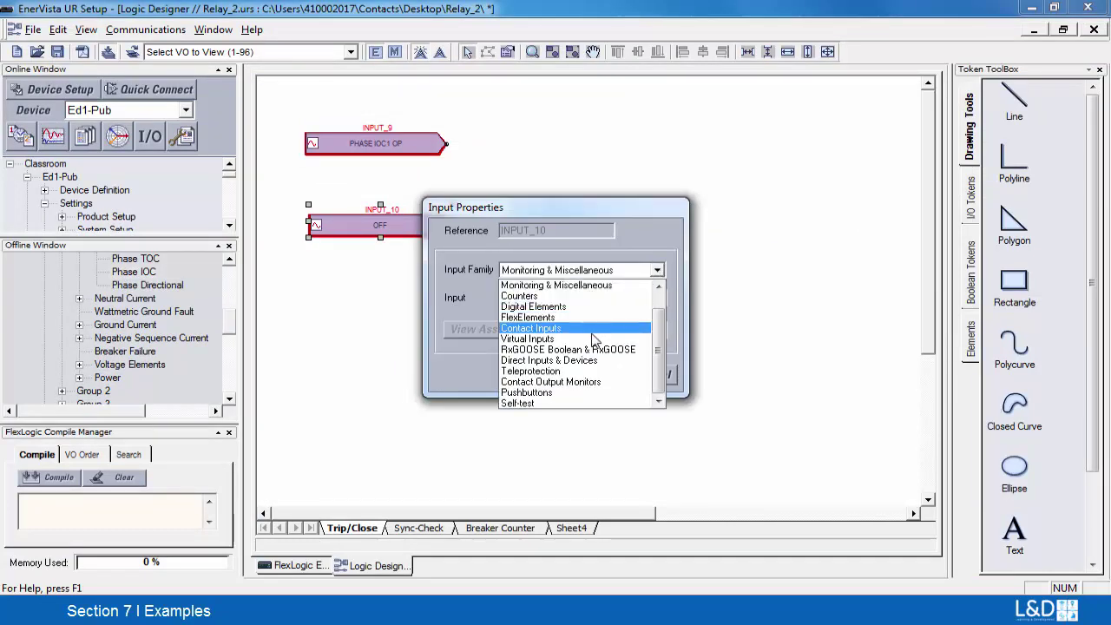
left_click(595, 339)
left_click(659, 299)
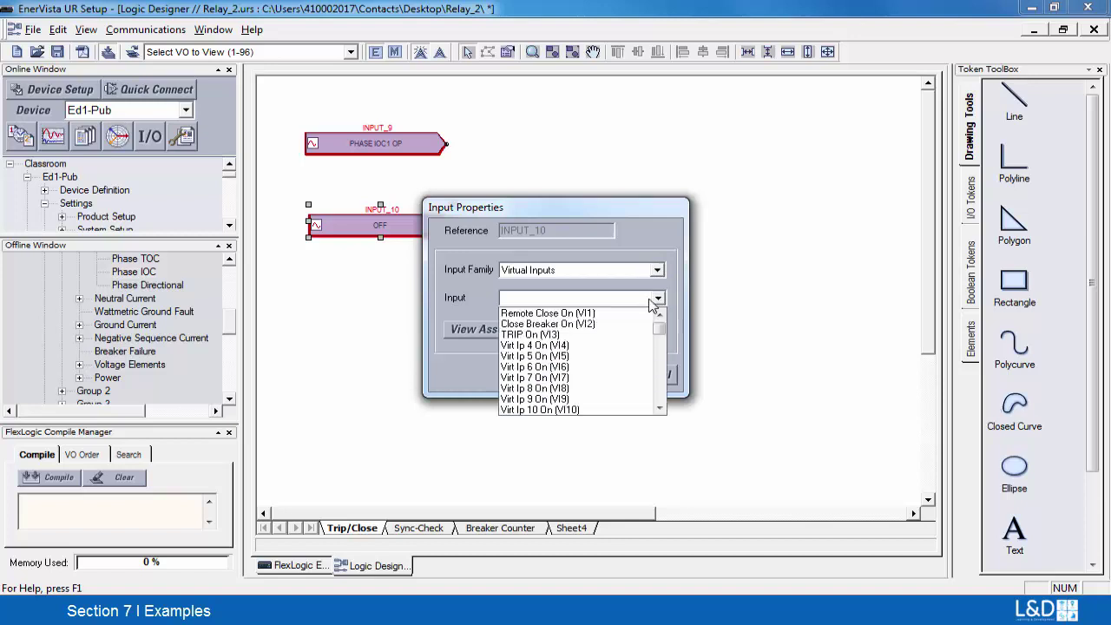
left_click(629, 311)
left_click(538, 331)
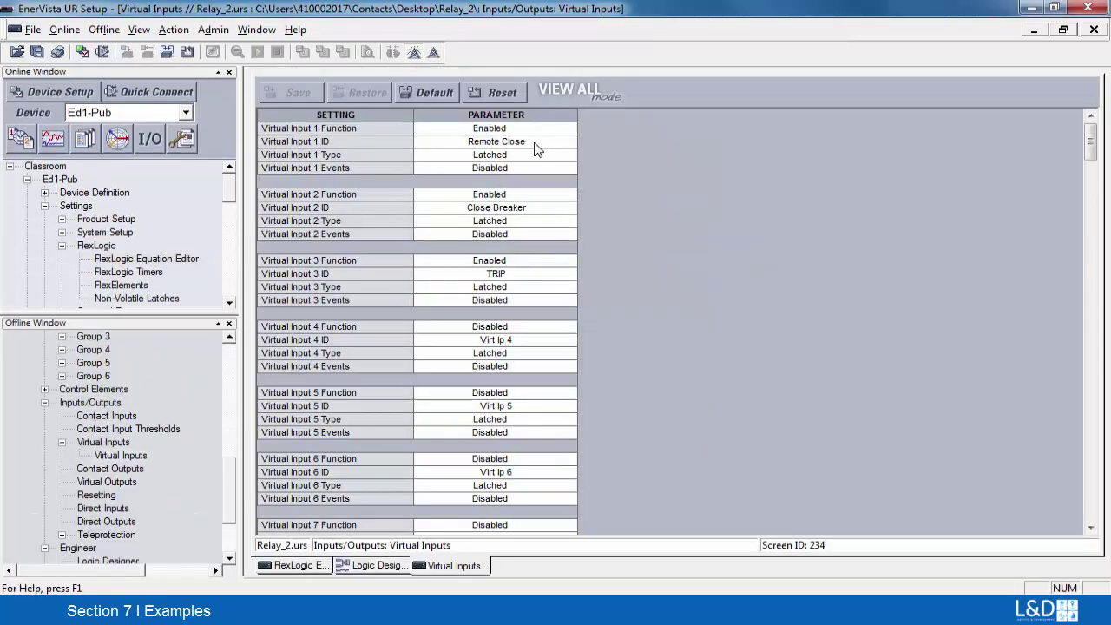
Change the Virtual Input 1 ID to "Trip Breaker", save the settings and return to the logic sheet
left_click(534, 142)
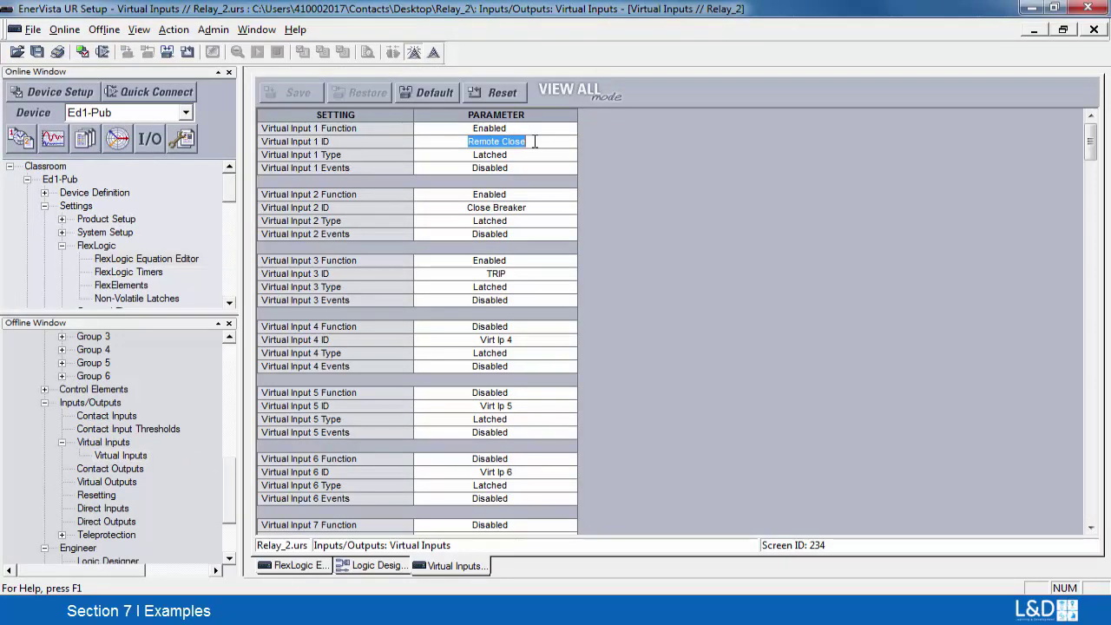
type("T")
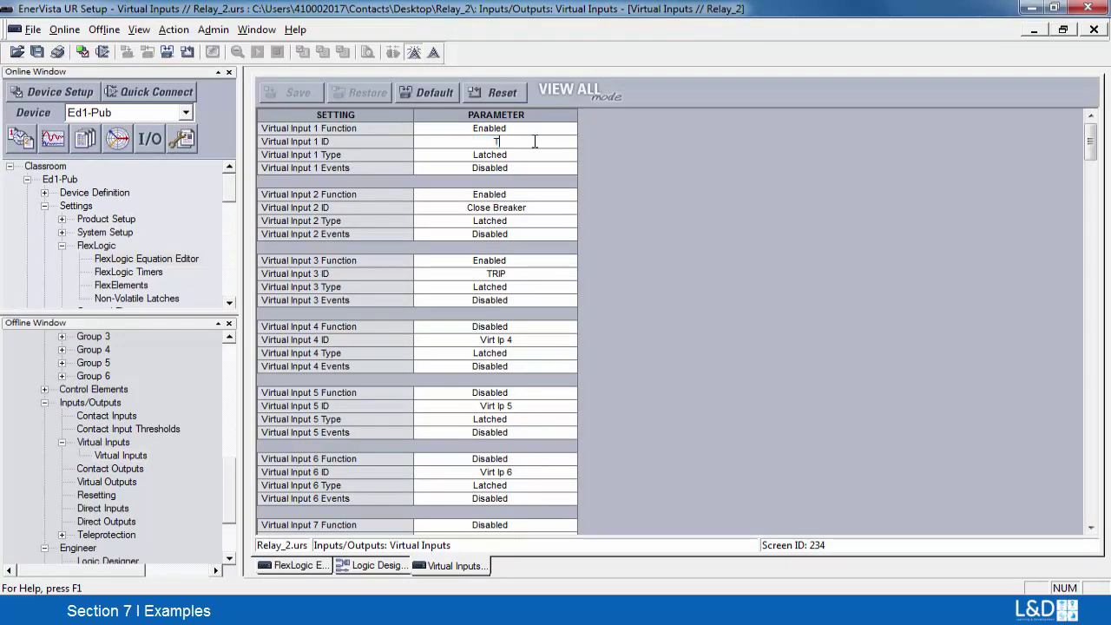
type("rip Breaker")
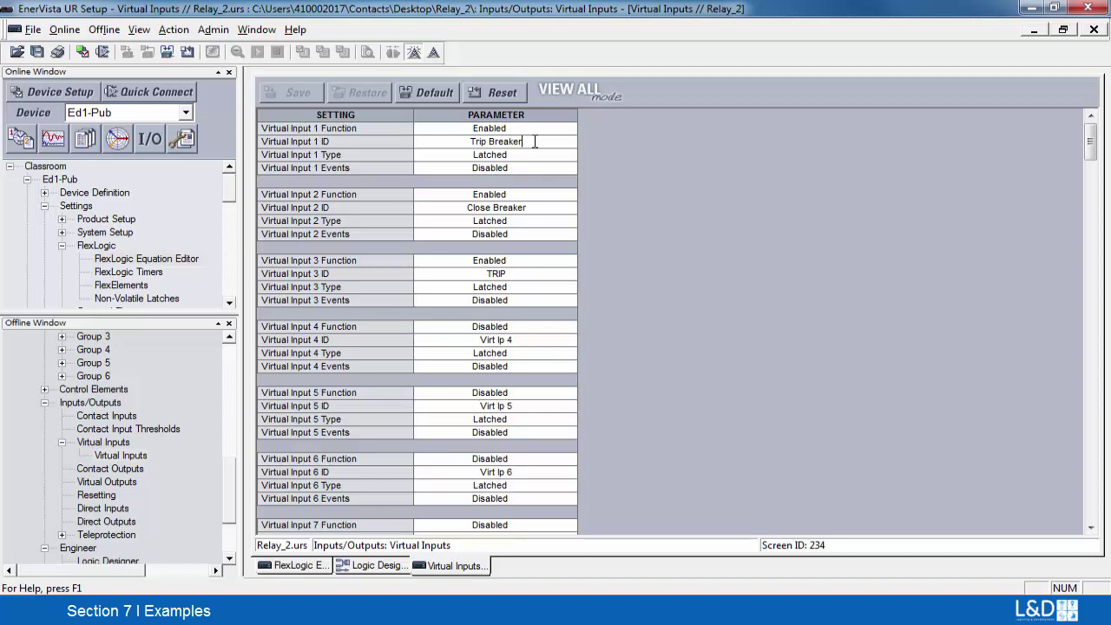
key("Return")
left_click(288, 92)
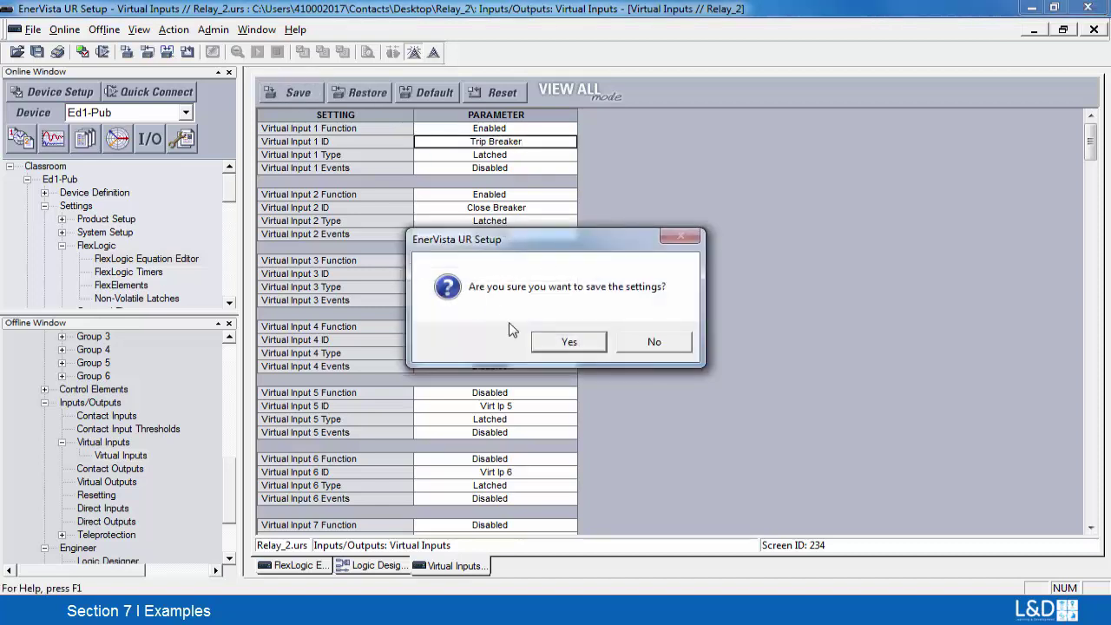
left_click(570, 344)
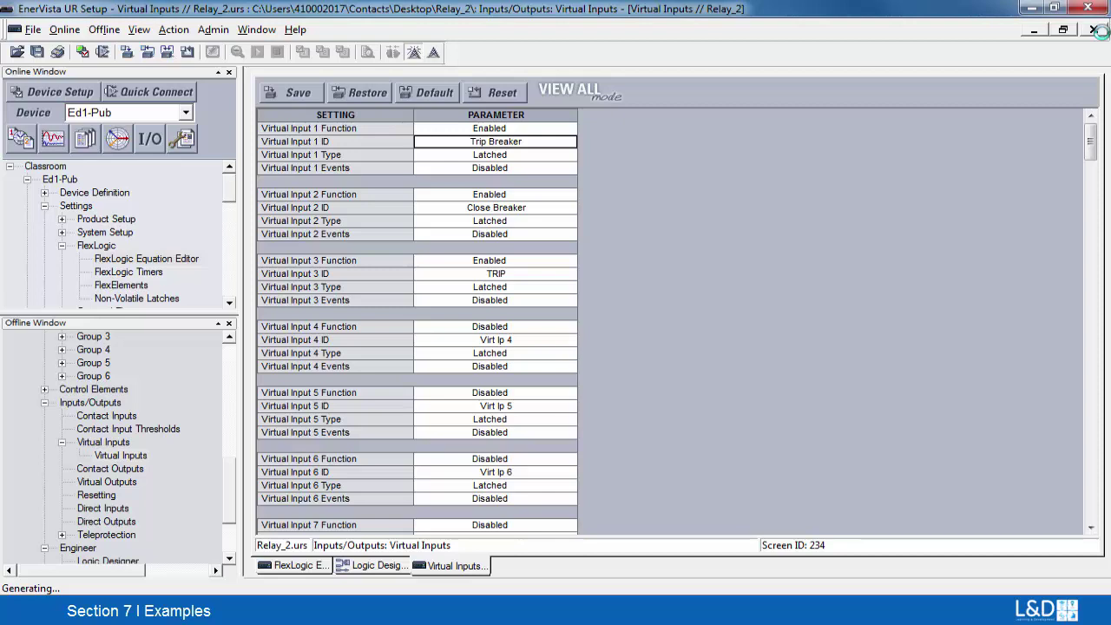
left_click(1094, 30)
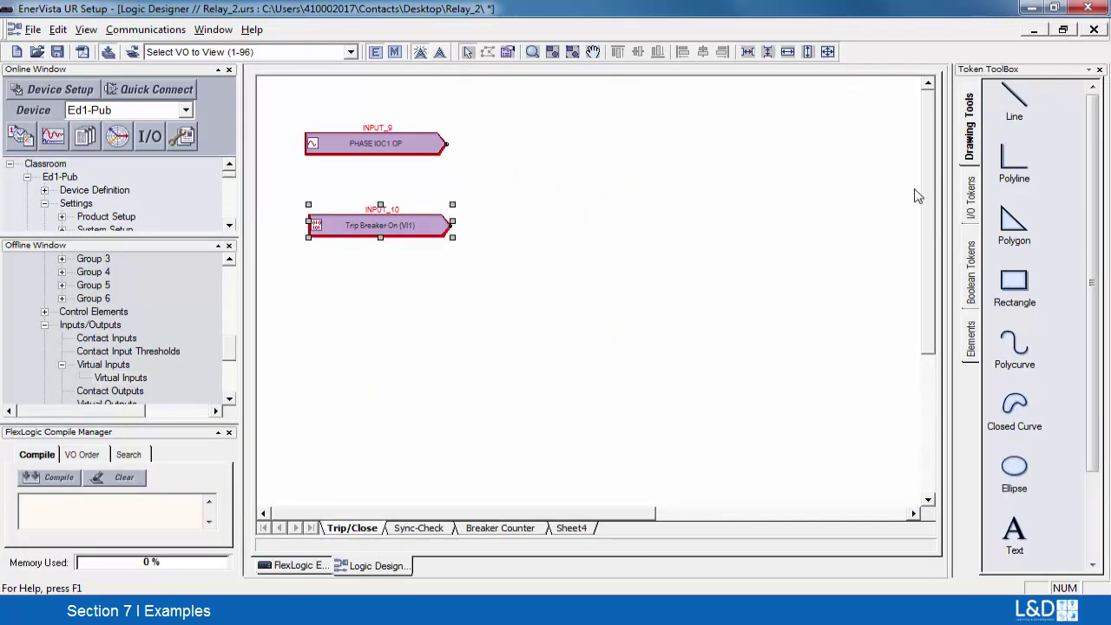
Place an OR gate beside the two inputs and connect PHASE IOC1 OP and Trip Breaker On (VI1) to its inputs
left_click(973, 217)
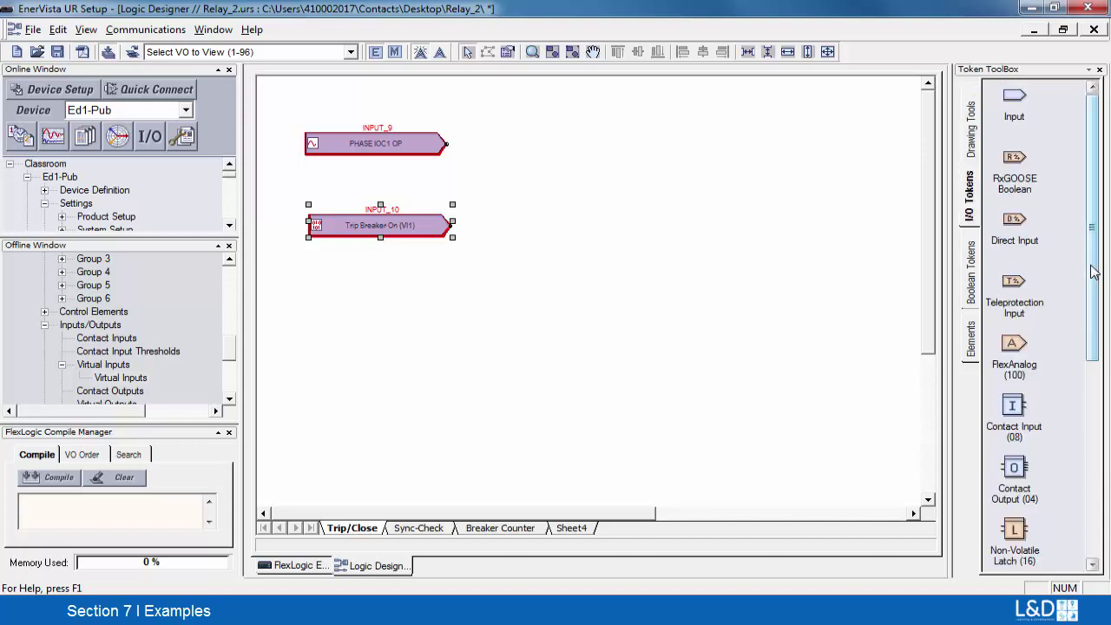
left_click(972, 282)
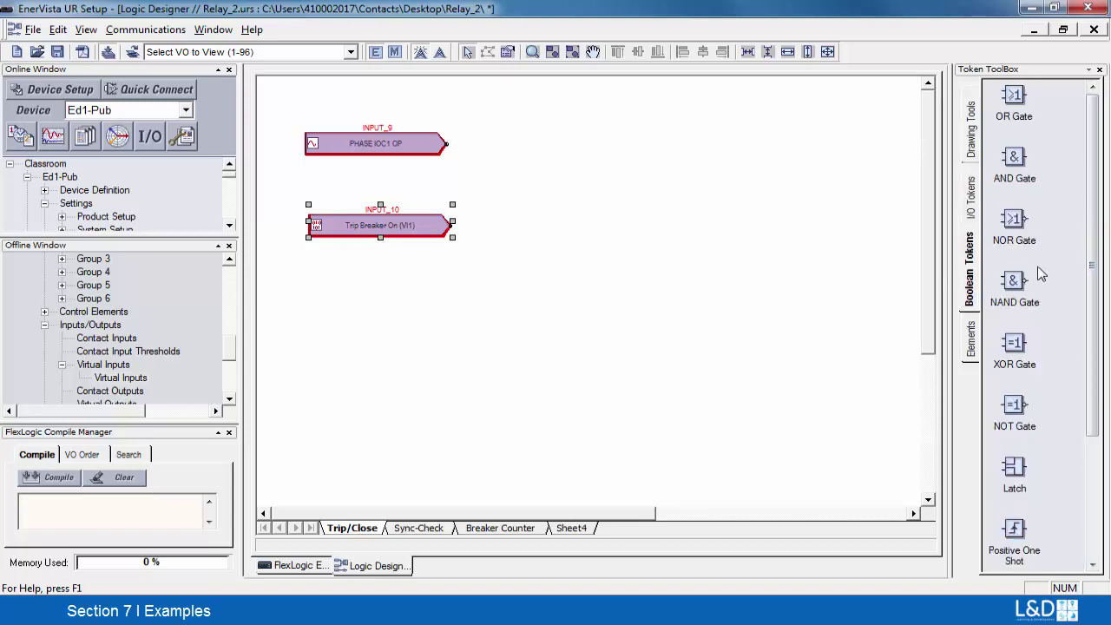
left_click(1014, 102)
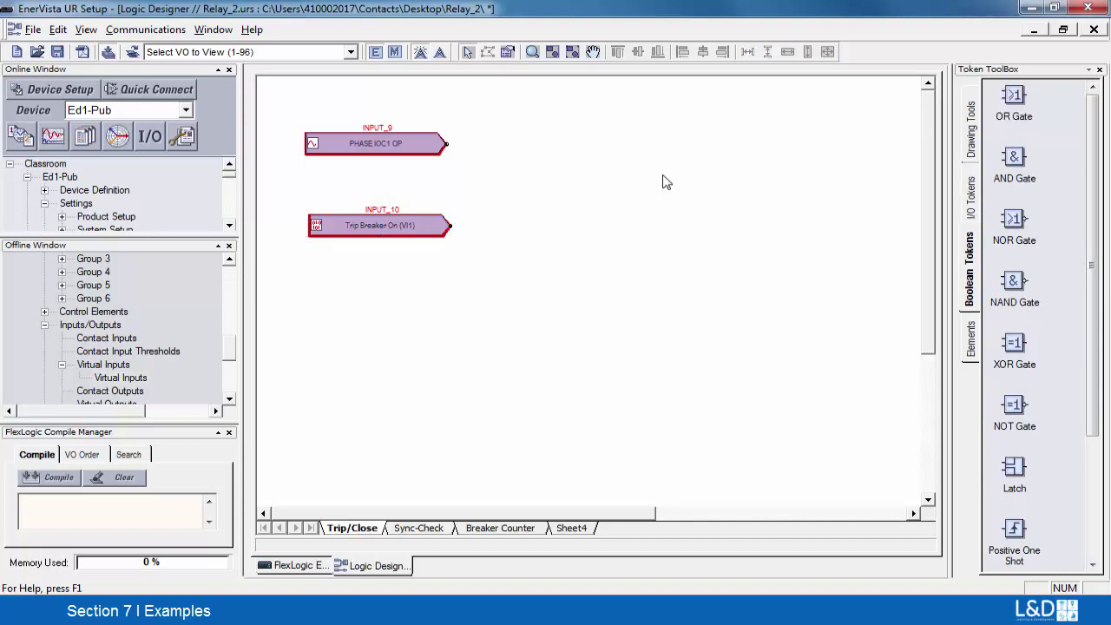
left_click(533, 191)
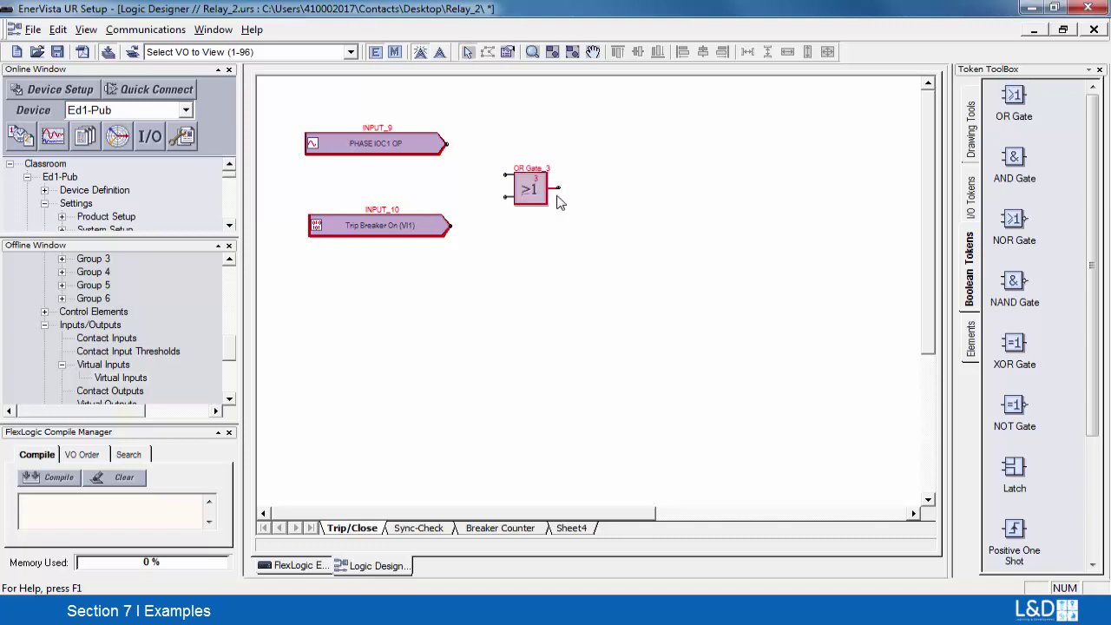
left_click_drag(447, 144, 518, 180)
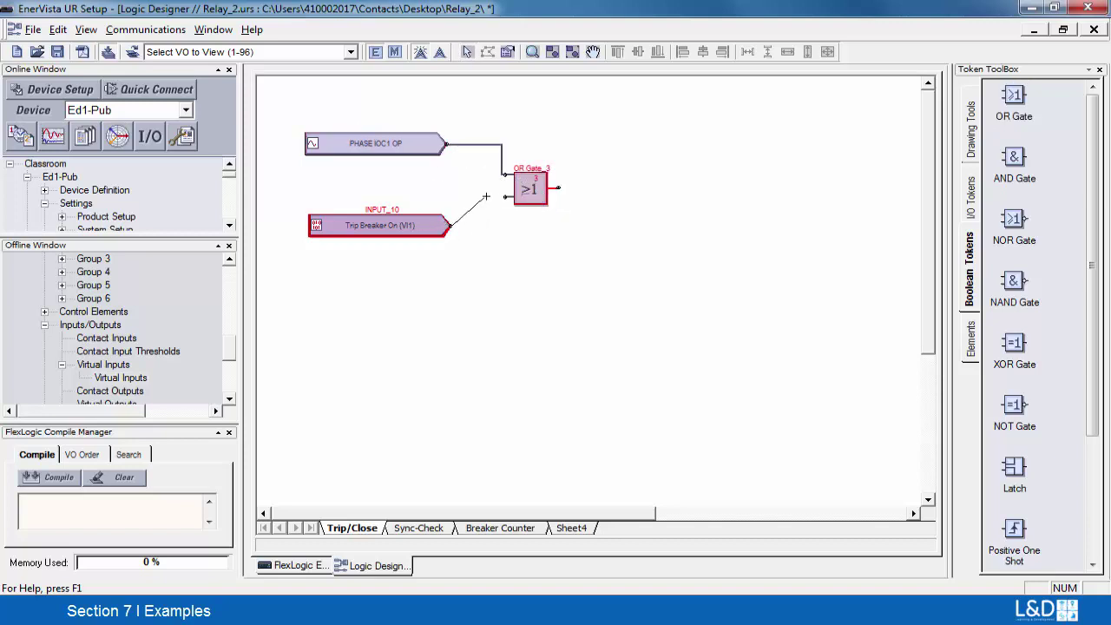
left_click_drag(486, 197, 505, 197)
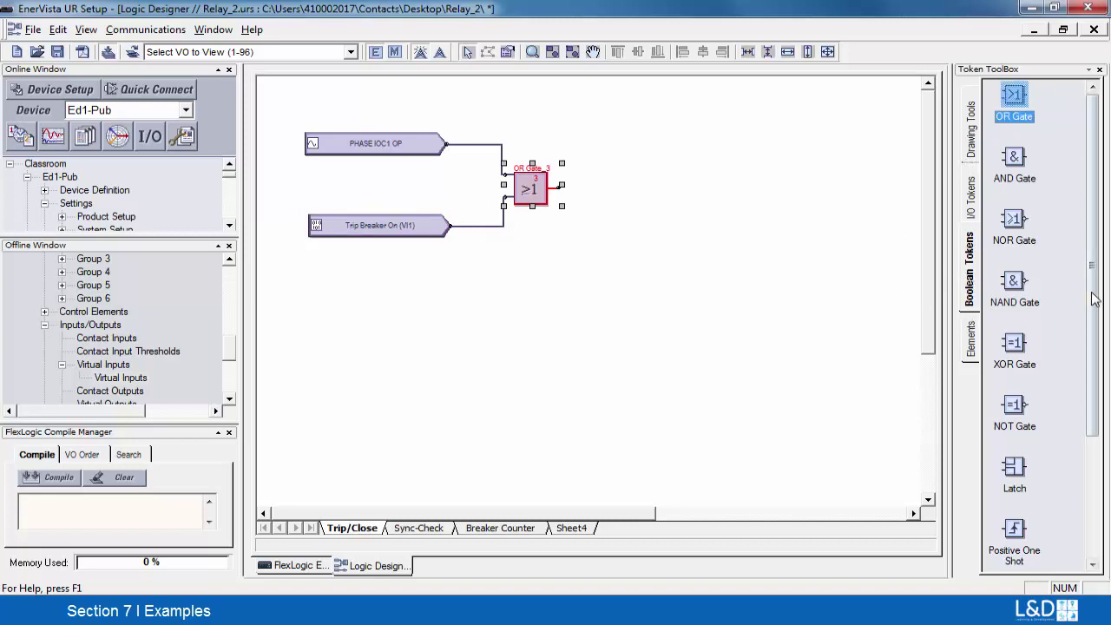
Place a Virtual Output token beside the OR gate, roughly level with the gate's output
scroll(1095, 299, "down", 3)
left_click(979, 224)
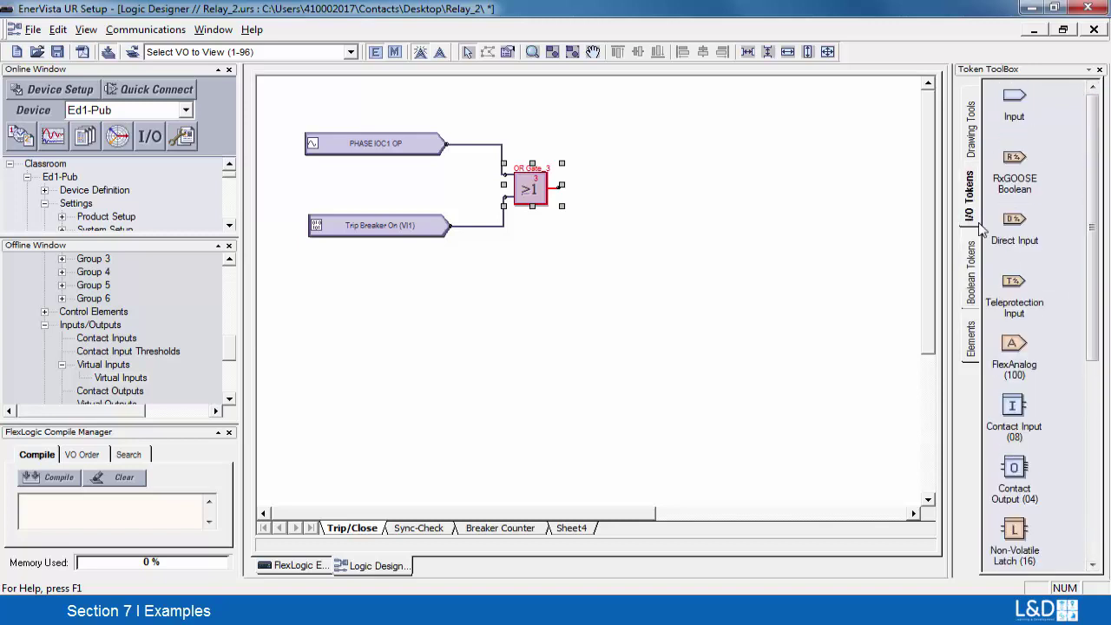
left_click_drag(1091, 306, 1091, 375)
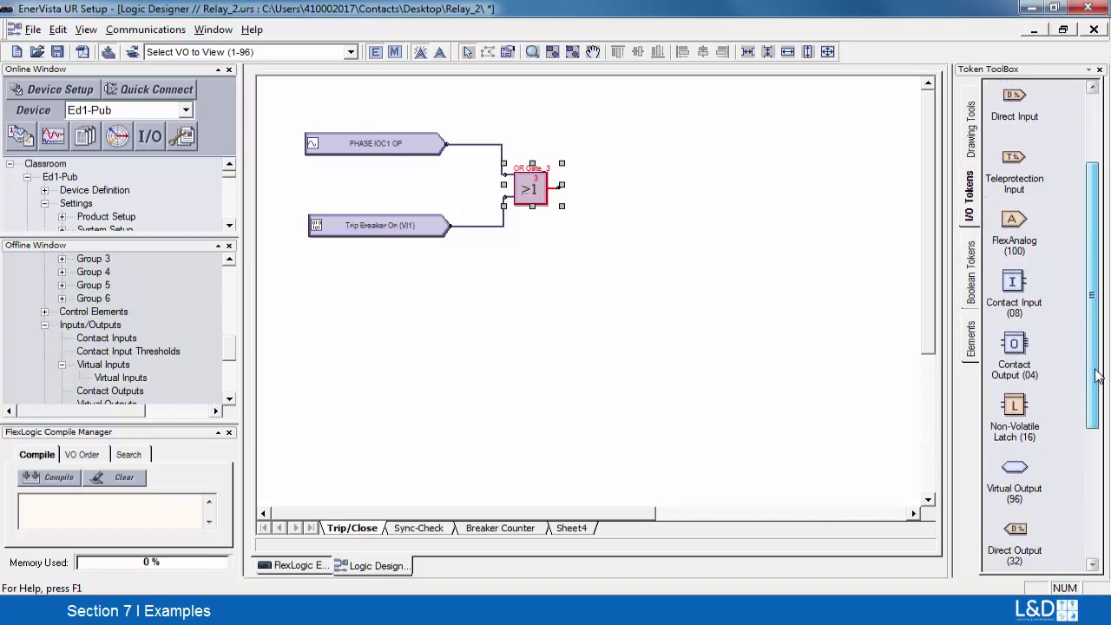
left_click(1014, 469)
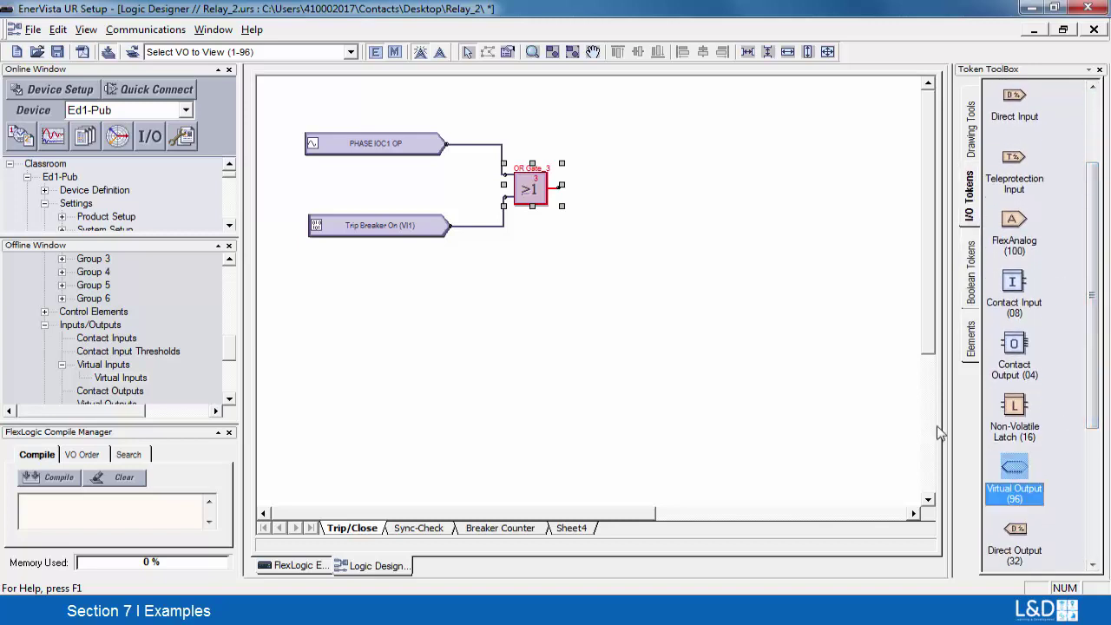
left_click(655, 186)
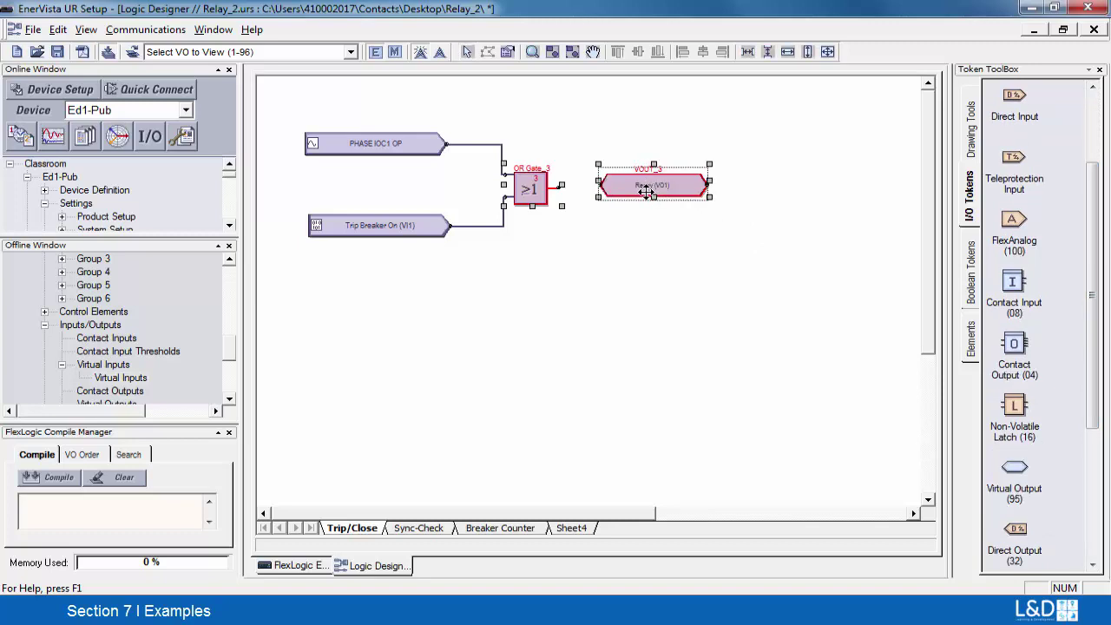
left_click_drag(647, 193, 647, 198)
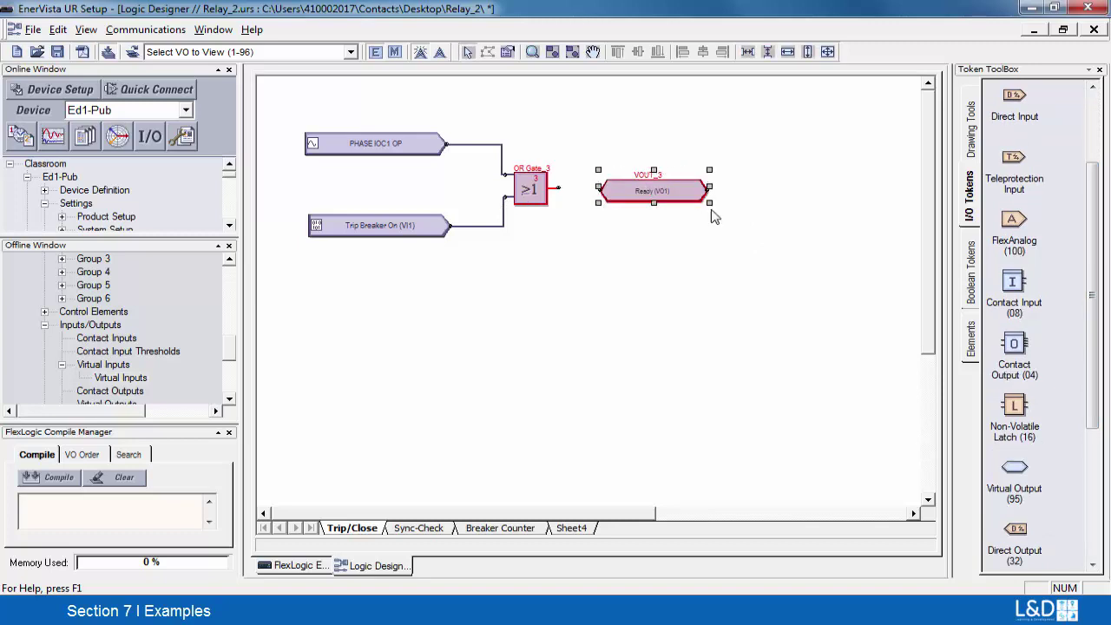
Place a Contact Output block beyond the virtual output, with its Operate input near the virtual output's level
left_click(1016, 349)
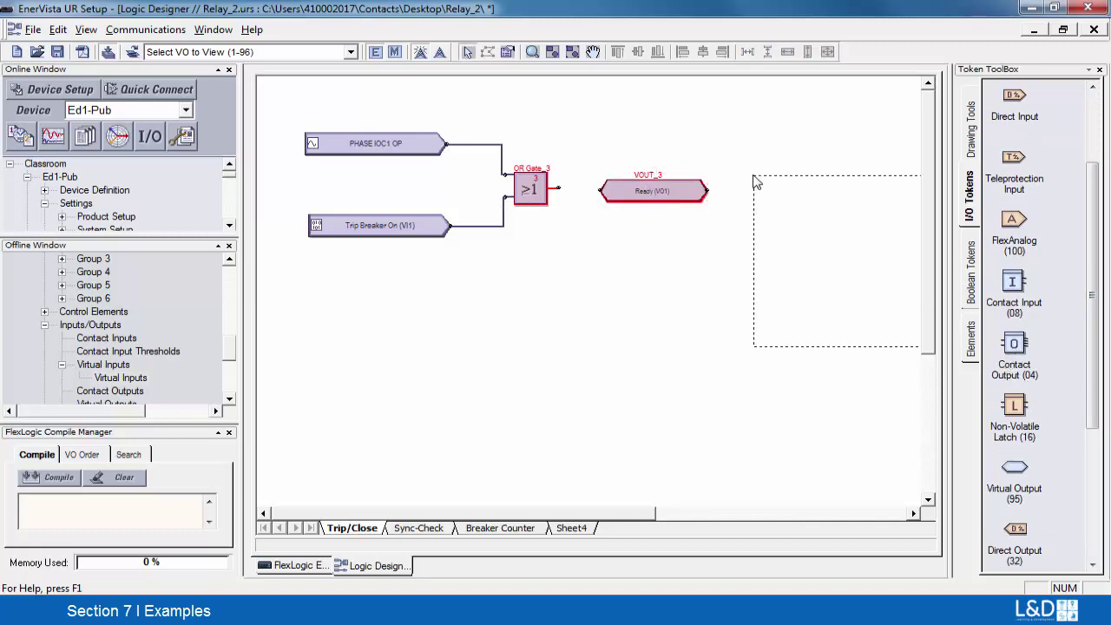
left_click(1017, 349)
left_click(797, 204)
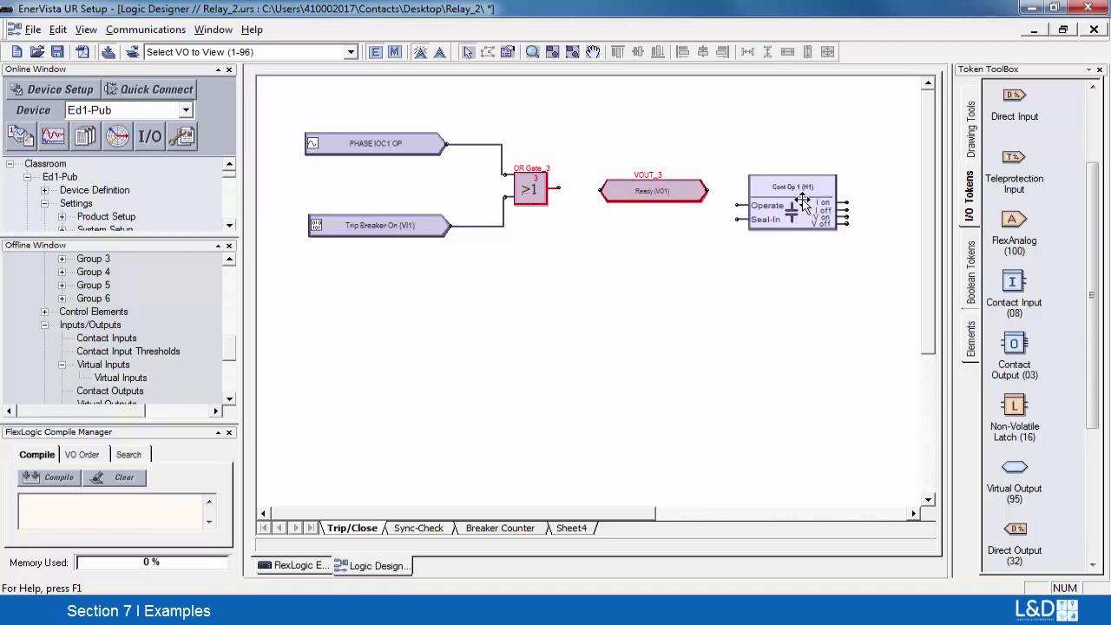
left_click_drag(803, 201, 819, 190)
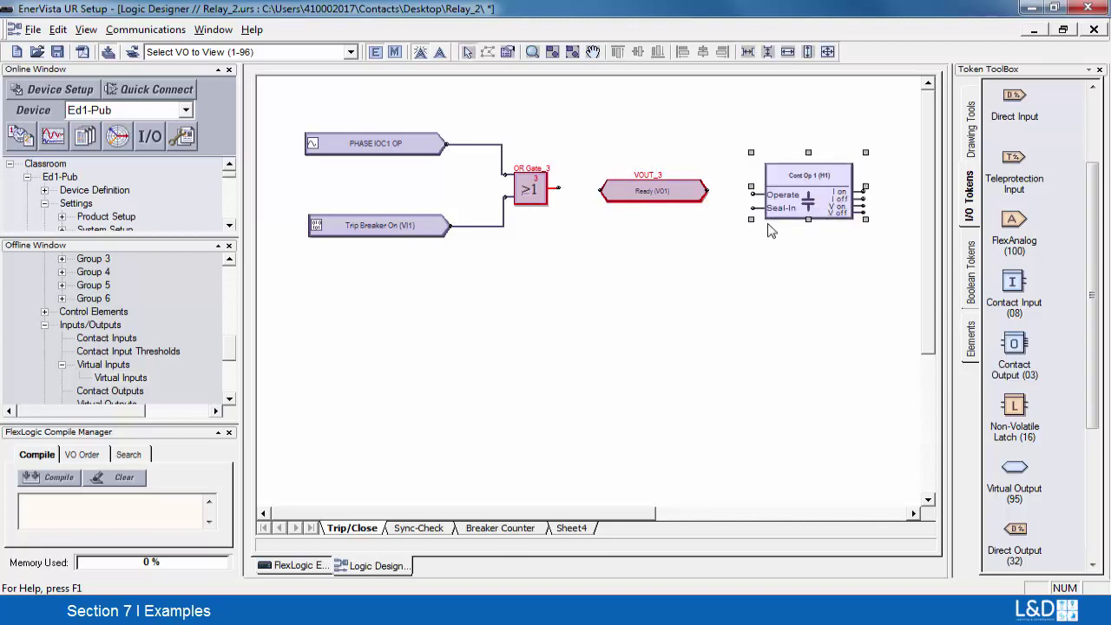
Connect the OR gate's output to the virtual output, and the virtual output to the contact output's Operate input
left_click(734, 255)
left_click_drag(594, 190, 597, 190)
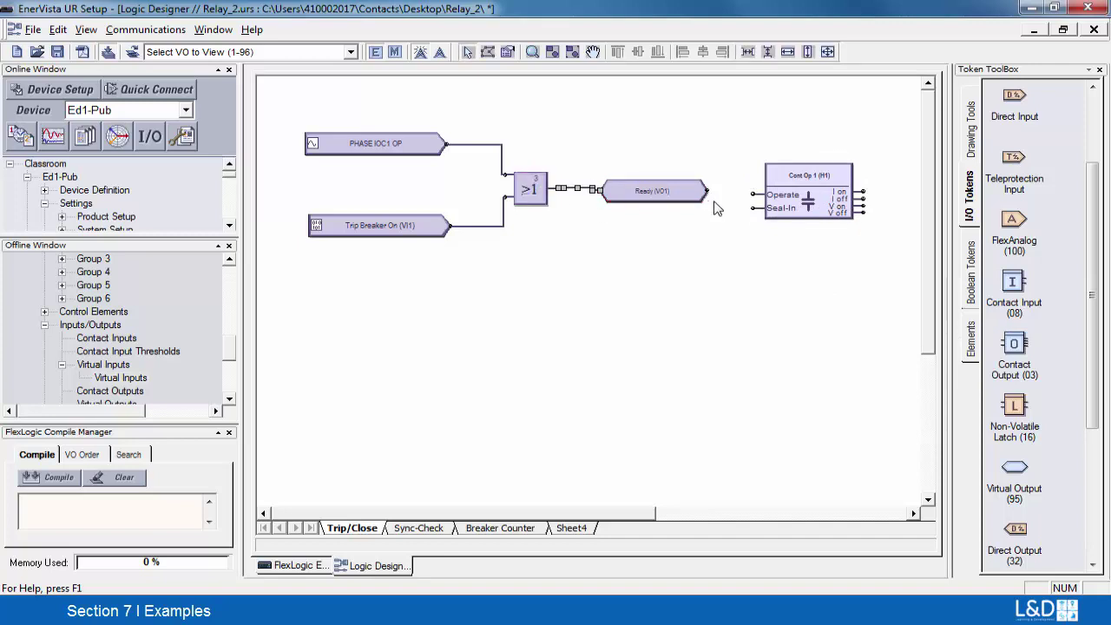
left_click(706, 193)
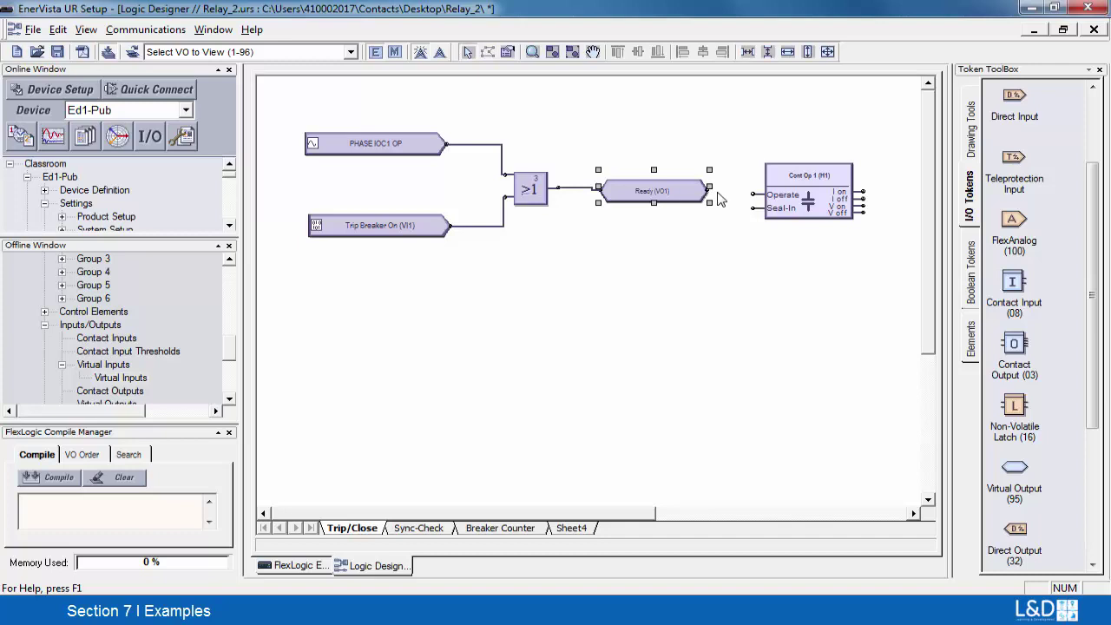
left_click_drag(710, 189, 754, 195)
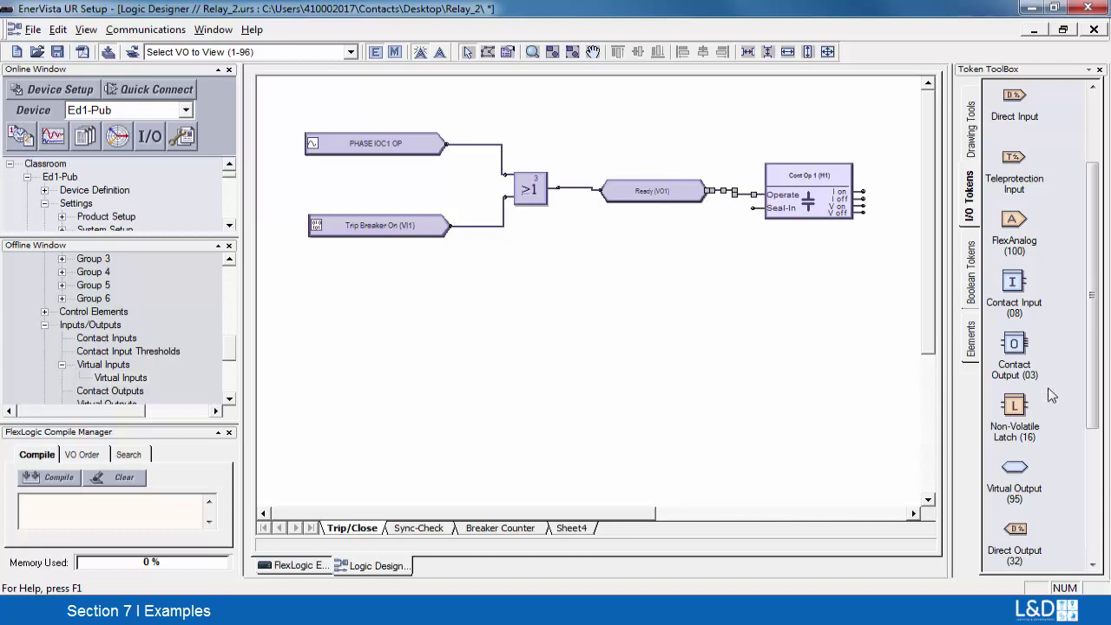
Add three LEDs and wire them to PHASE IOC1 OP, Trip Breaker On (VI1) and the virtual output's outgoing line
left_click_drag(1093, 384, 1093, 510)
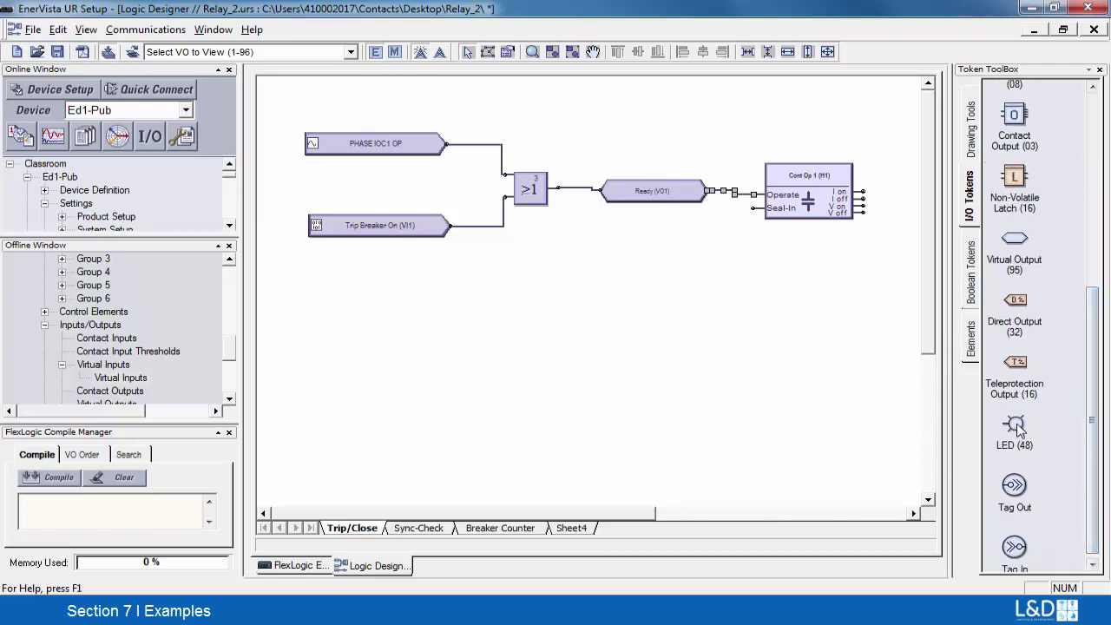
left_click_drag(1014, 425, 447, 143)
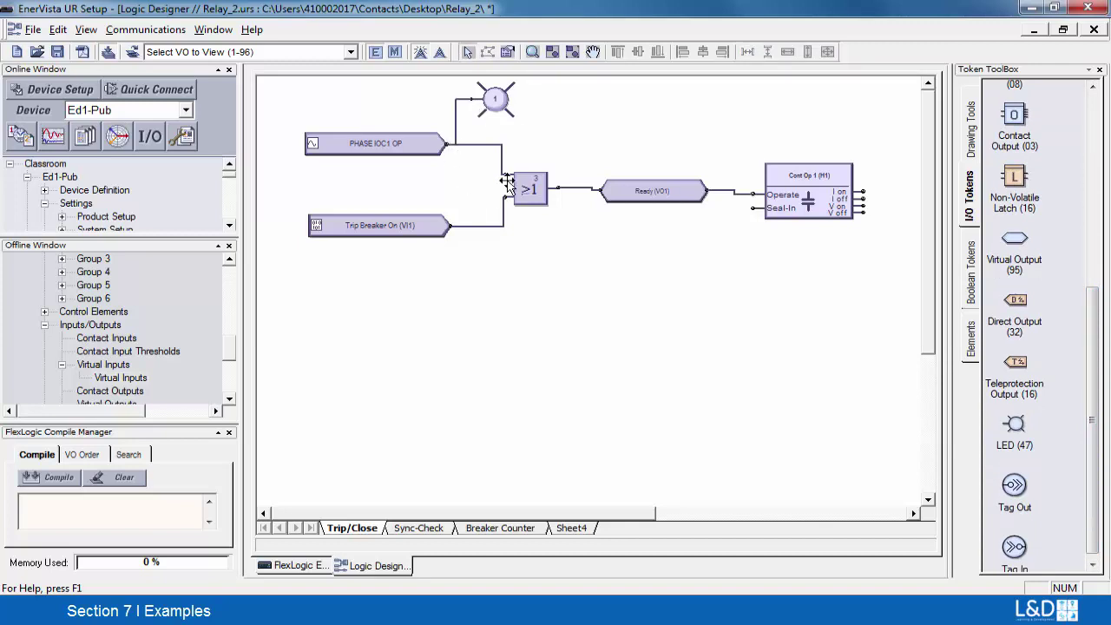
left_click(489, 101)
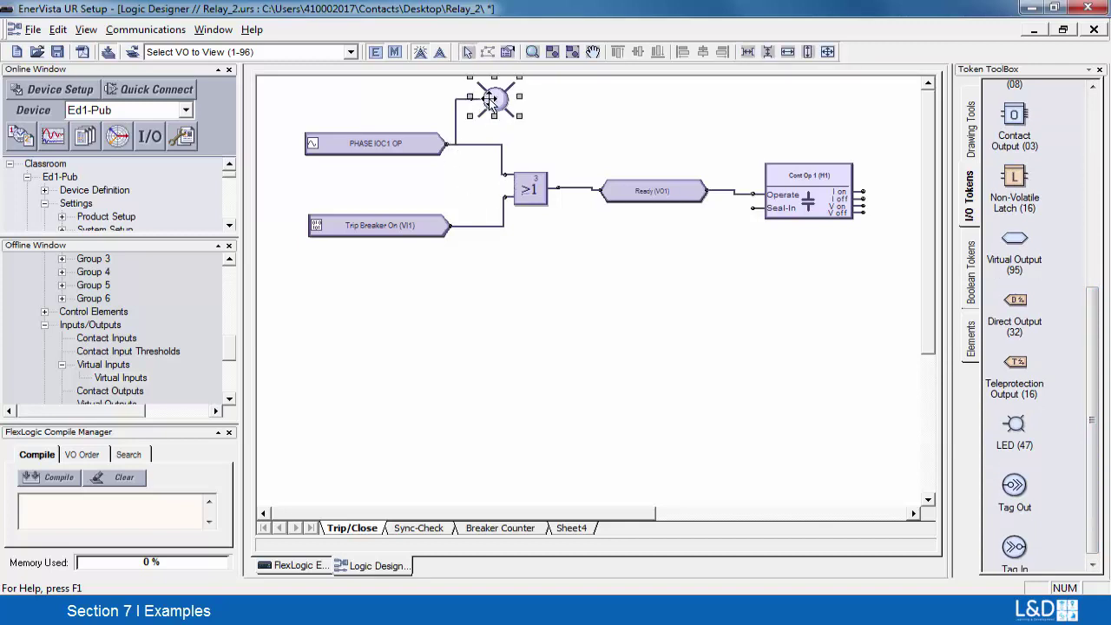
left_click_drag(490, 100, 508, 295)
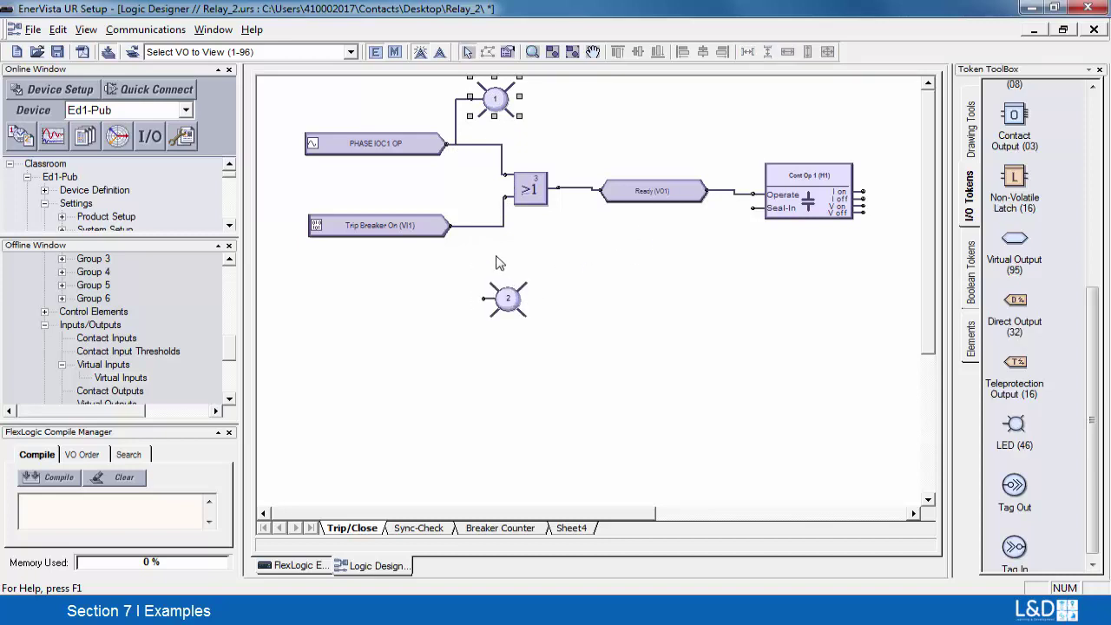
key("ctrl+v")
left_click_drag(533, 305, 710, 190)
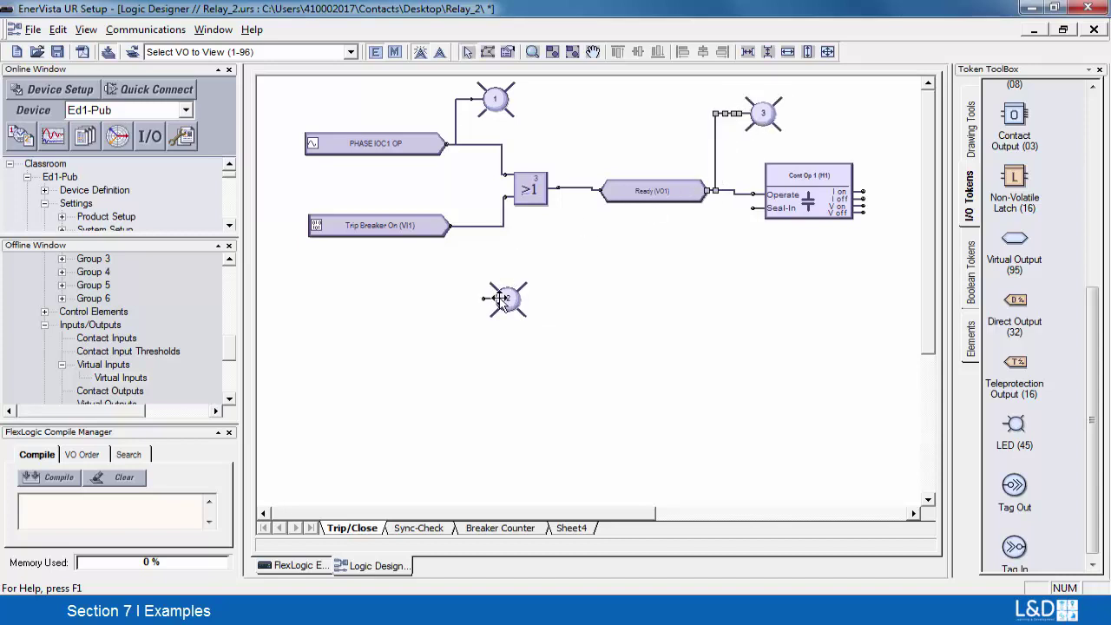
left_click_drag(505, 304, 452, 227)
left_click(596, 323)
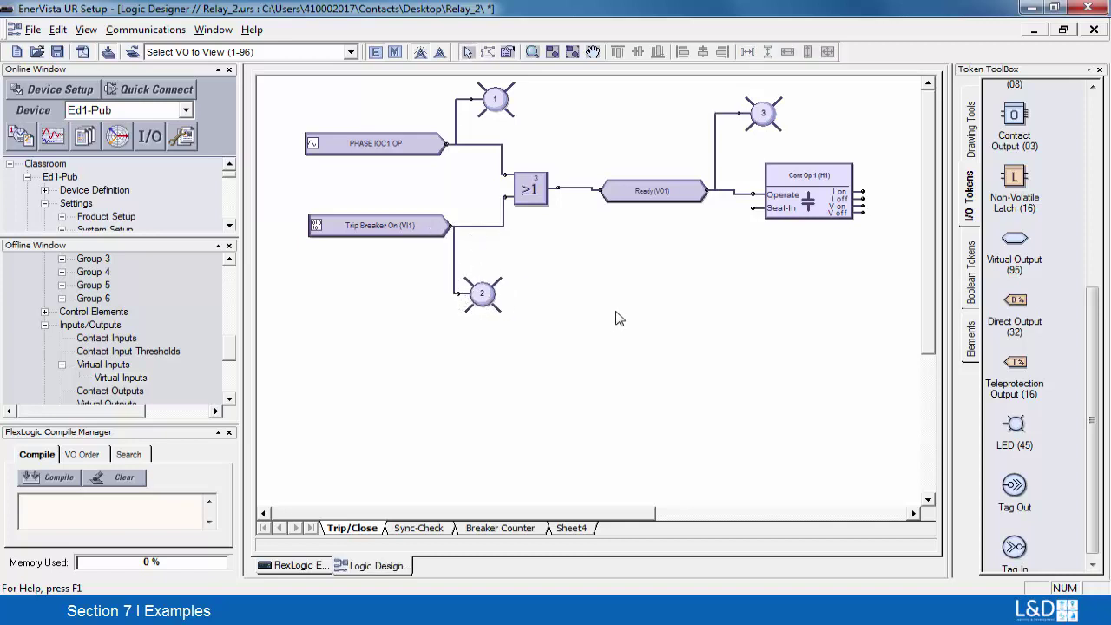
Nudge the contact output block up slightly and change its name to "BREAKER TRIP"
left_click(833, 185)
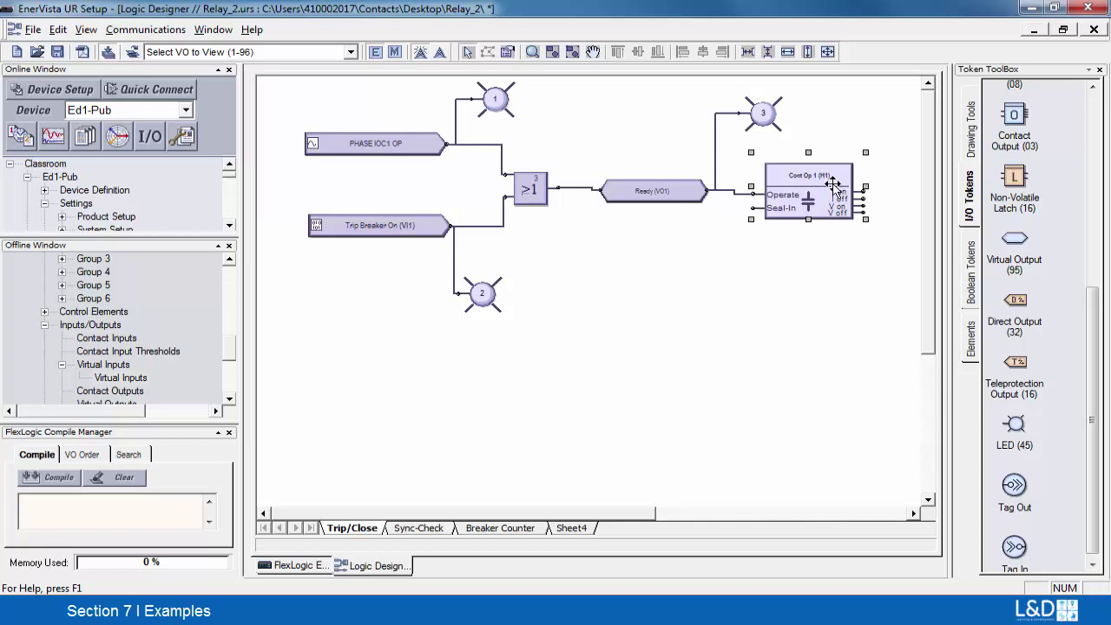
left_click_drag(833, 185, 833, 182)
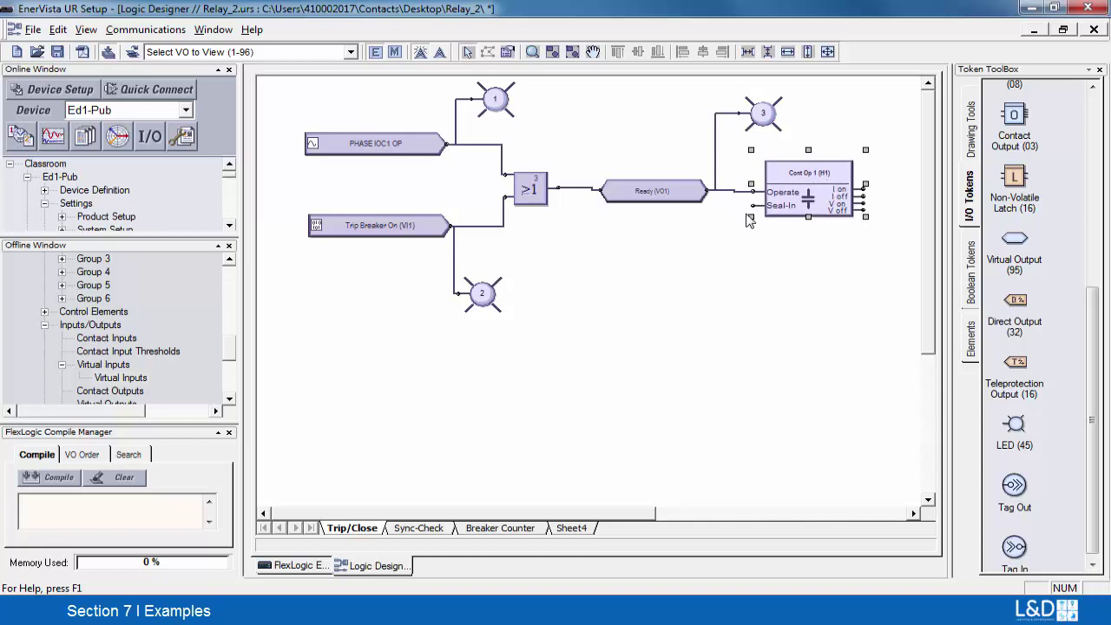
double_click(786, 202)
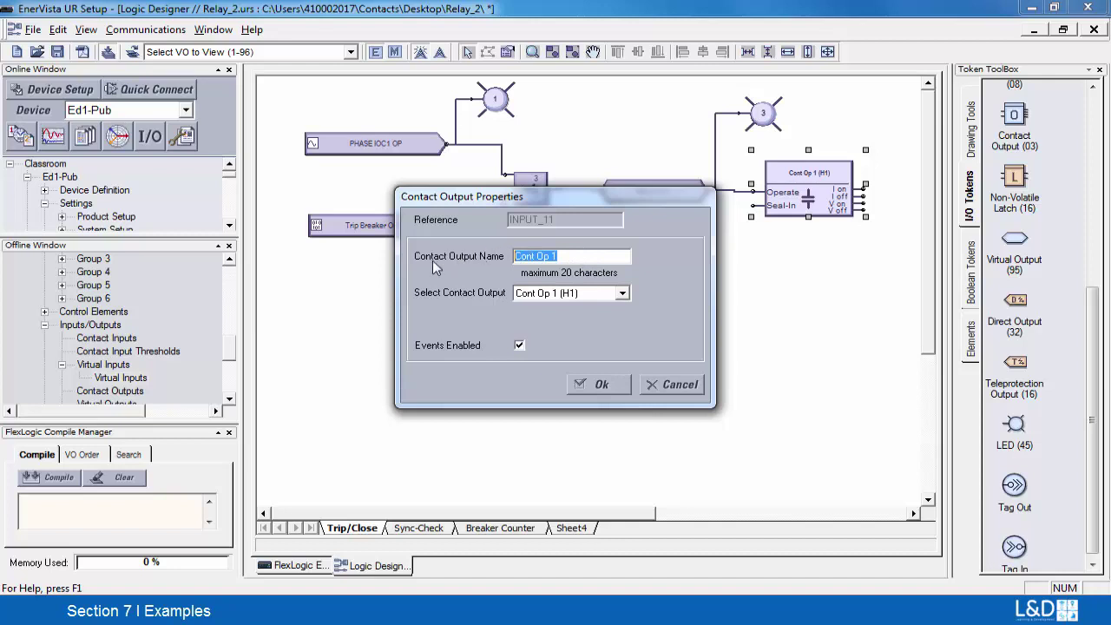
type("BREAKER TRIP")
left_click(581, 385)
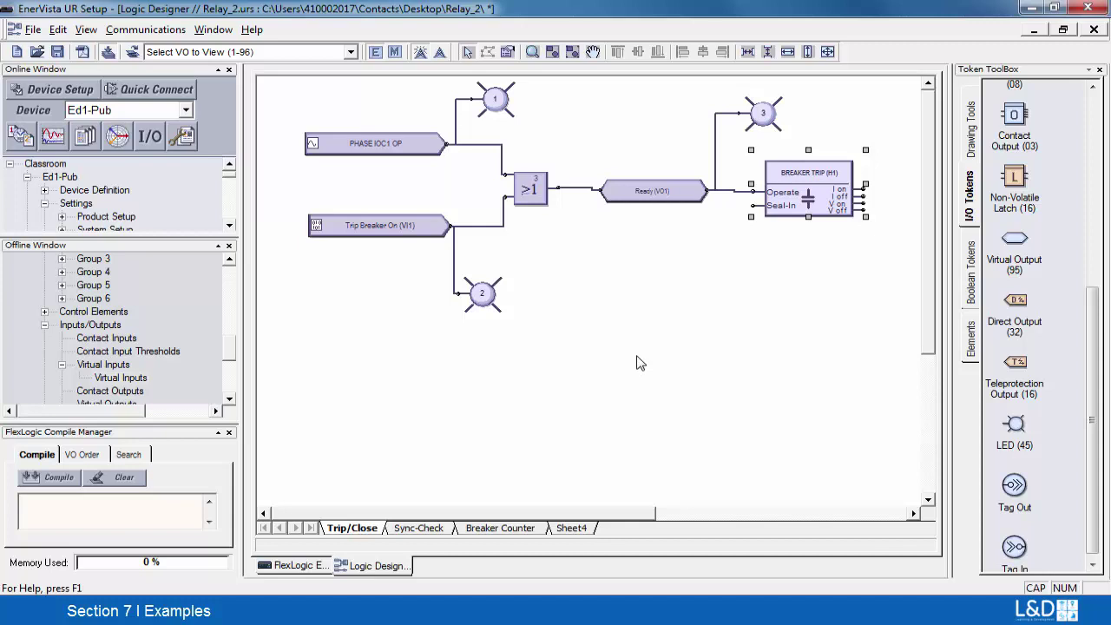
Change the name of the virtual output between the OR gate and the contact output to "TRIP CCT"
double_click(645, 190)
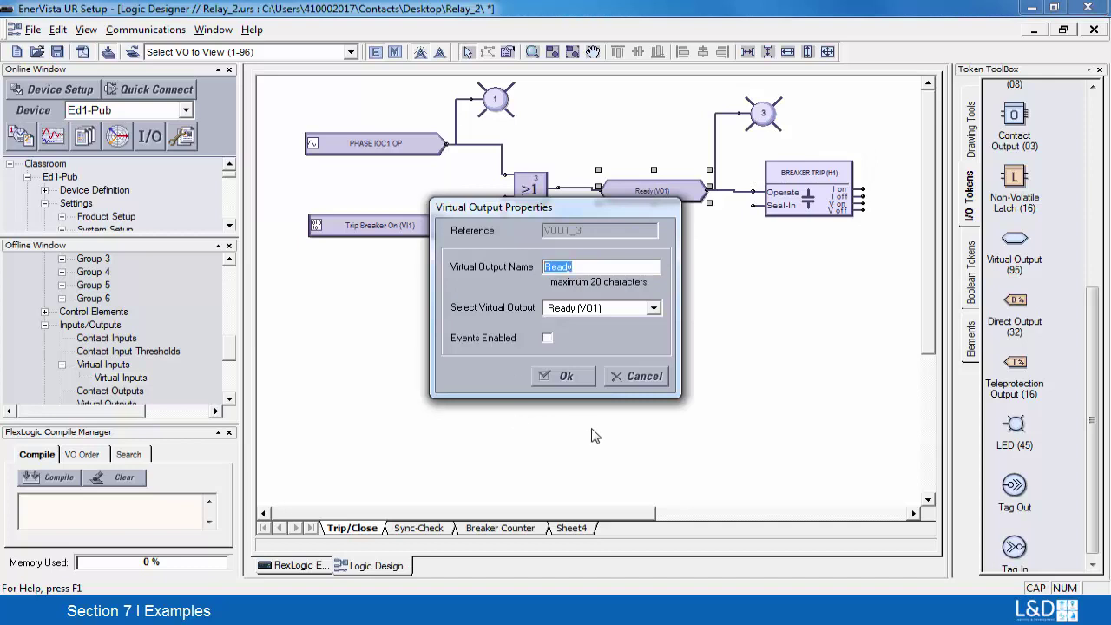
key("BackSpace")
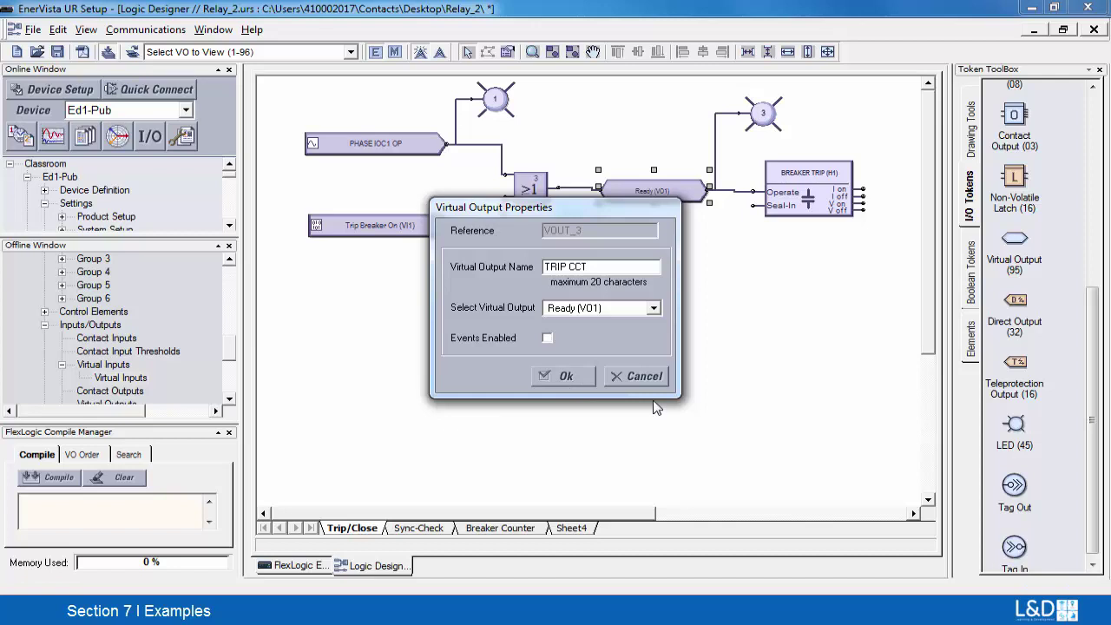
left_click(560, 376)
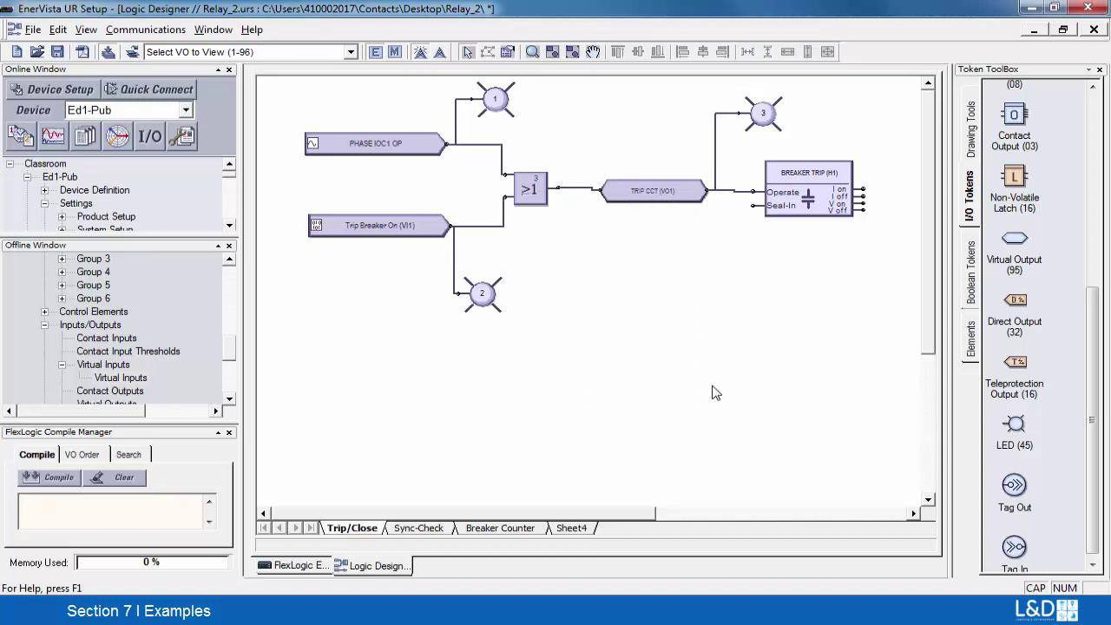
left_click_drag(555, 376, 636, 418)
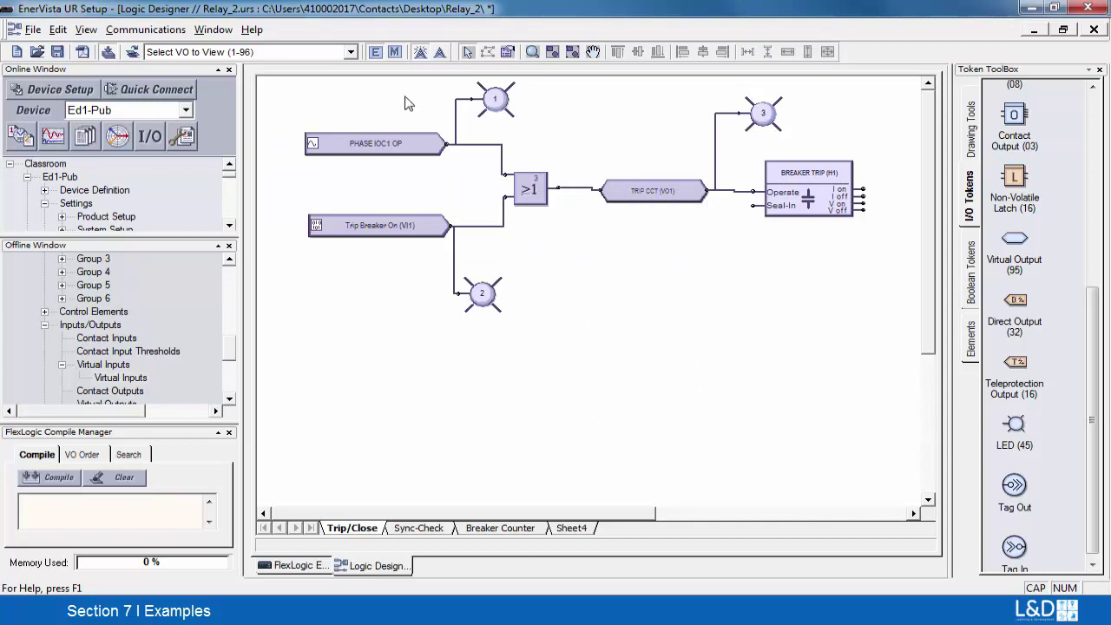
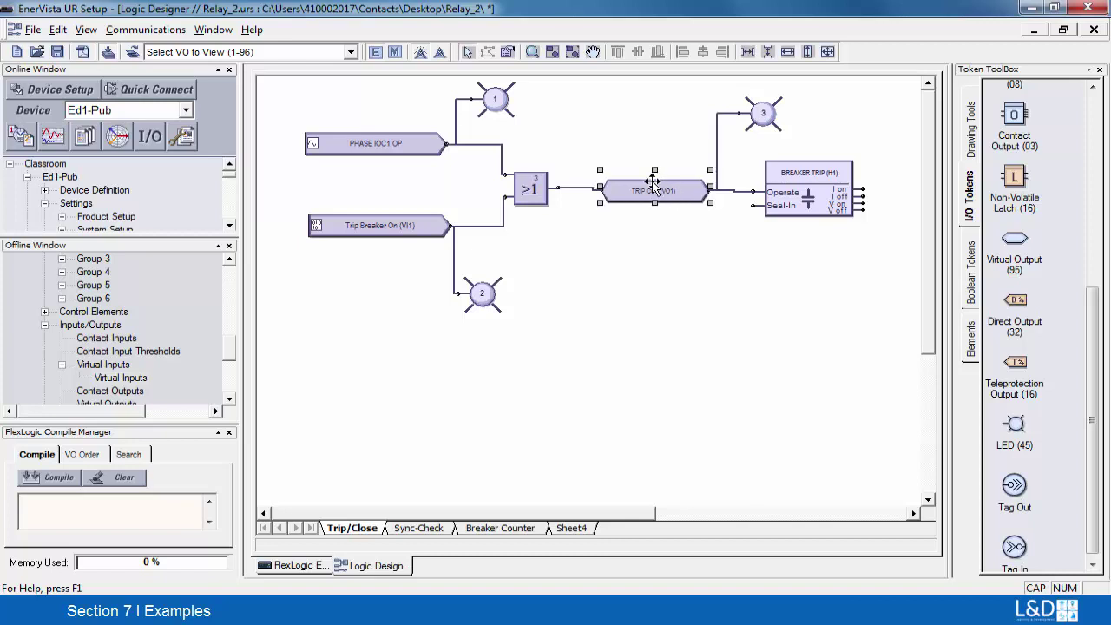
Adjust TRIP CCT (VO1) and BREAKER TRIP (H1) vertically so the line from the OR gate to Operate runs straight
left_click_drag(653, 184, 652, 181)
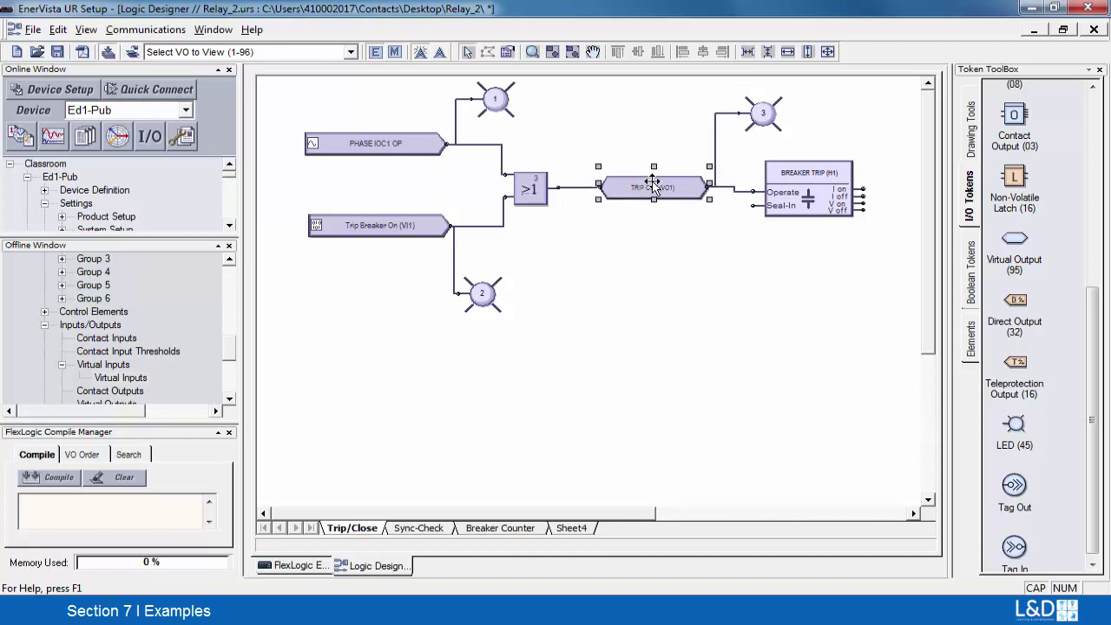
left_click(788, 180)
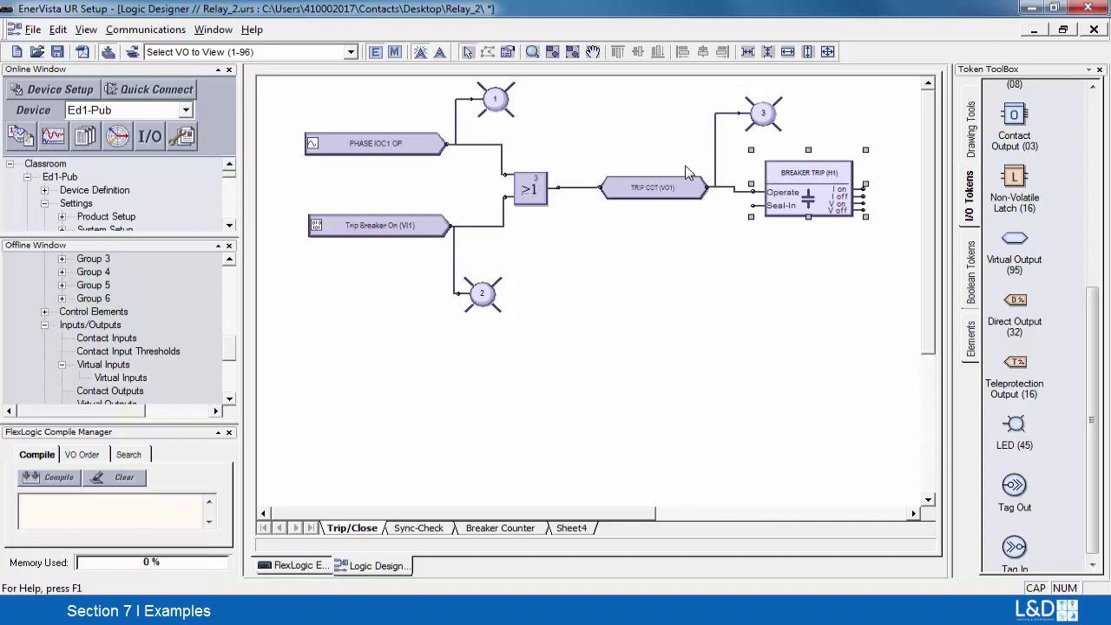
left_click(653, 186, "shift")
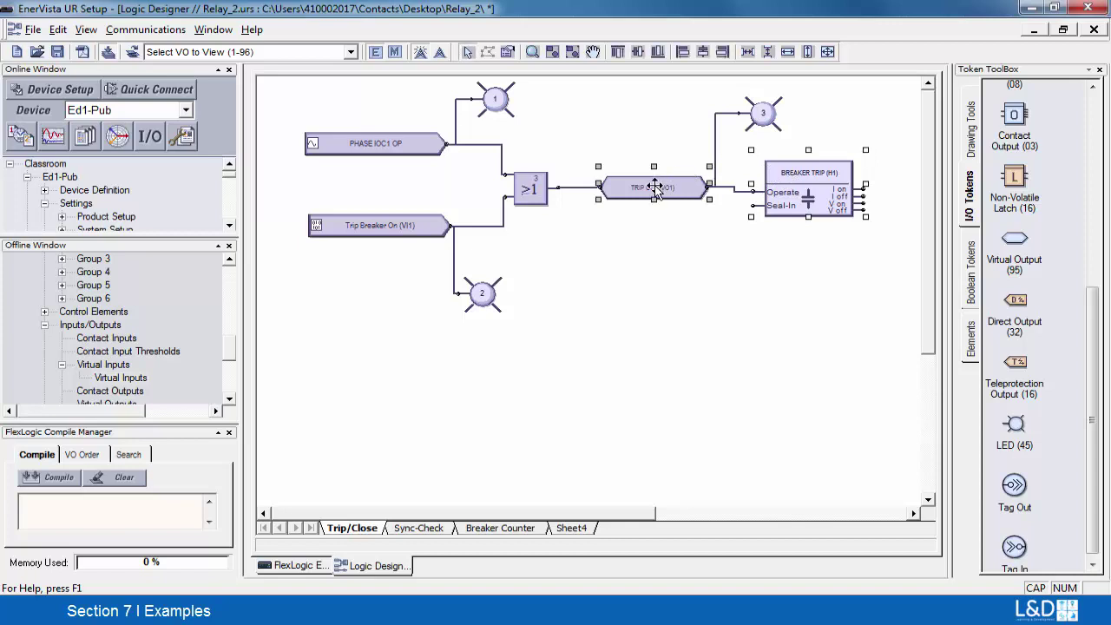
left_click(637, 52)
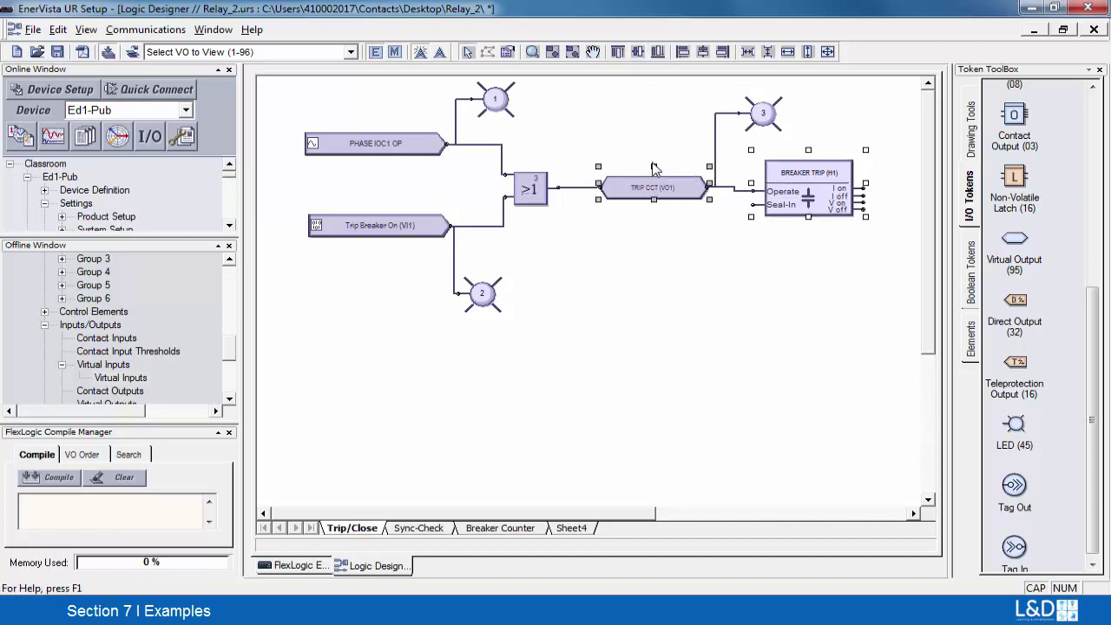
left_click(837, 207)
key("Up")
key("Up")
key("Up")
key("Up")
key("Up")
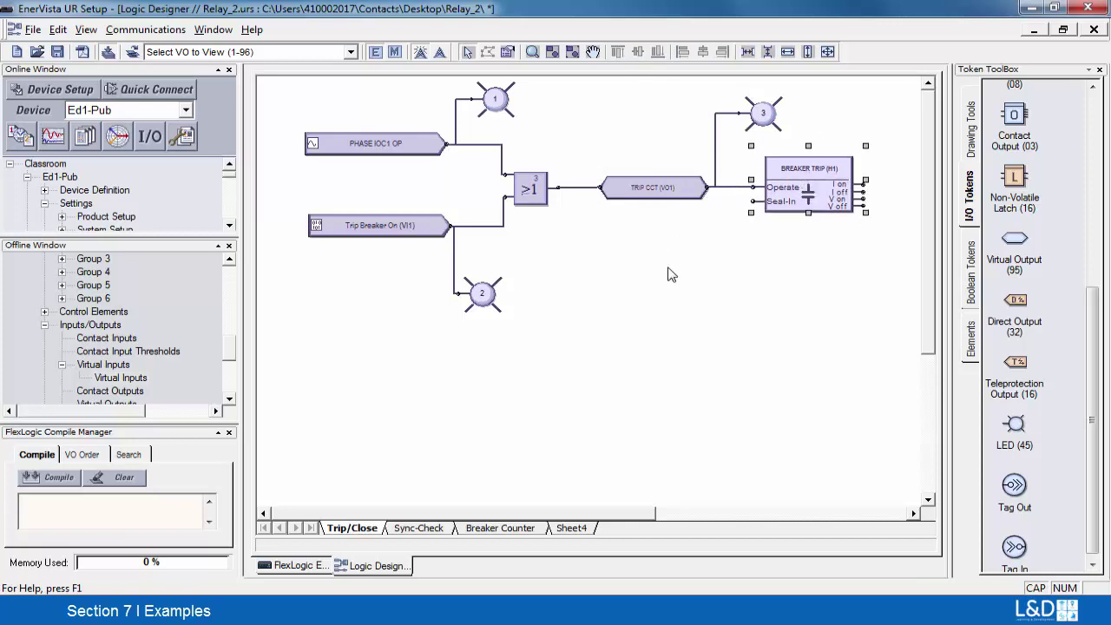
left_click(624, 302)
Align LED 1 and LED 2 on a common vertical centre line, keeping their separate heights
left_click(479, 291)
left_click(500, 98, "shift")
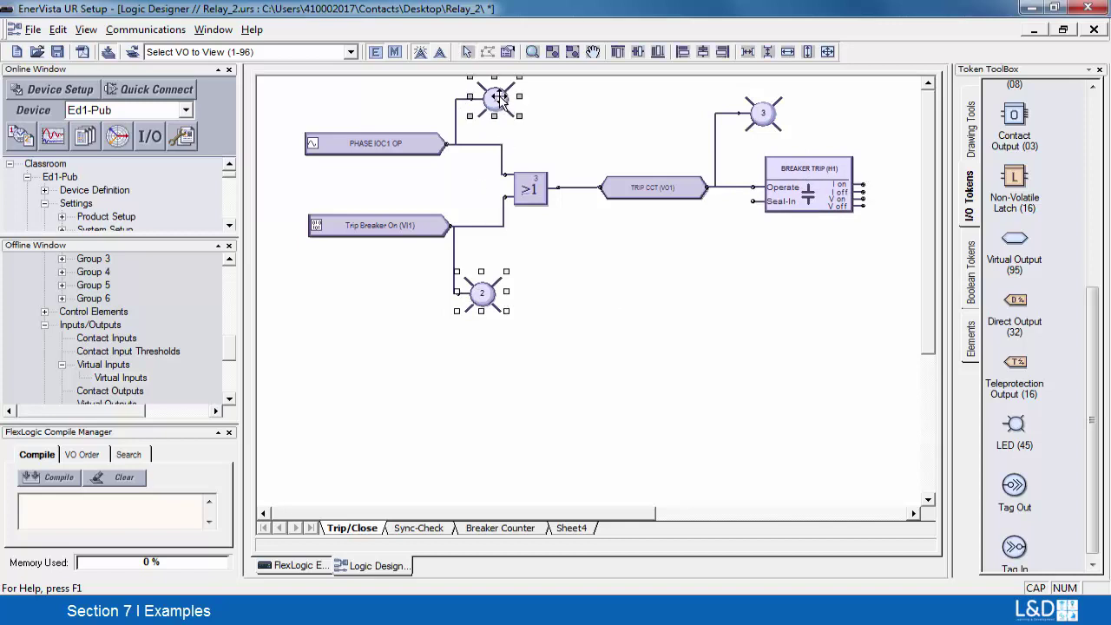
left_click(639, 53)
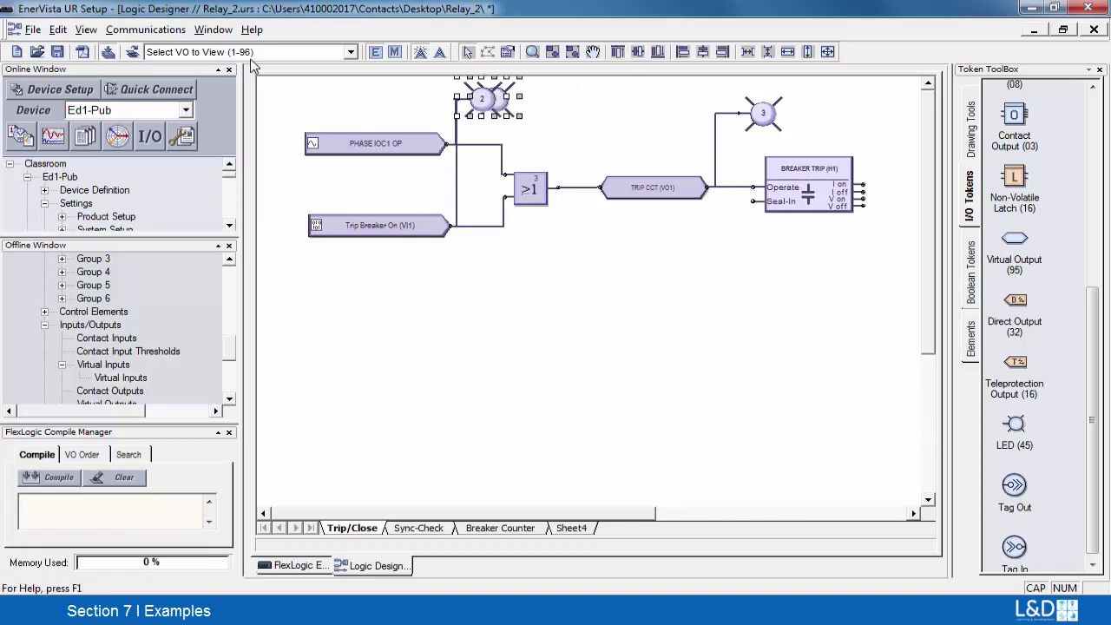
key("ctrl+z")
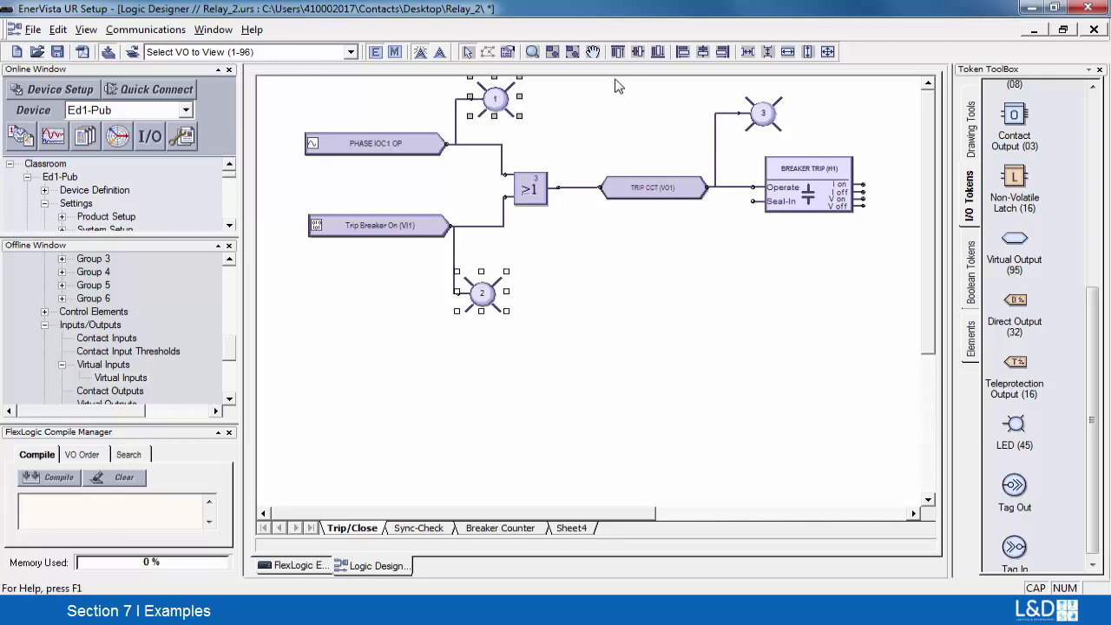
left_click(701, 52)
left_click(584, 292)
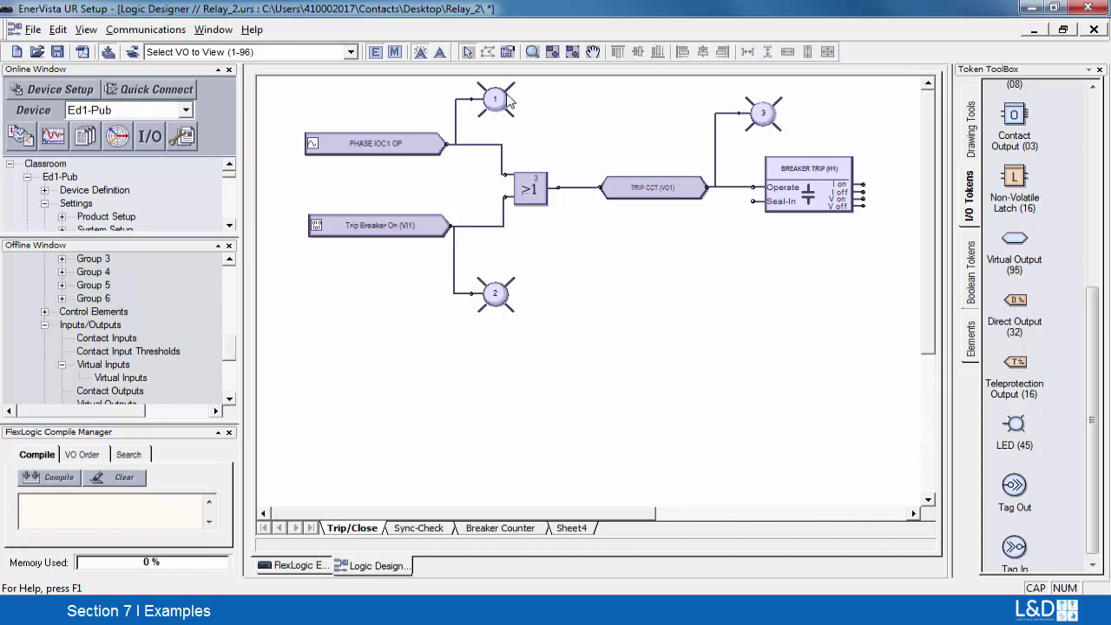
Align LED 3 horizontally with LED 1 so both sit at the same height
left_click(765, 114)
left_click(497, 98, "ctrl")
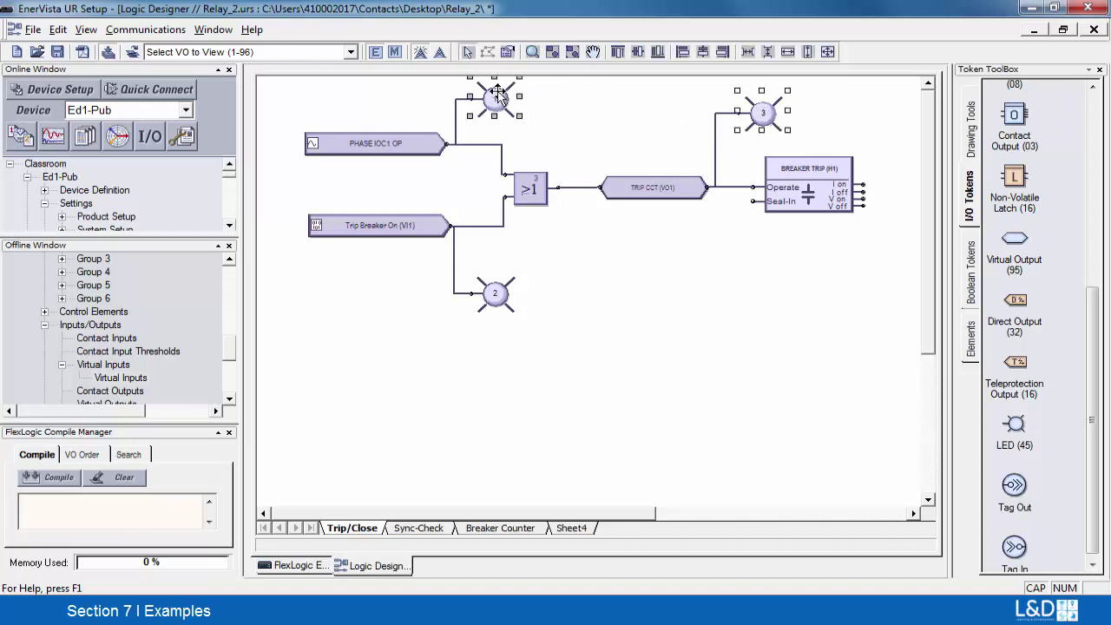
left_click(637, 51)
left_click(630, 284)
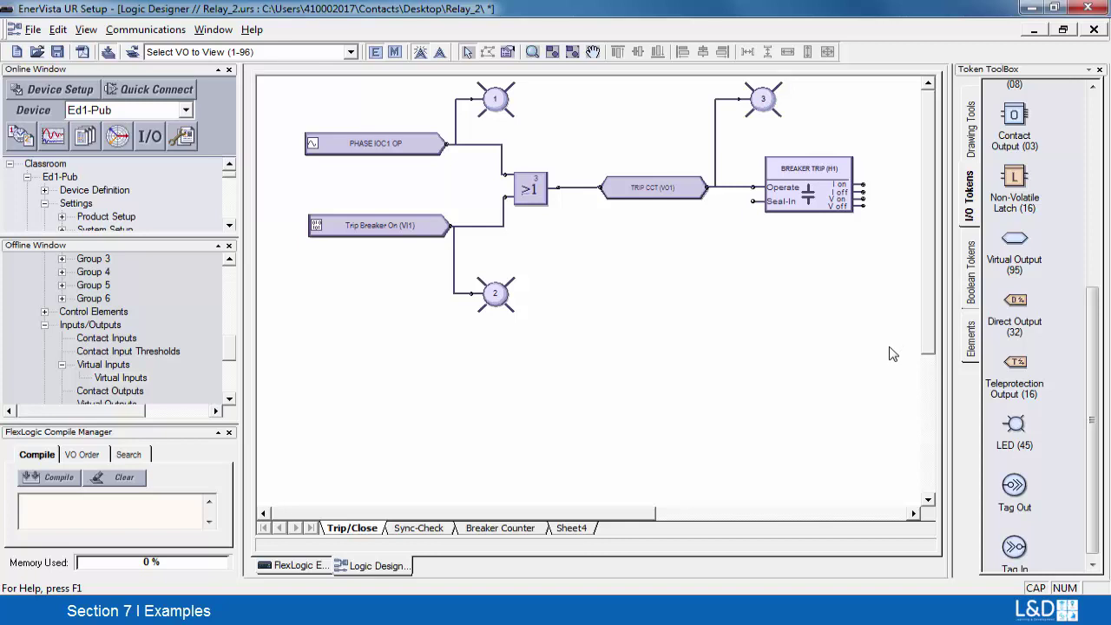
Copy the whole trip circuit and paste the duplicate below it on the Trip/Close sheet
mouse_move(292, 100)
left_mouse_down()
mouse_move(297, 80)
mouse_move(280, 83)
left_mouse_up()
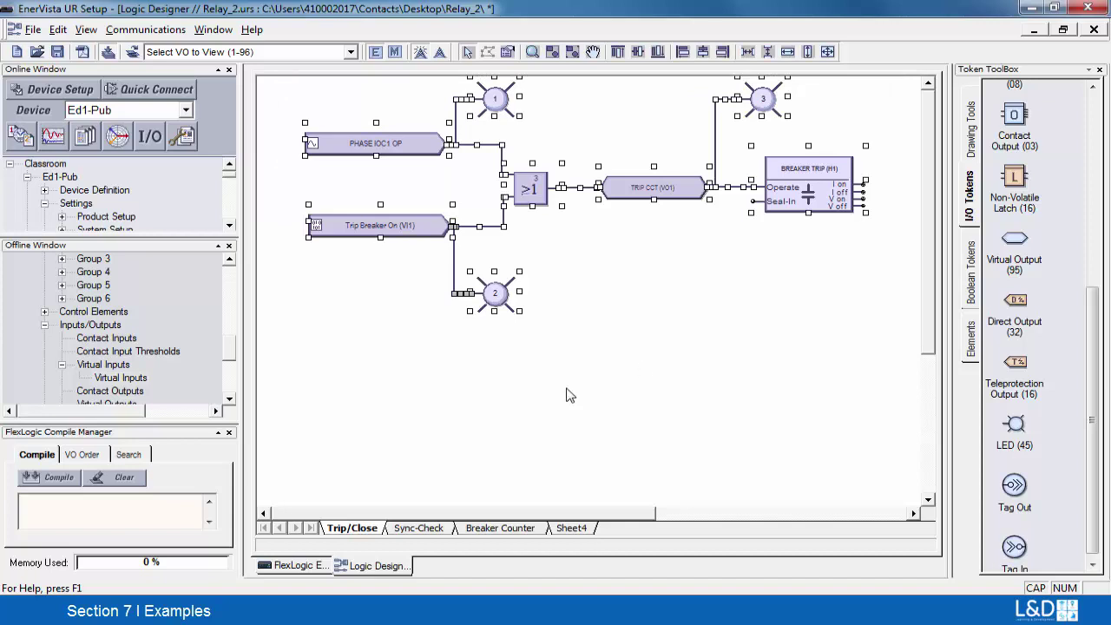
left_click(413, 390)
key("ctrl+v")
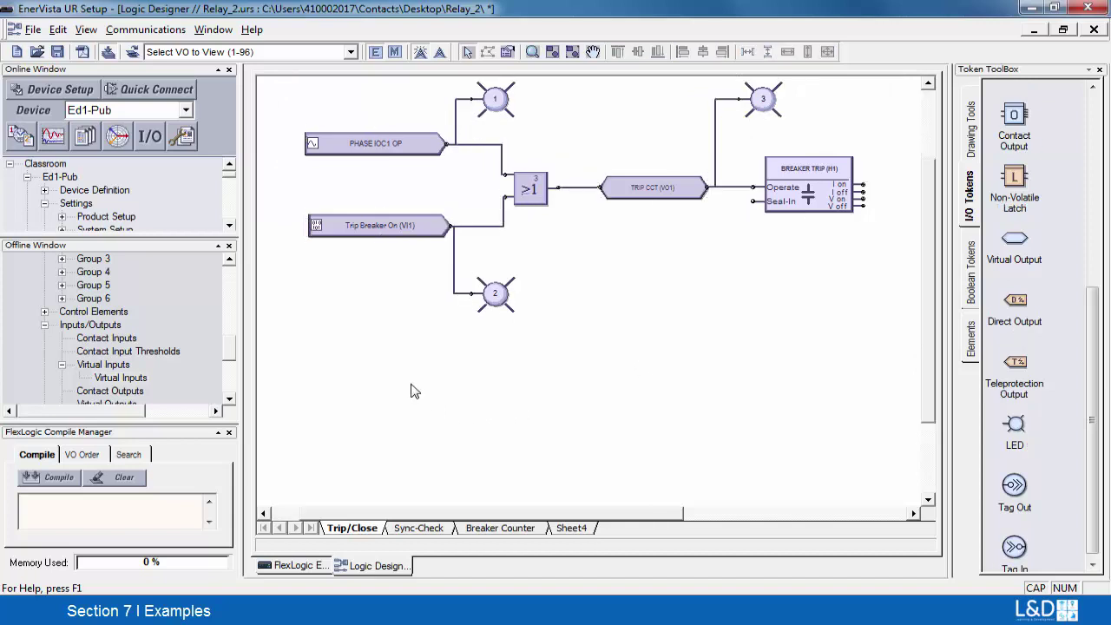
Select the entire pasted circuit, including LEDs 4, 5 and 6, and shift it left to line up roughly under the original
left_click(911, 514)
left_click(929, 501)
left_click(930, 502)
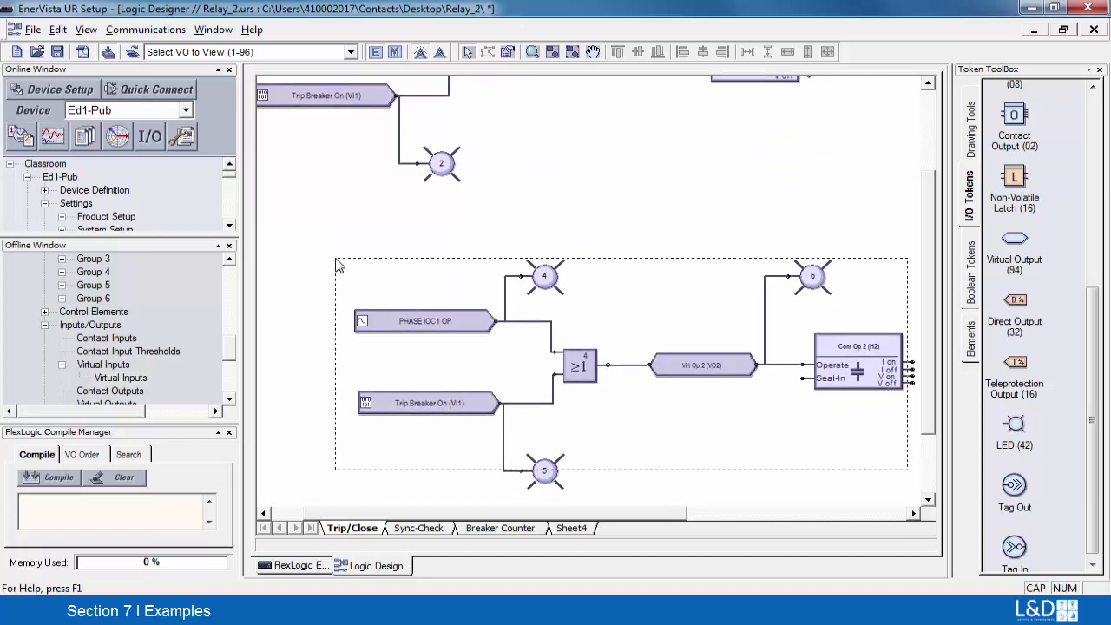
left_click_drag(339, 265, 338, 265)
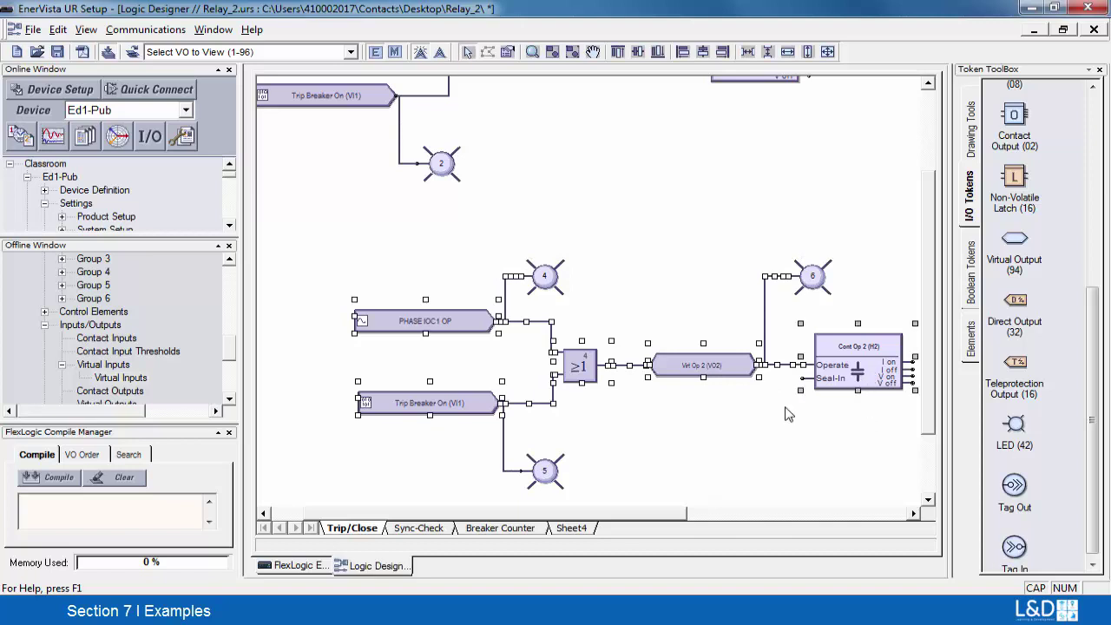
left_click(534, 456, "shift")
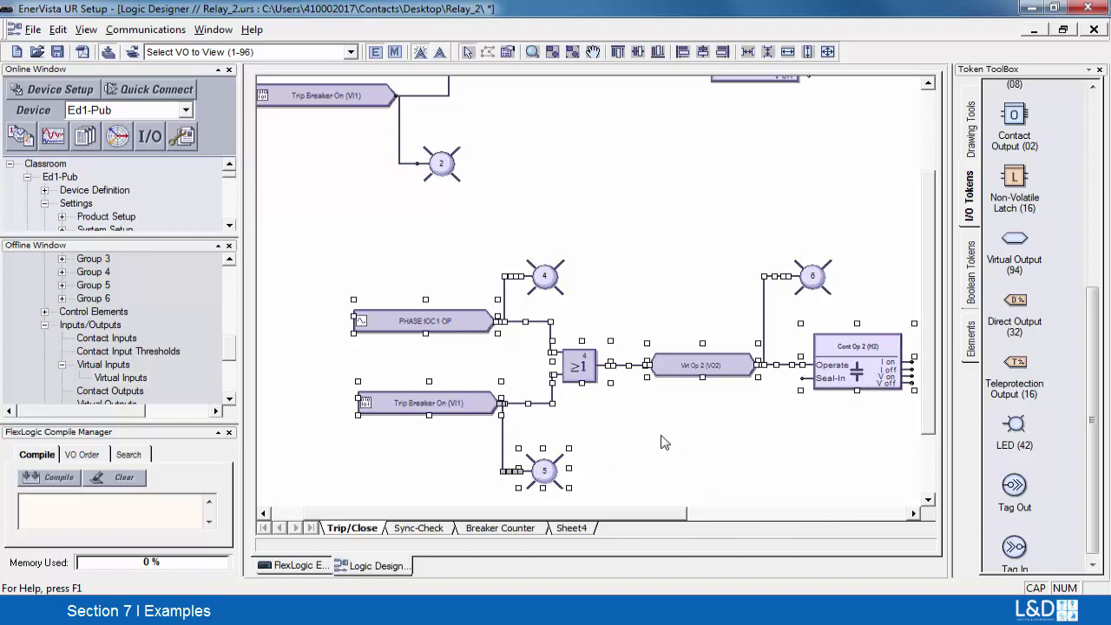
left_click(530, 265, "shift")
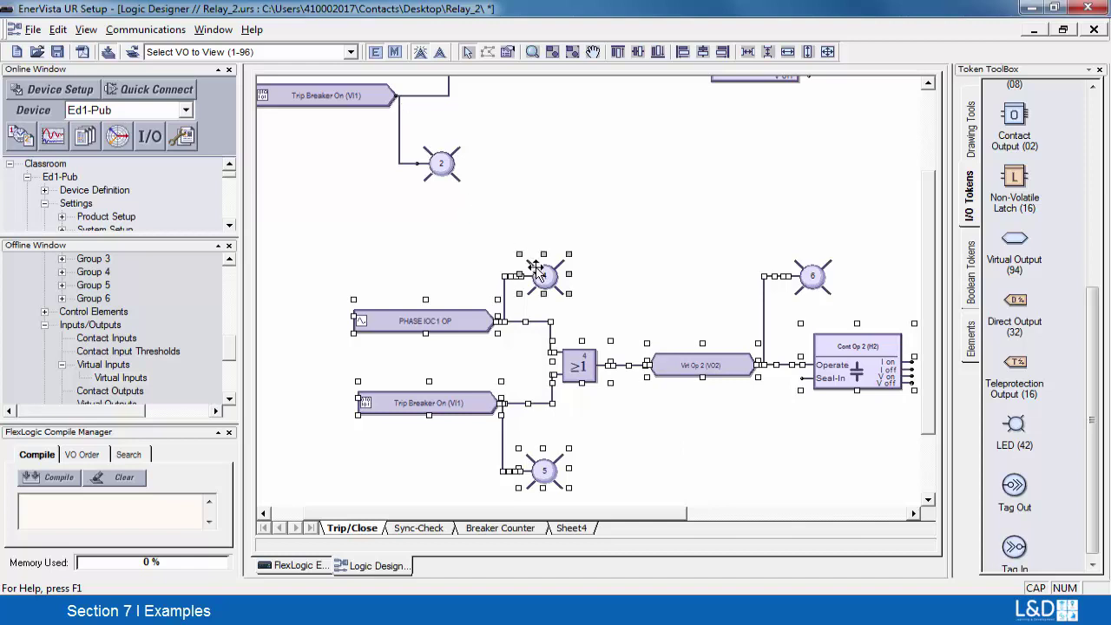
left_click(800, 273, "shift")
key("Left")
key("Left")
key("Left")
key("Left")
key("Left")
key("Left")
key("Left")
key("Left")
key("Left")
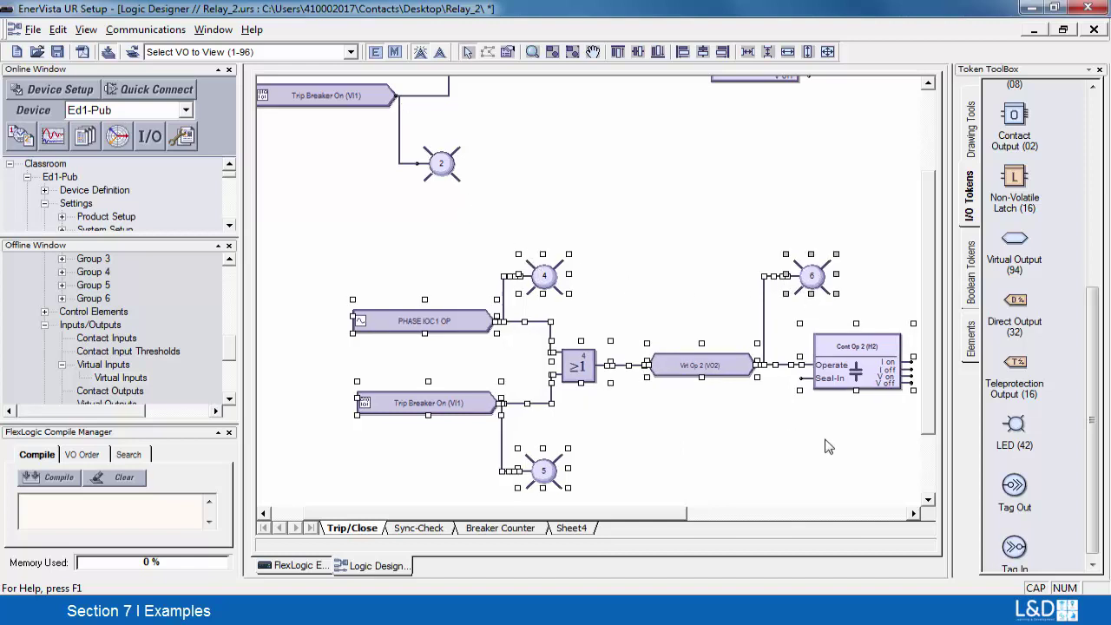
key("Left")
key("Left")
key("Left")
key("Left")
key("Left")
key("Left")
key("Left")
key("Left")
key("Left")
key("Left")
key("Left")
key("Left")
key("Left")
key("Left")
key("Left")
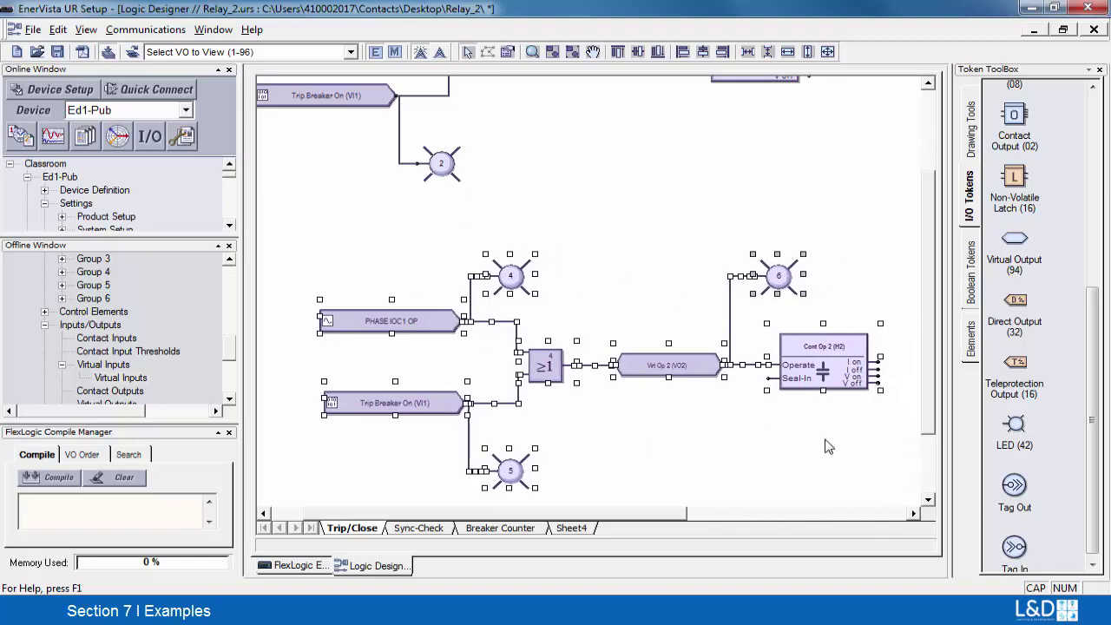
key("Left")
key("Left")
key("Left")
key("Left")
key("Left")
key("Left")
key("Left")
key("Left")
key("Left")
key("Left")
key("Left")
key("Left")
key("Left")
key("Left")
key("Left")
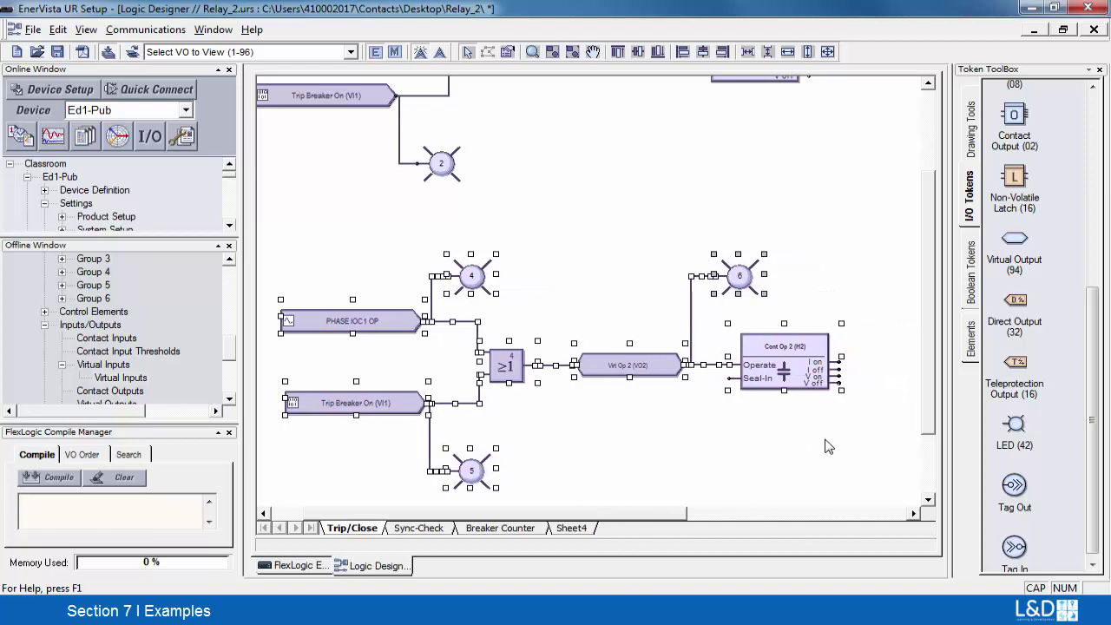
key("Left")
key("Left")
key("Left")
key("Left")
key("Left")
key("Left")
key("Left")
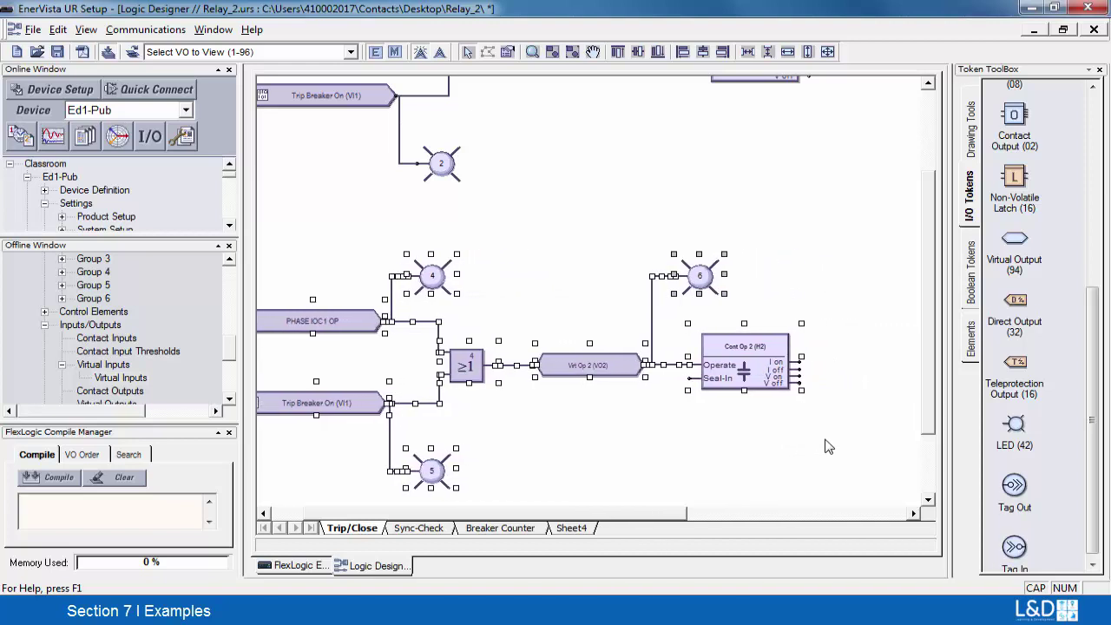
key("Right")
key("Right")
key("Right")
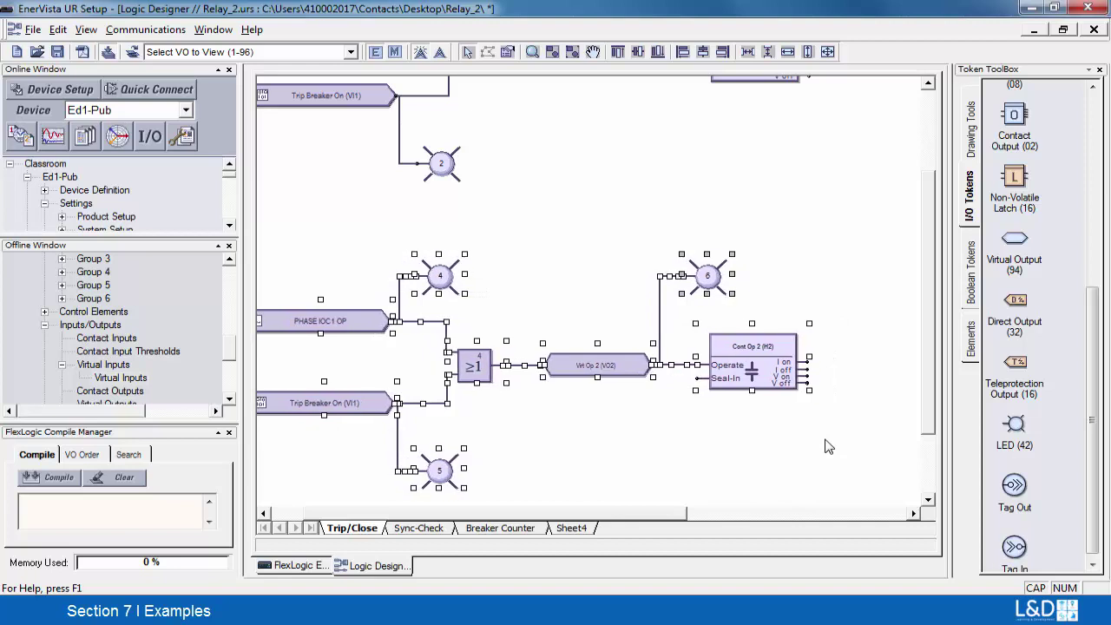
left_click(719, 437)
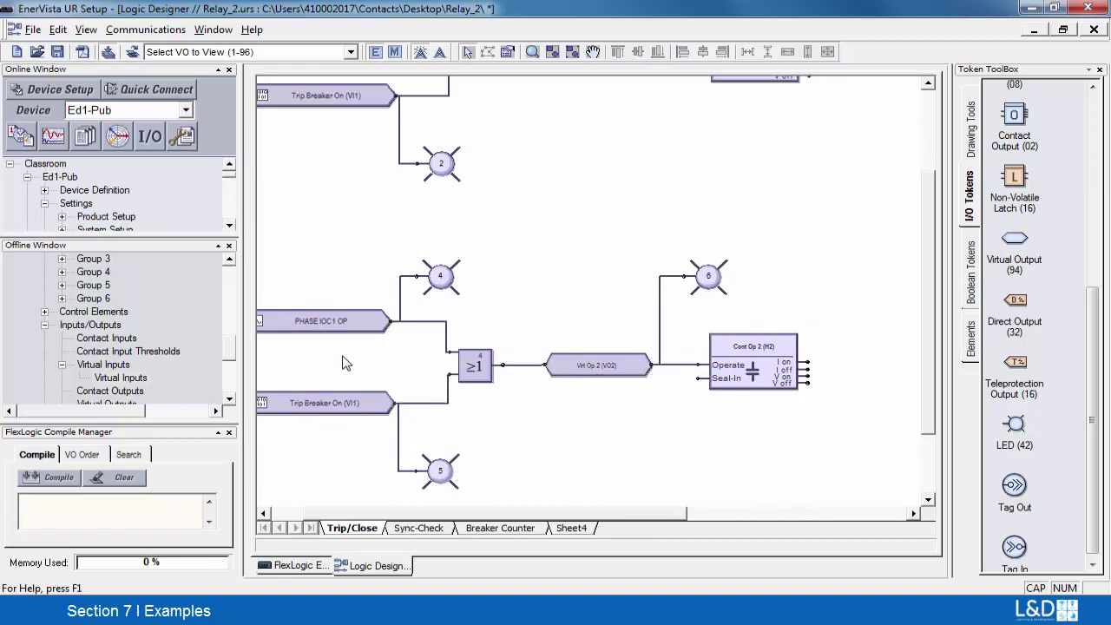
Check the Virtual Inputs settings associated with the Trip Breaker On input in the copied circuit
double_click(287, 402)
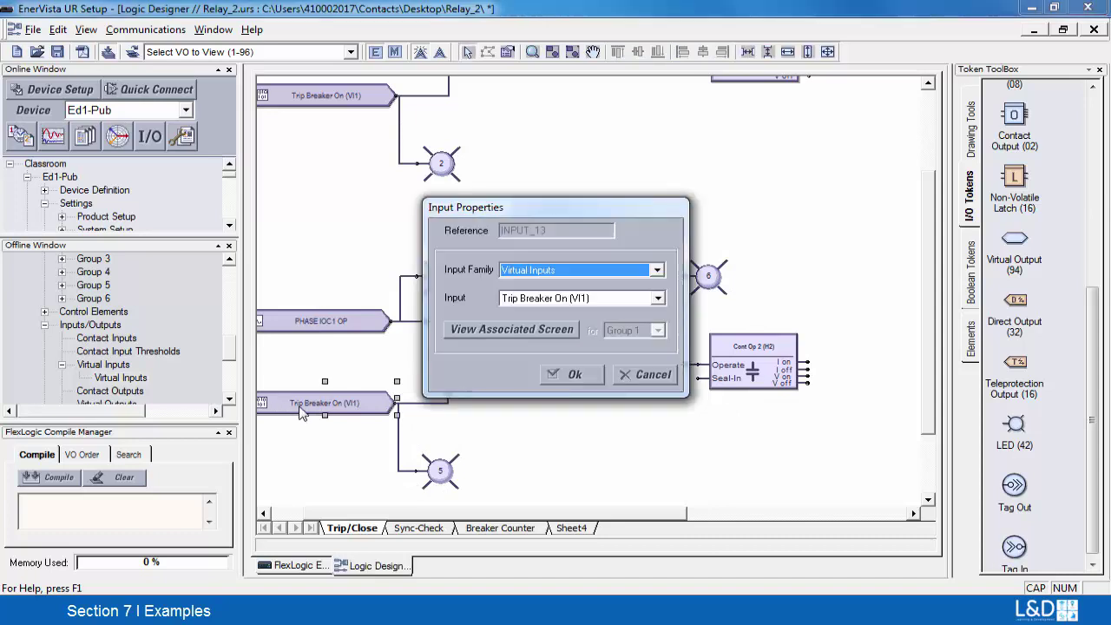
left_click(551, 329)
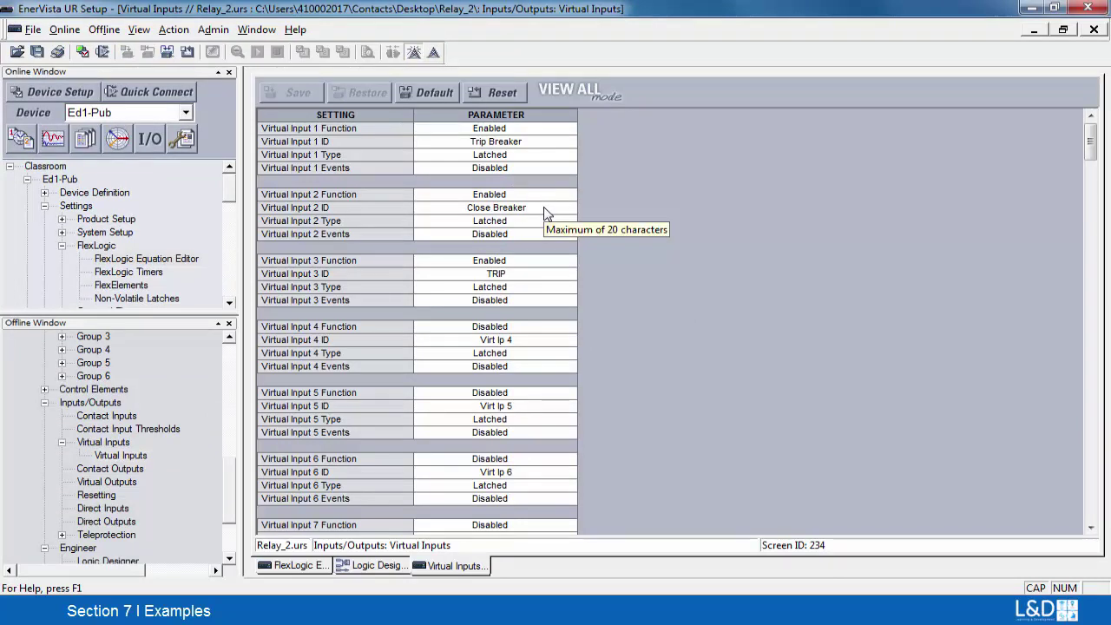
left_click(1092, 30)
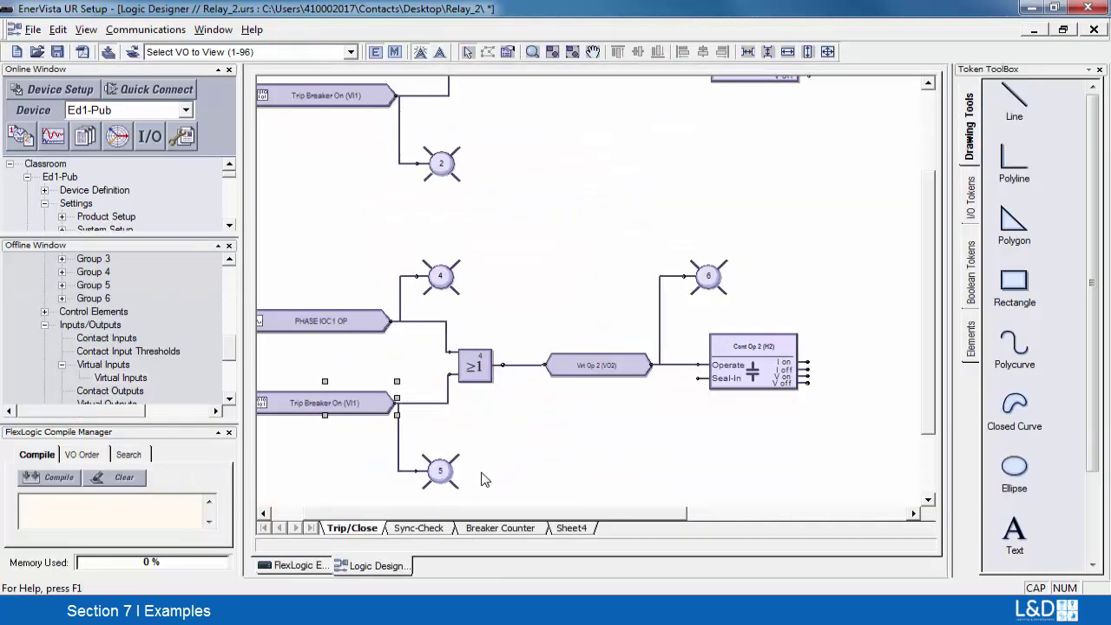
Change the copied circuit's Trip Breaker On input to Close Breaker On (VI2)
double_click(322, 411)
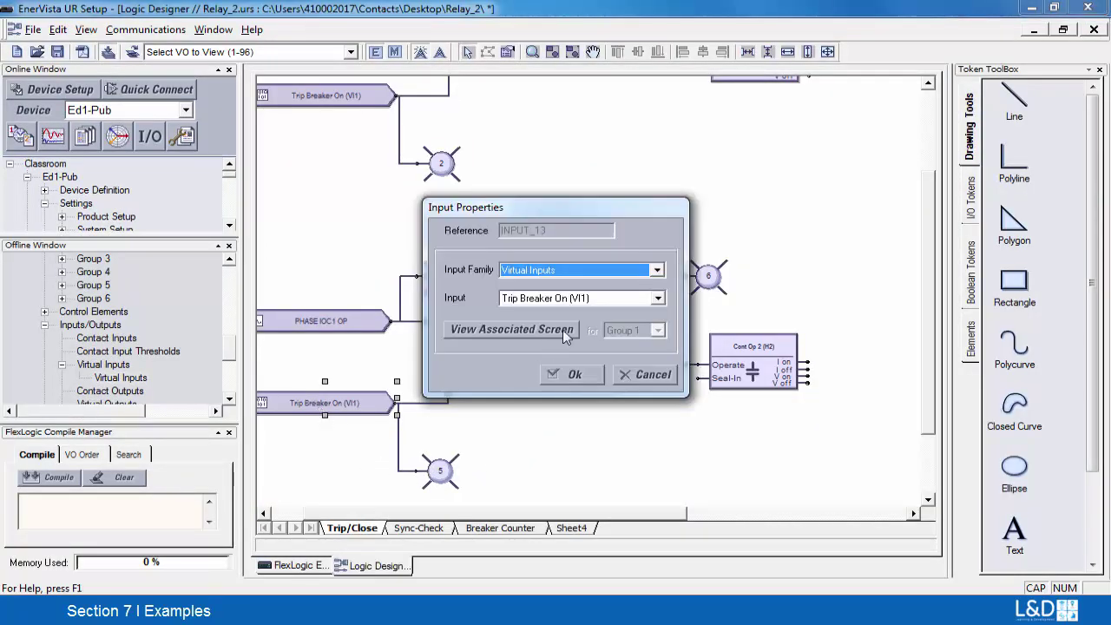
left_click(659, 300)
scroll(556, 335, "up", 2)
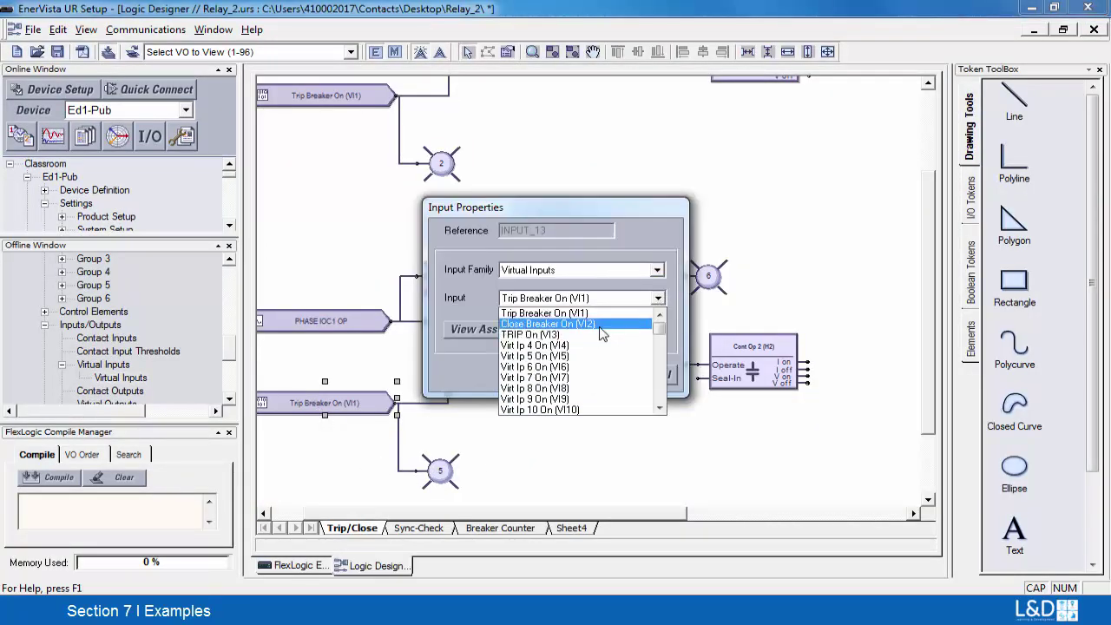
left_click(538, 320)
left_click(564, 378)
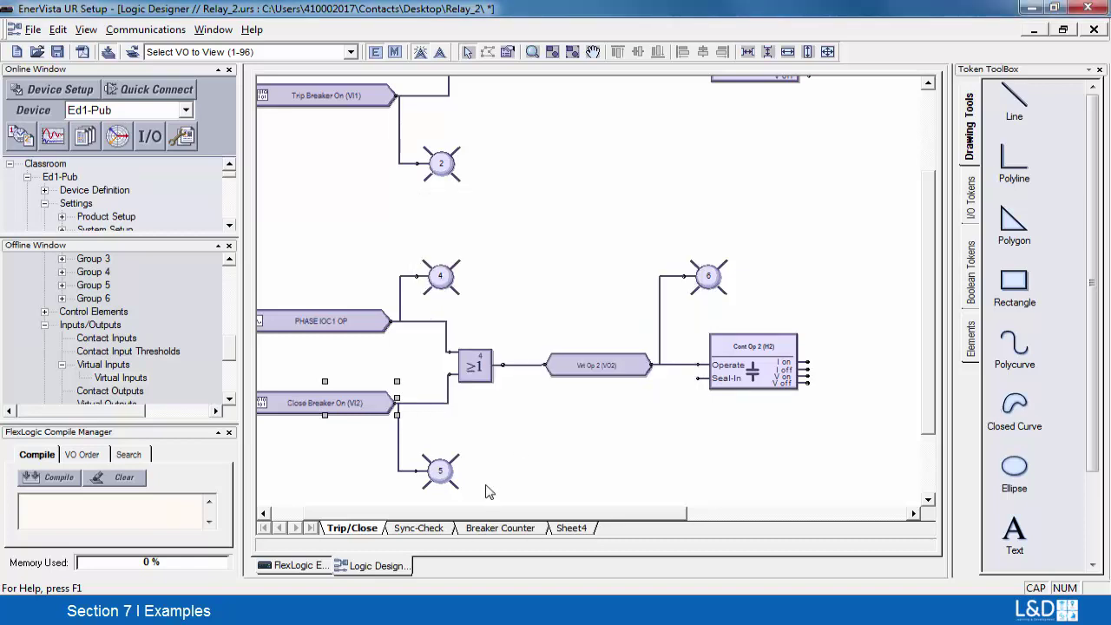
Delete the PHASE IOC1 OP input from the copied circuit
double_click(348, 323)
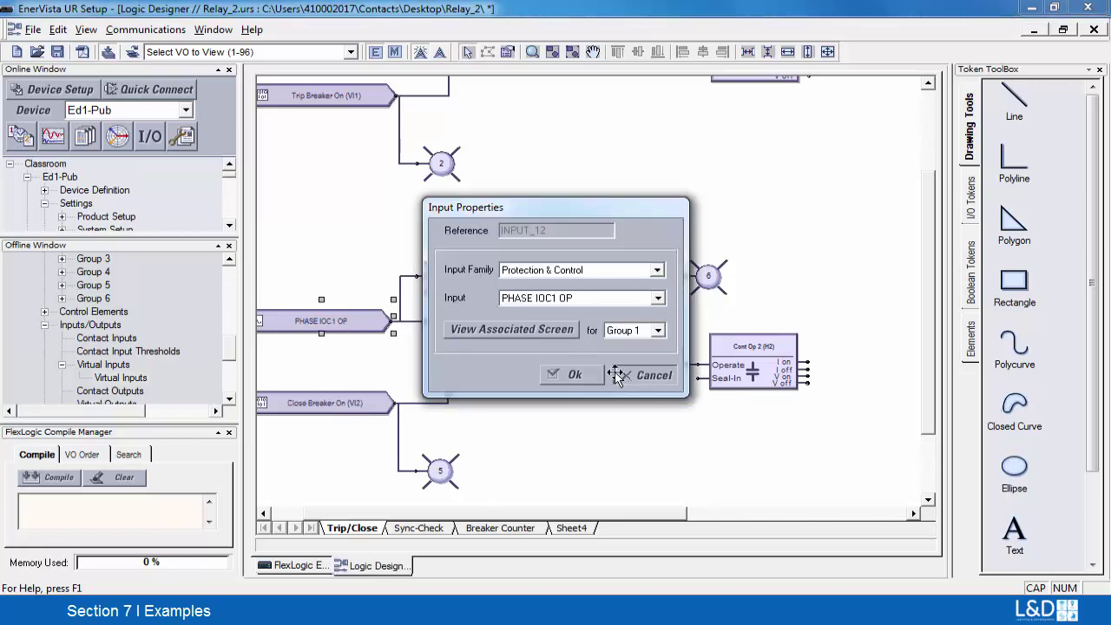
left_click(625, 381)
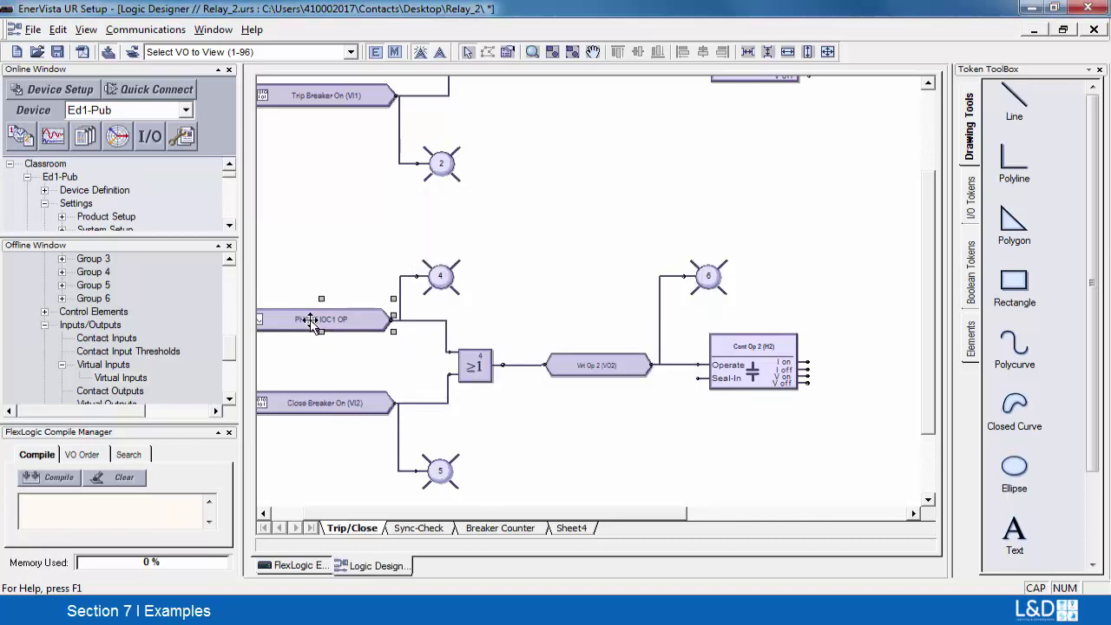
key("Delete")
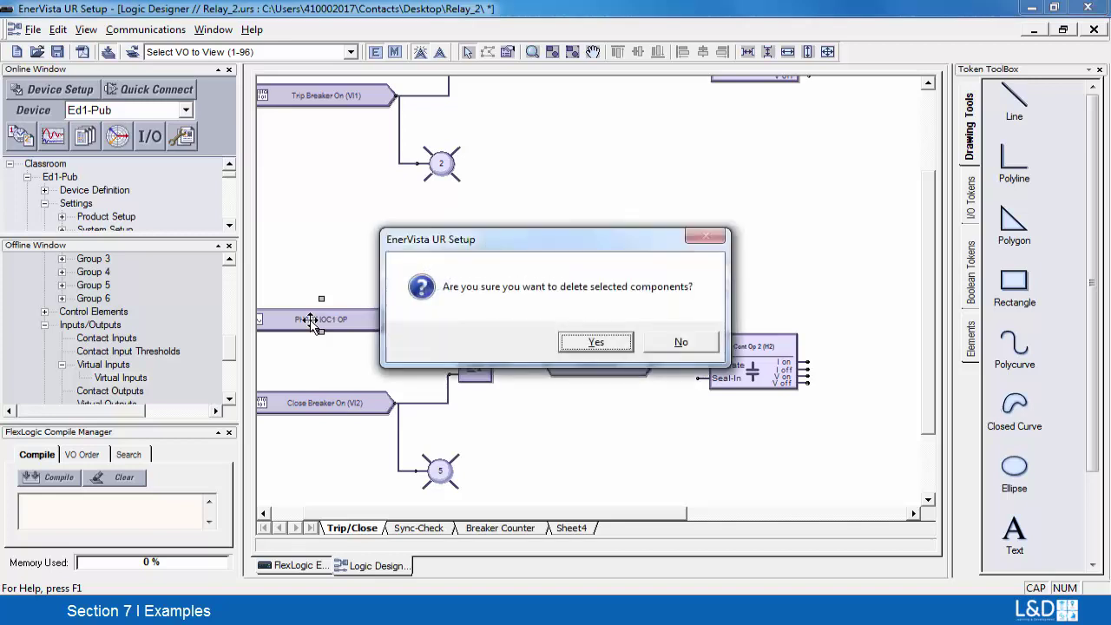
left_click(596, 343)
Place a contact input above Close Breaker On (VI2) and connect its On output to the OR gate's free upper input
left_click(969, 211)
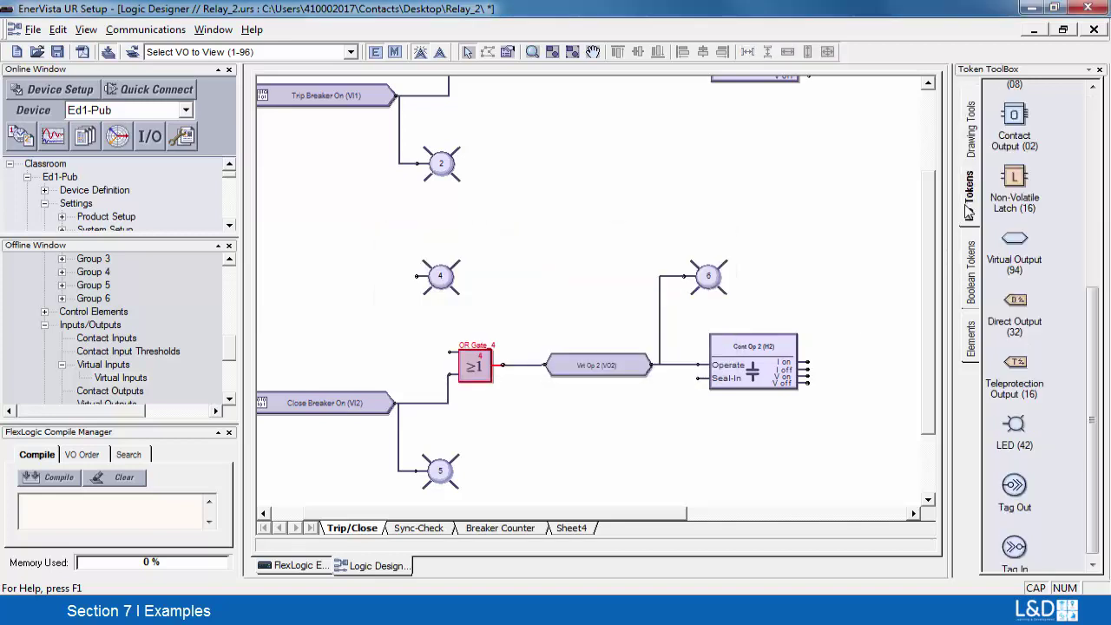
left_click_drag(1092, 351, 1092, 228)
left_click_drag(1012, 271, 327, 338)
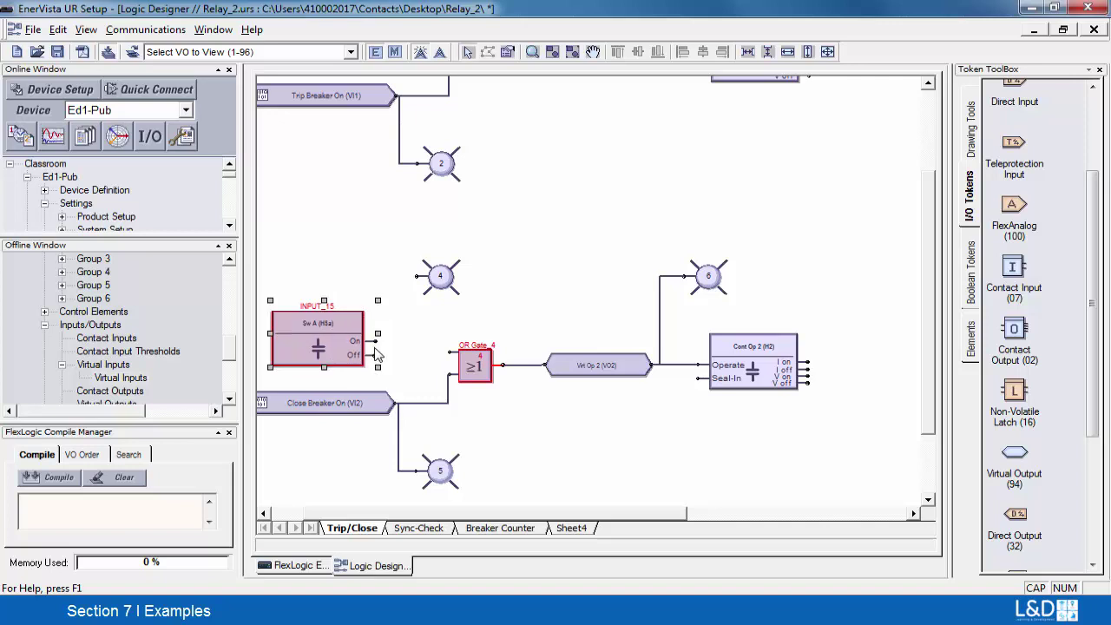
left_click(454, 352)
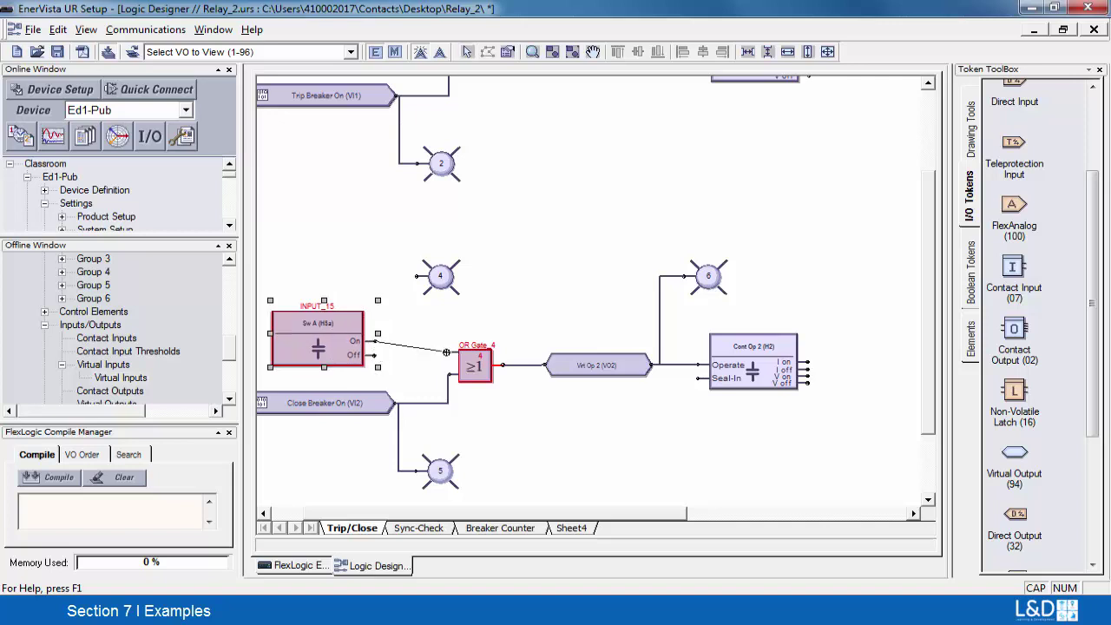
Reassign LED 4 in the copied circuit to LED 13 (2:5)
double_click(442, 276)
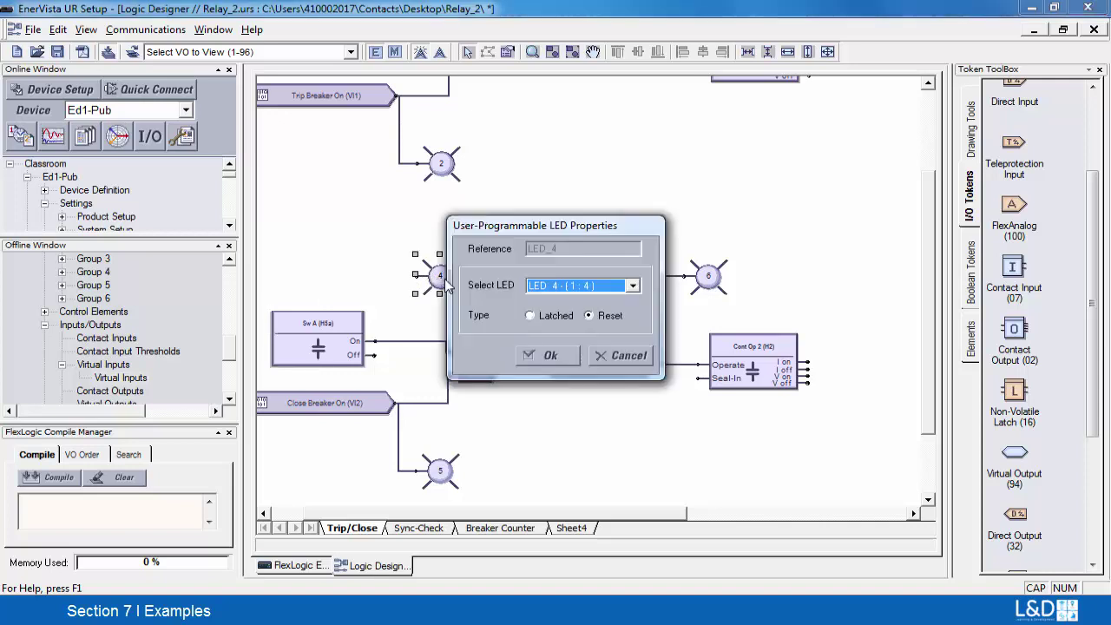
left_click(633, 288)
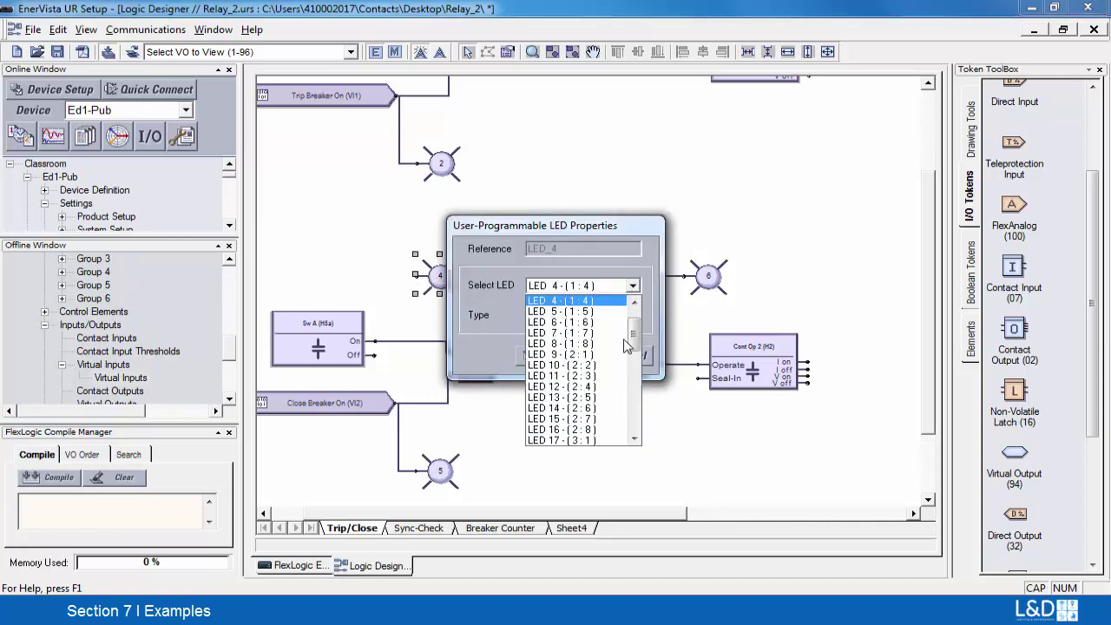
left_click(588, 397)
left_click(552, 350)
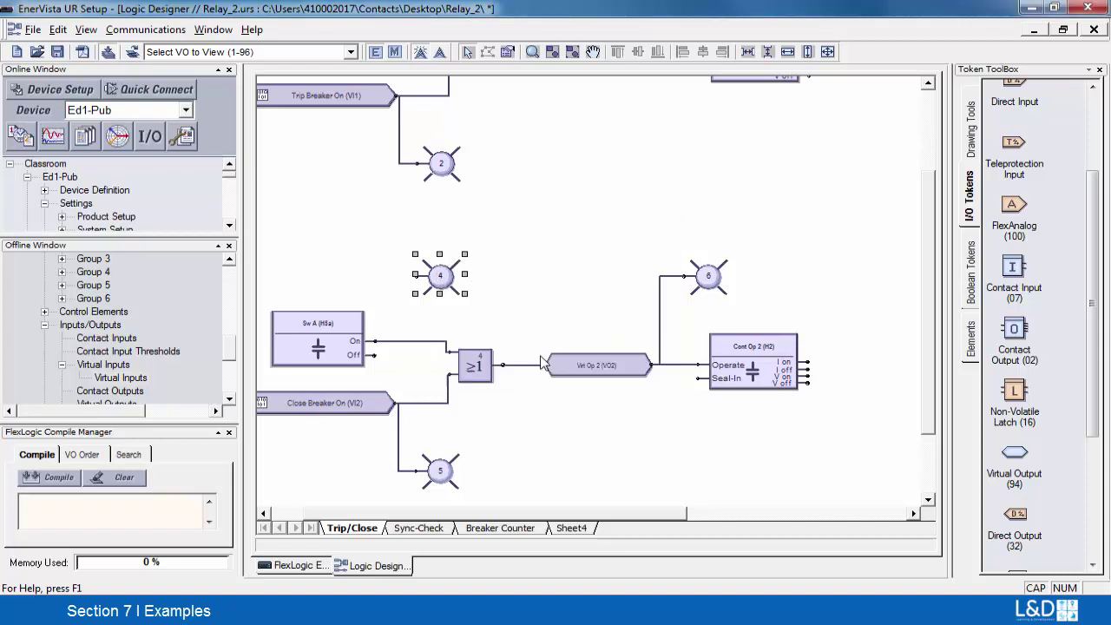
Reassign LED 5 on the Close Breaker On line to LED 14 (2:6)
double_click(441, 473)
left_click(634, 288)
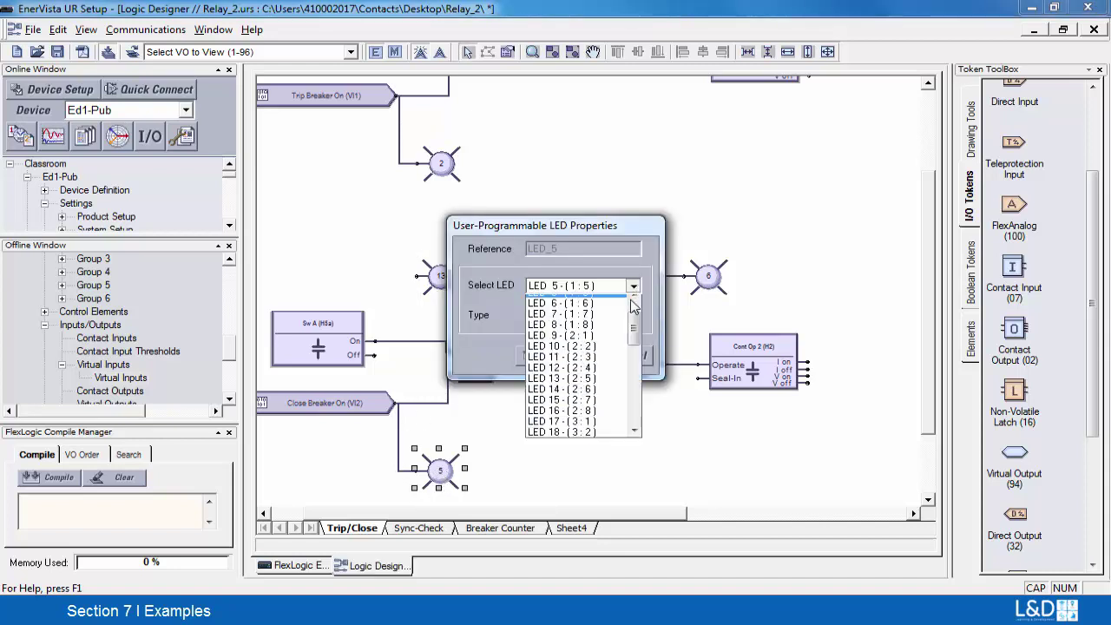
left_click(594, 390)
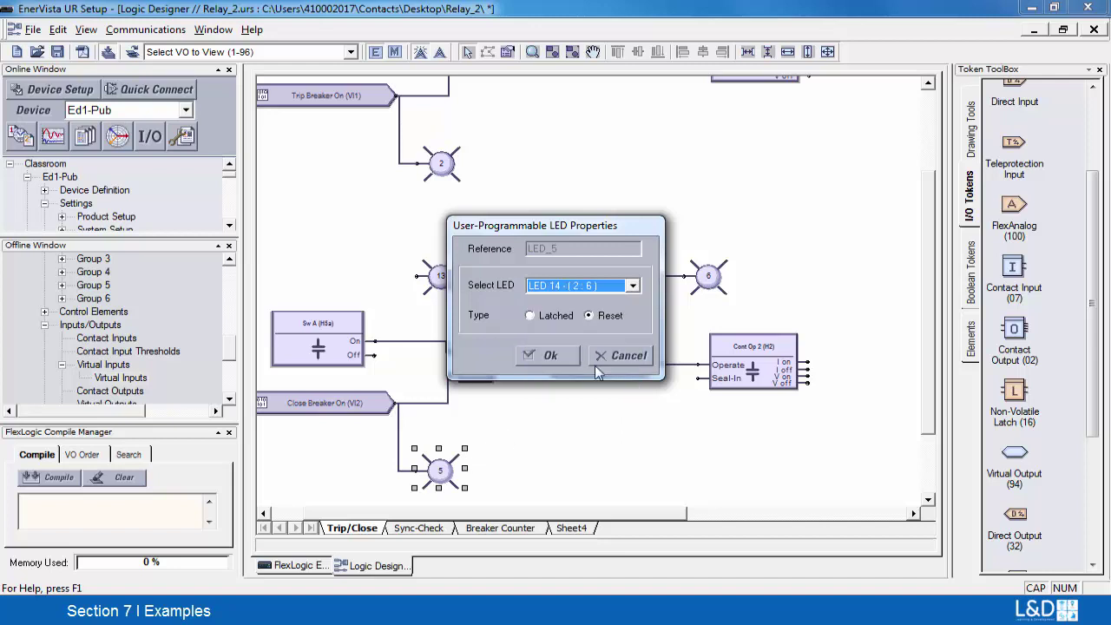
left_click(553, 353)
Reassign LED 6 to LED 15 (2:7) and connect LED 13 to the Sw A contact input's On output
left_click(709, 276)
double_click(708, 276)
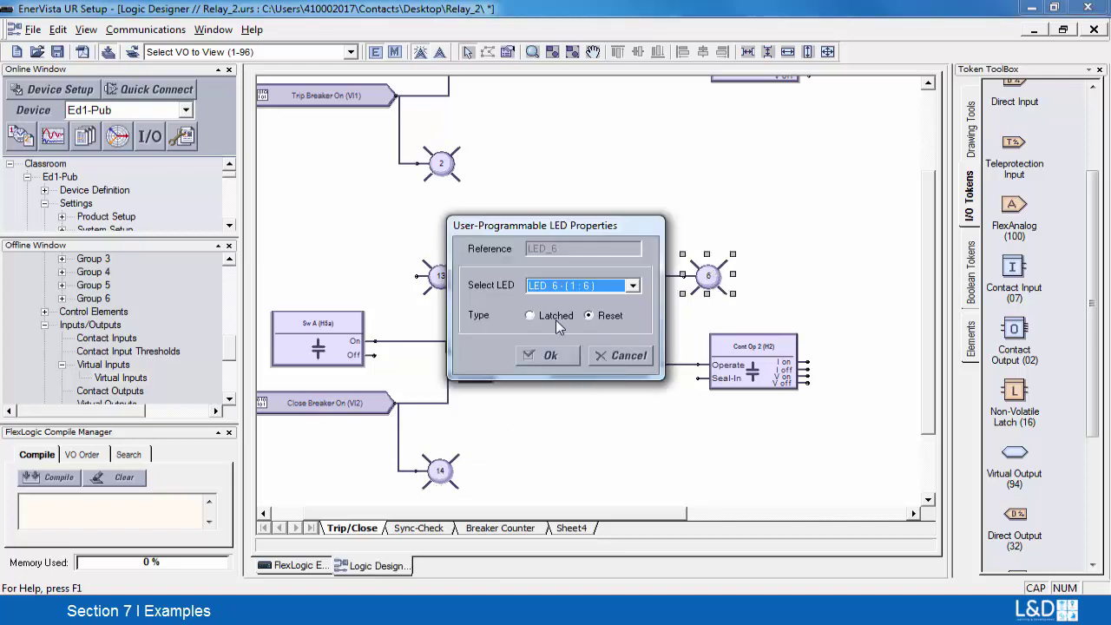
left_click(634, 285)
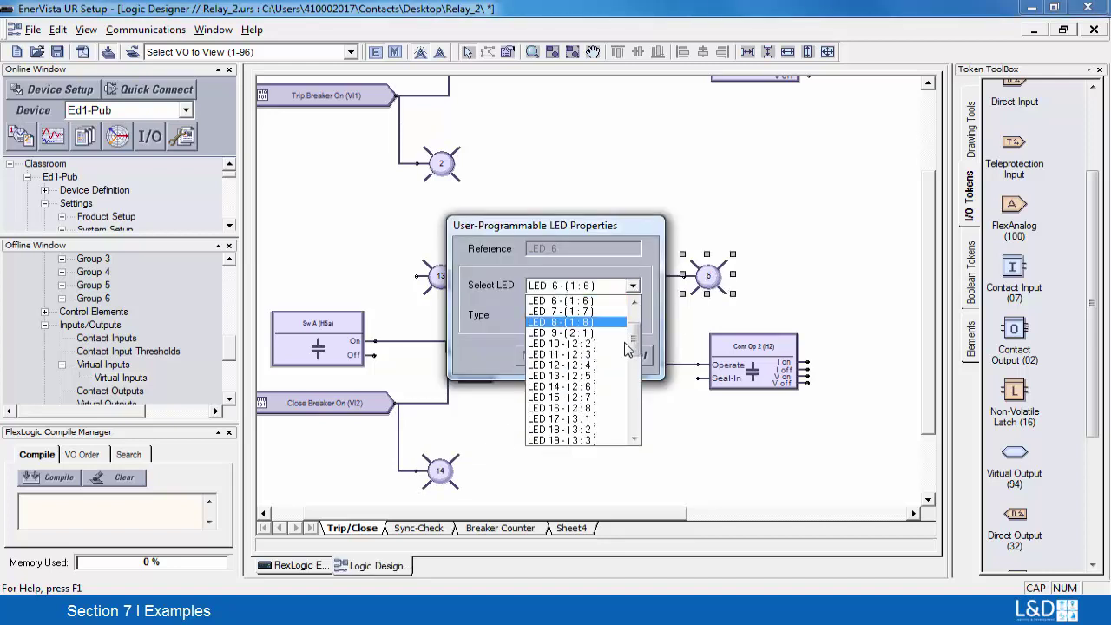
left_click(592, 399)
left_click(557, 355)
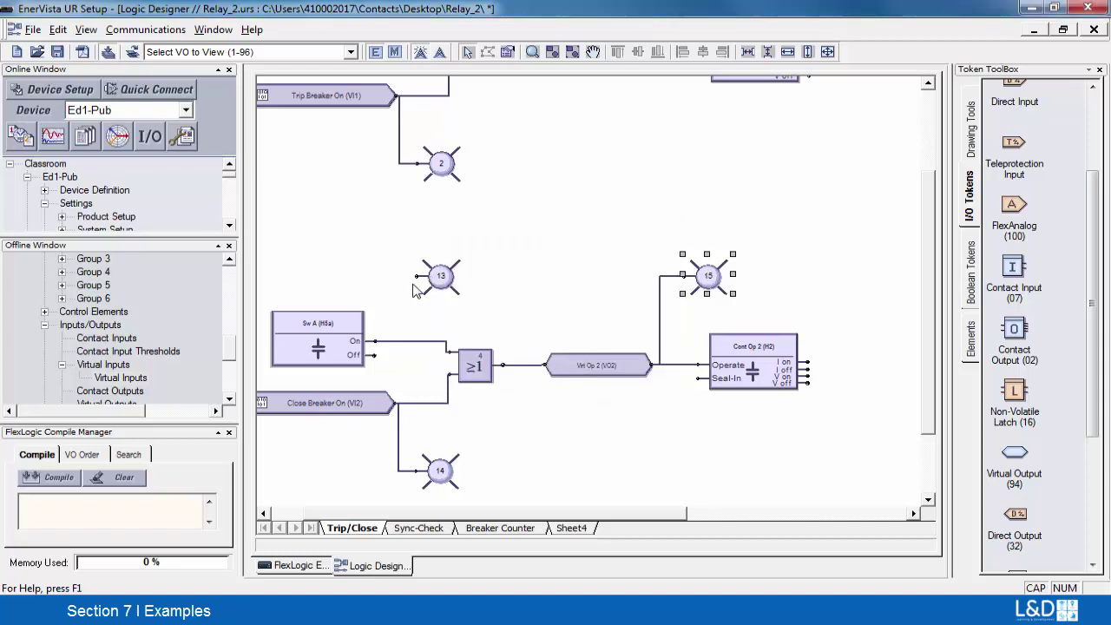
left_click_drag(417, 278, 375, 342)
Rename the close circuit's virtual output VO2 to CLOSE CCT and its contact output H2 to BREAKER CLOSE
double_click(593, 366)
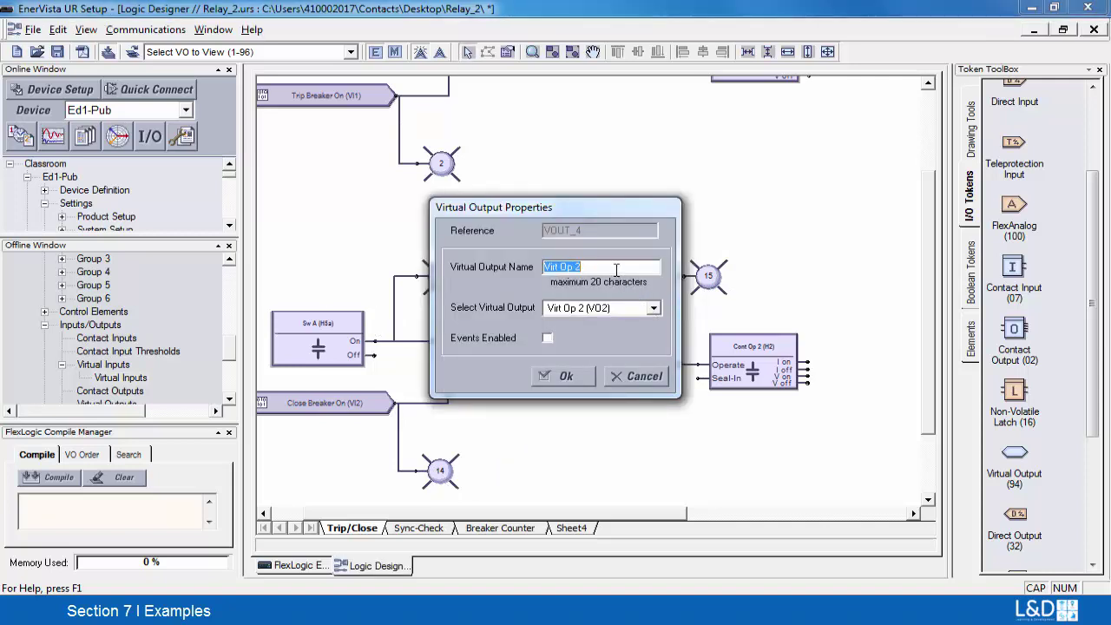
type("CLOSE CCT")
left_click(563, 377)
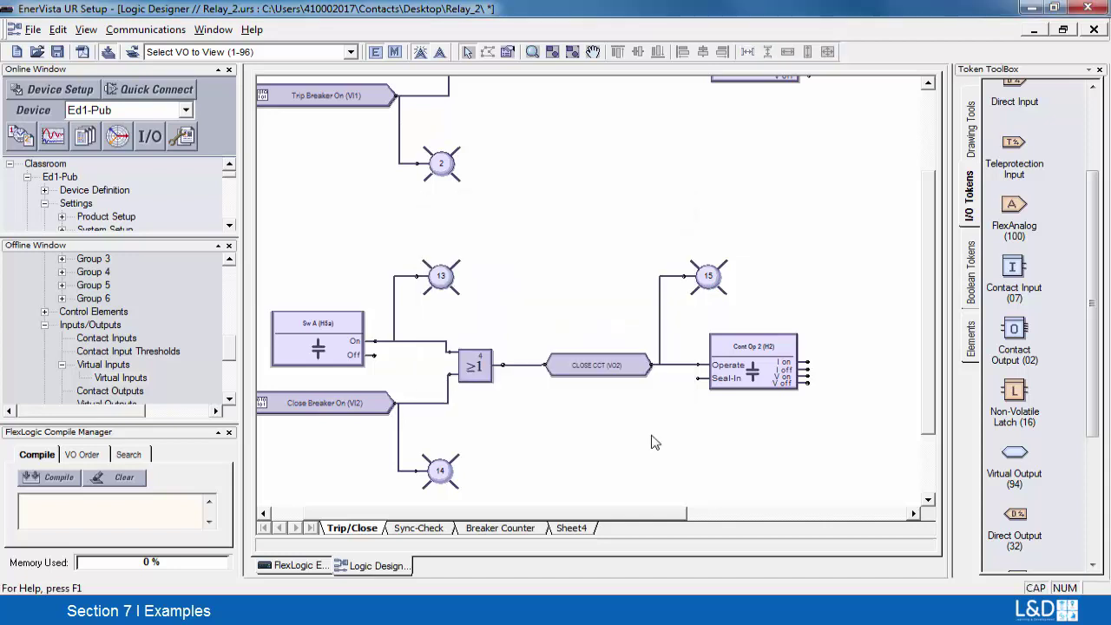
double_click(759, 366)
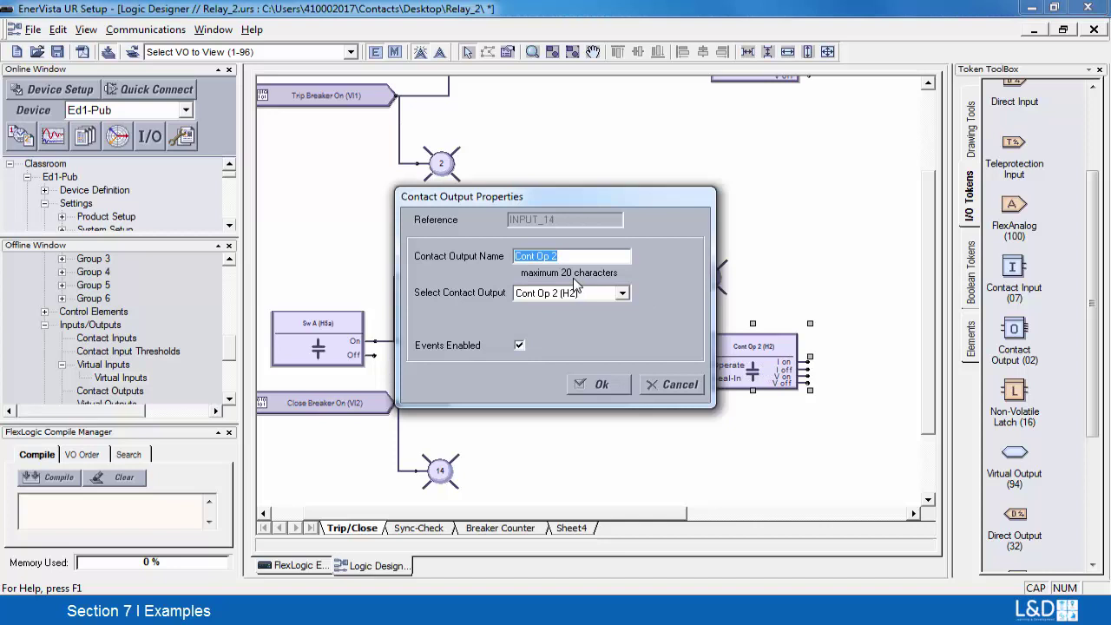
type("BREAKER CLOSE")
left_click(611, 385)
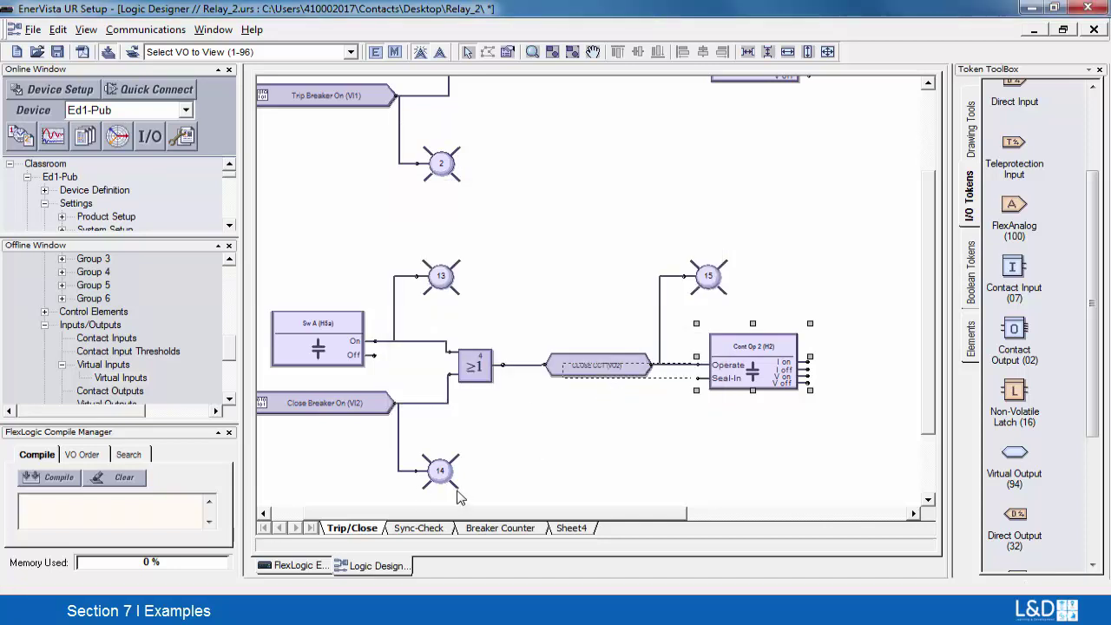
Compile the completed trip and close logic
left_click_drag(360, 516, 321, 515)
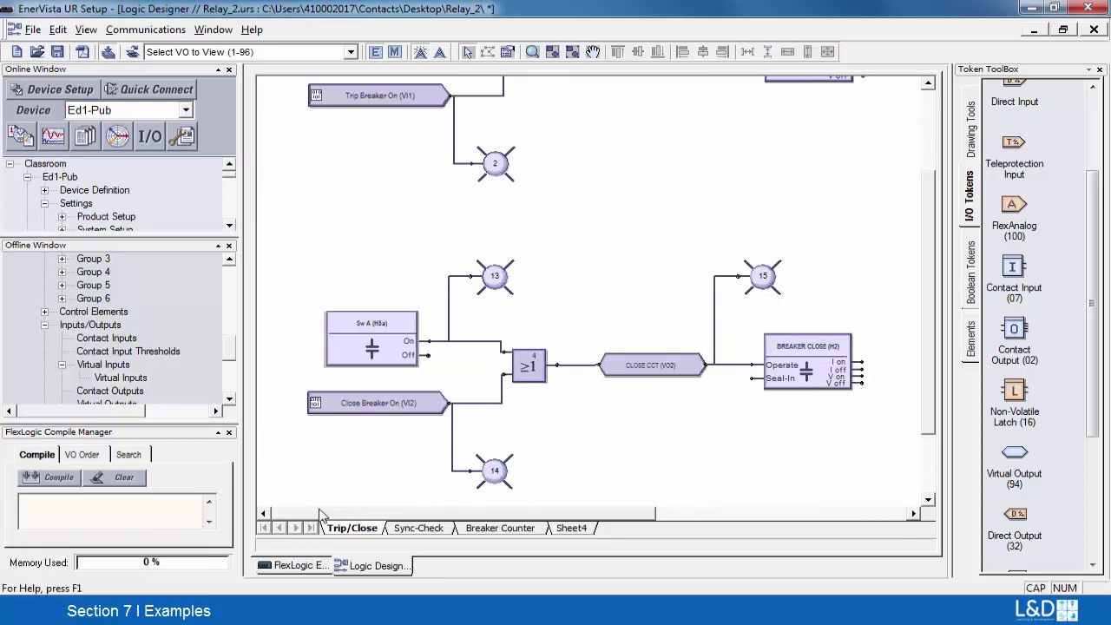
left_click_drag(923, 300, 646, 195)
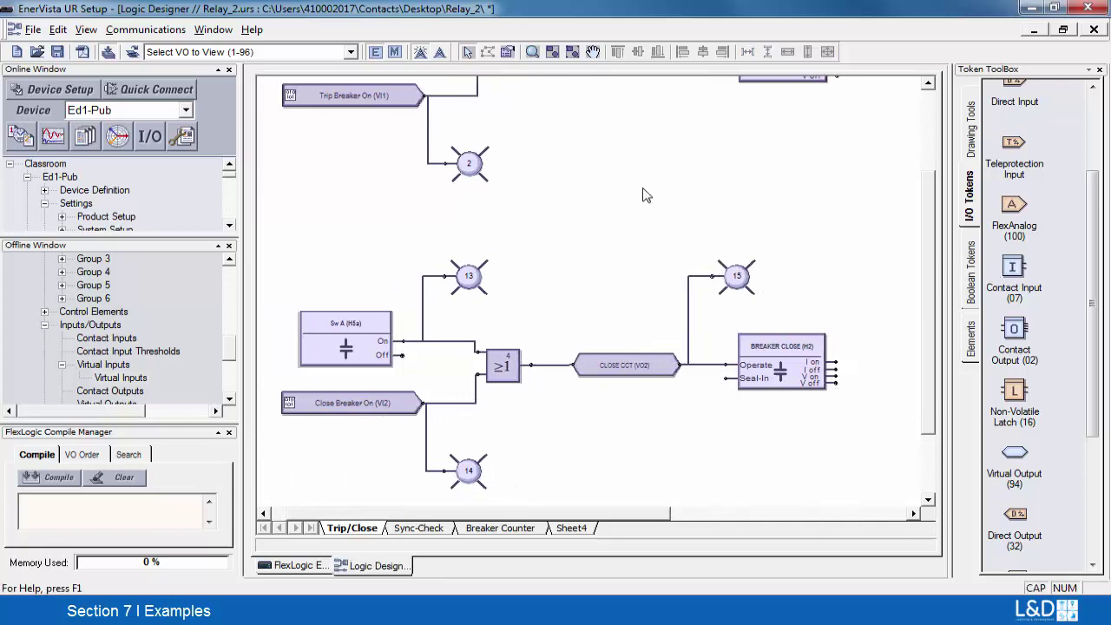
left_click(553, 53)
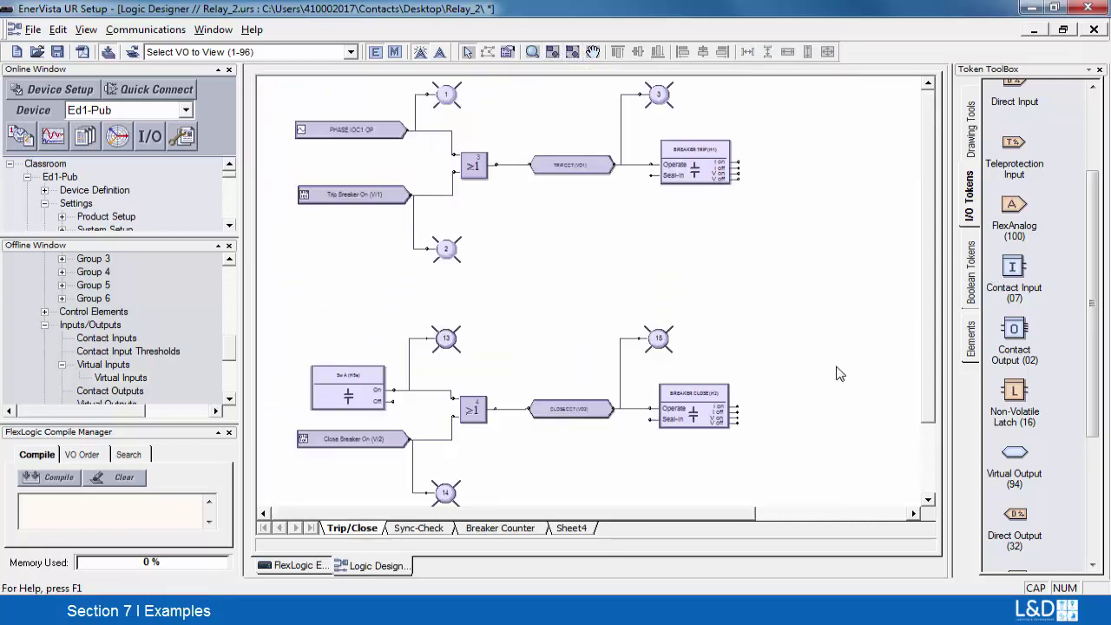
left_click(39, 480)
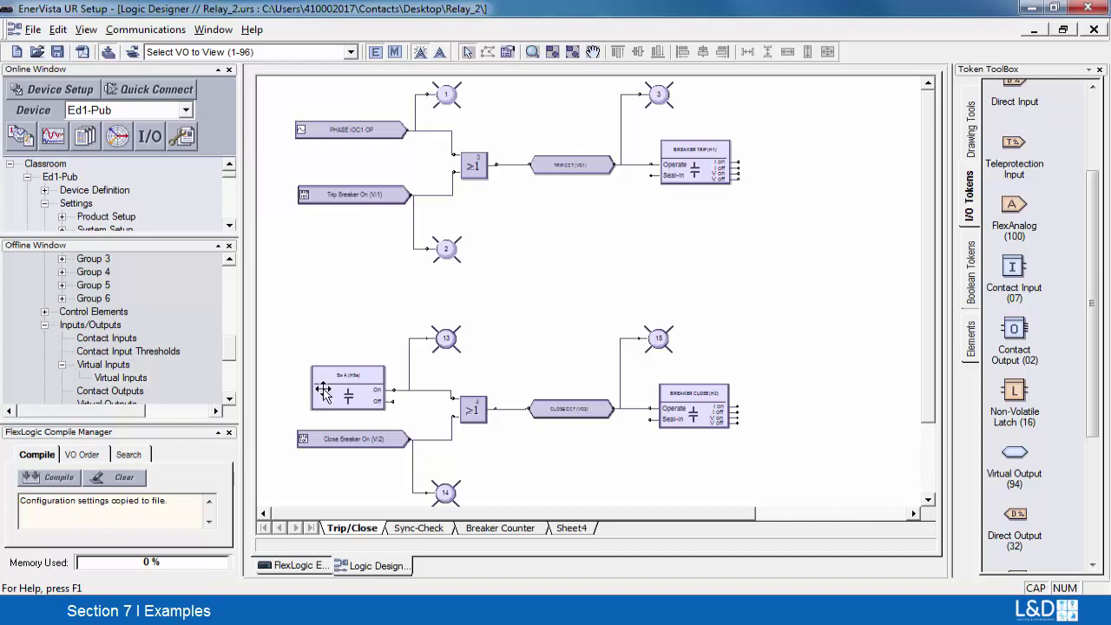
Check the Sw A contact input's properties and the voltage thresholds of Relay_2's contact inputs
double_click(337, 387)
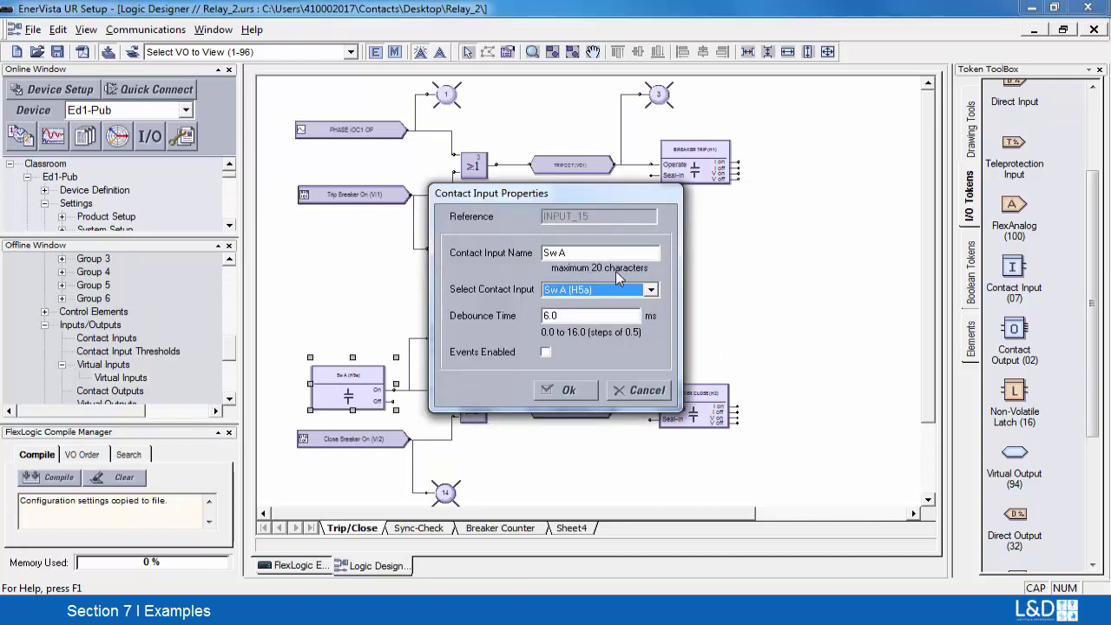
left_click(568, 391)
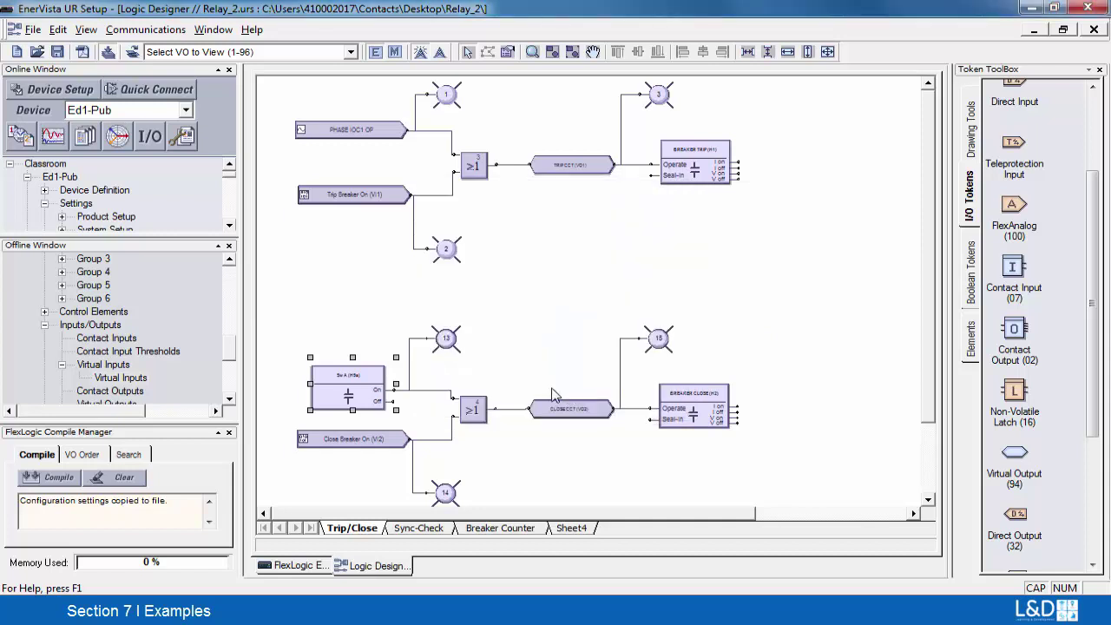
left_click(159, 356)
double_click(159, 355)
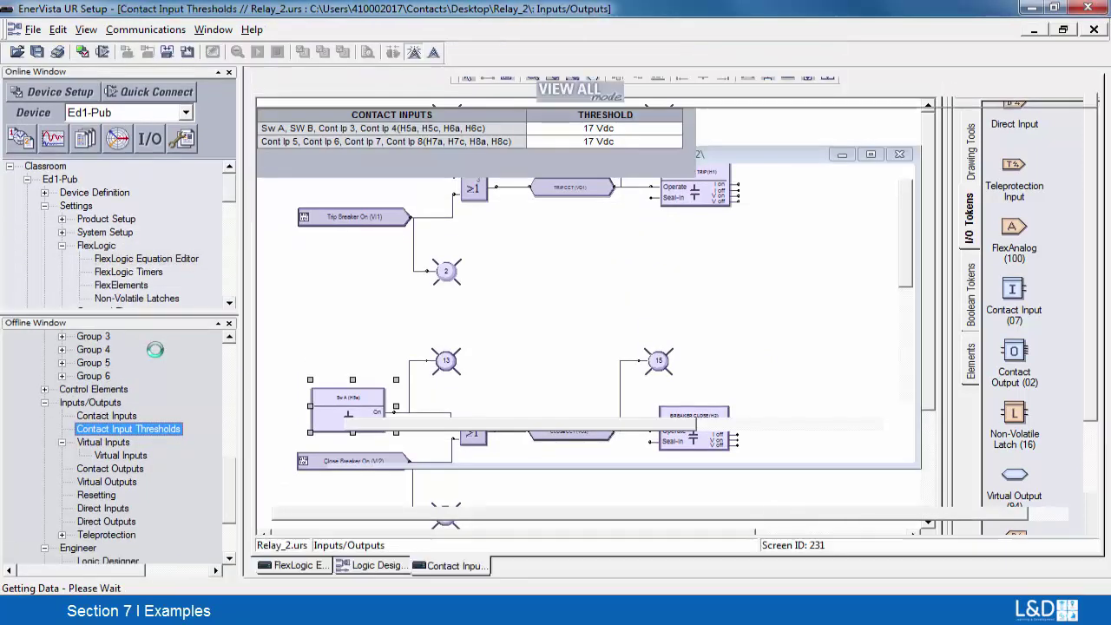
left_click(1093, 31)
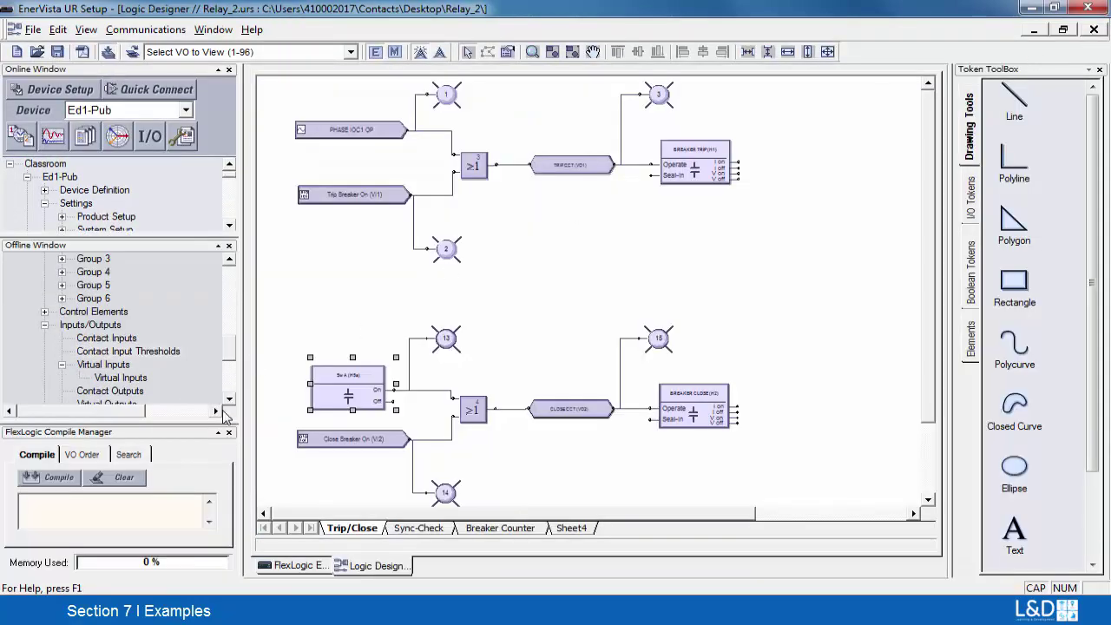
Write the Relay_2 settings to the online device Ed1-Pub and skip the log
left_click_drag(231, 354, 242, 283)
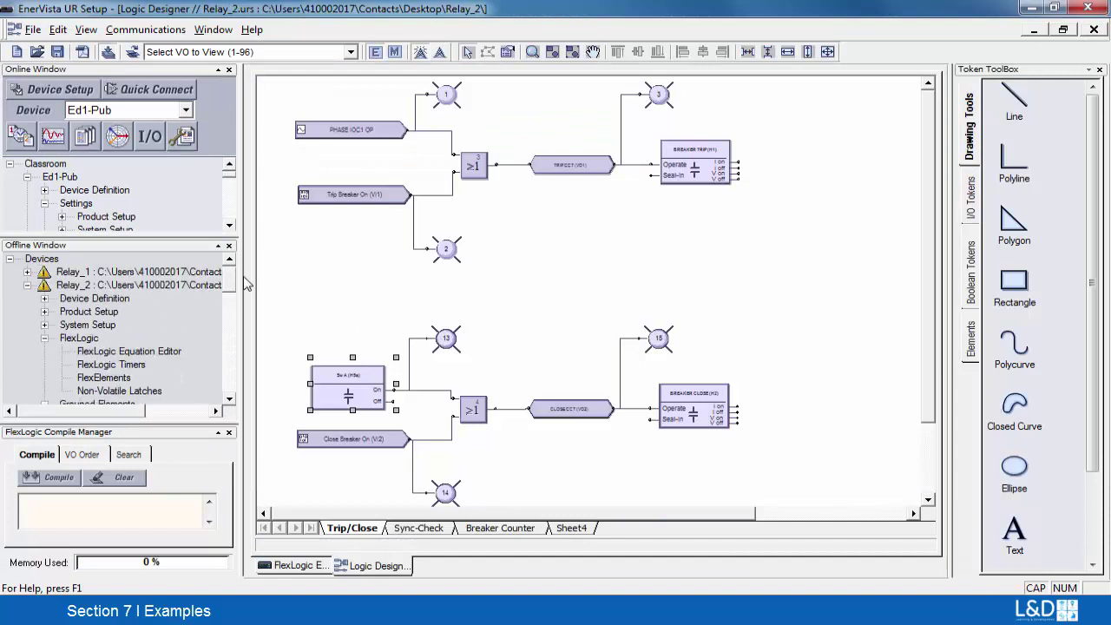
right_click(176, 291)
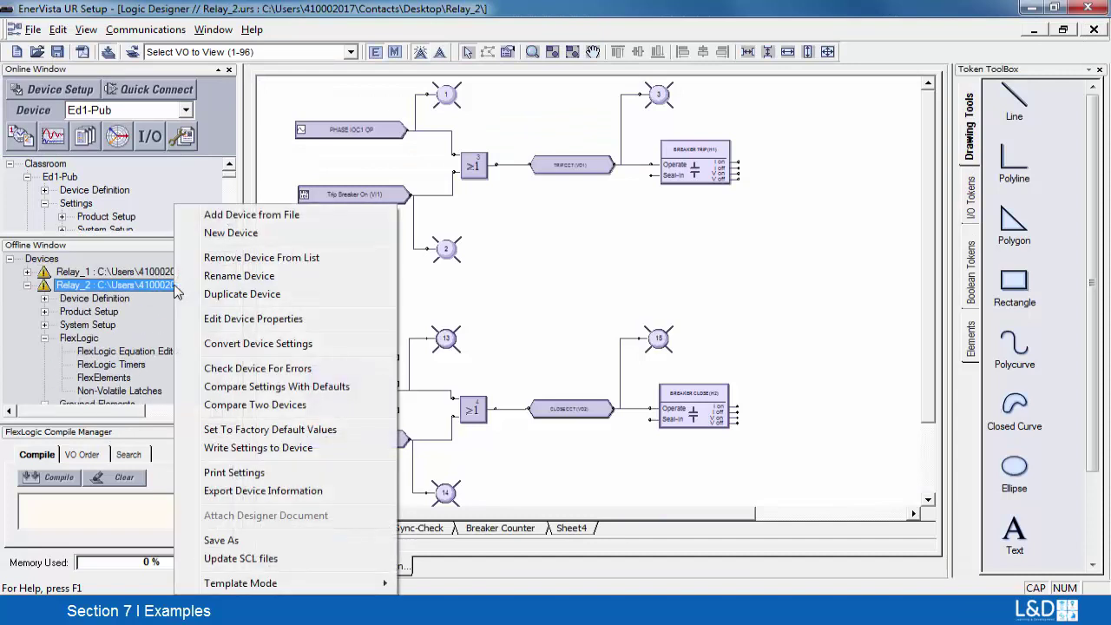
left_click(261, 448)
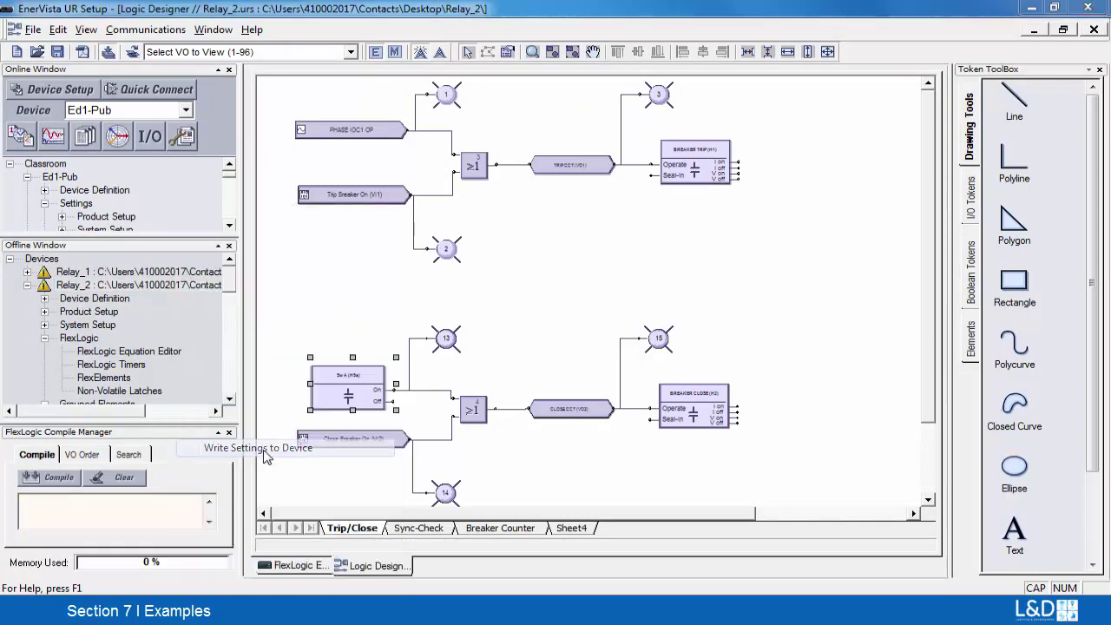
left_click(526, 252)
left_click(558, 410)
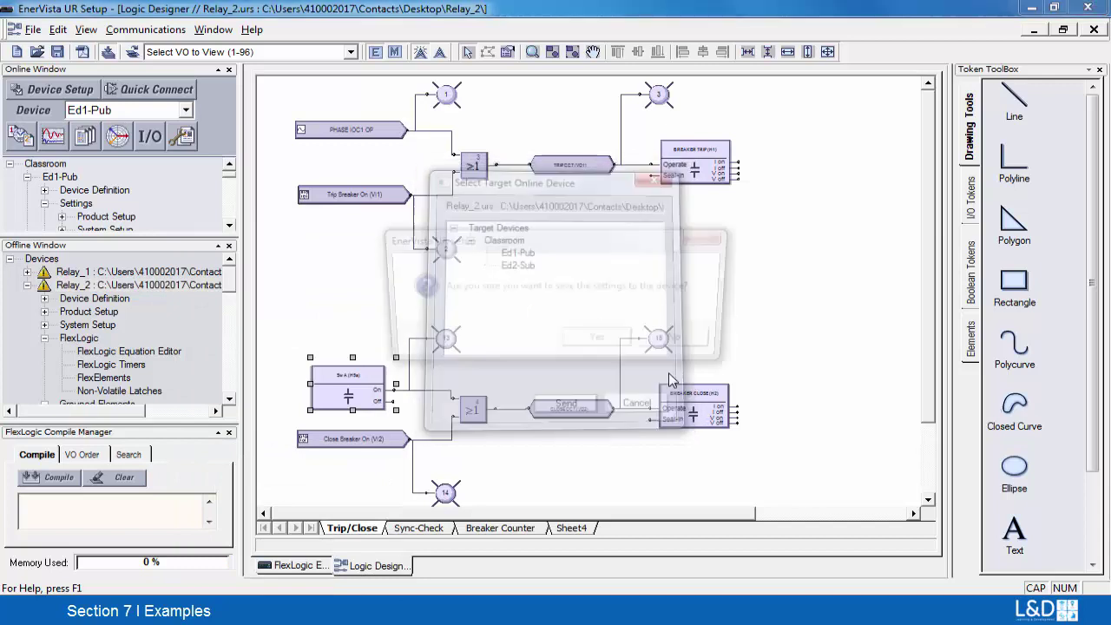
left_click(575, 343)
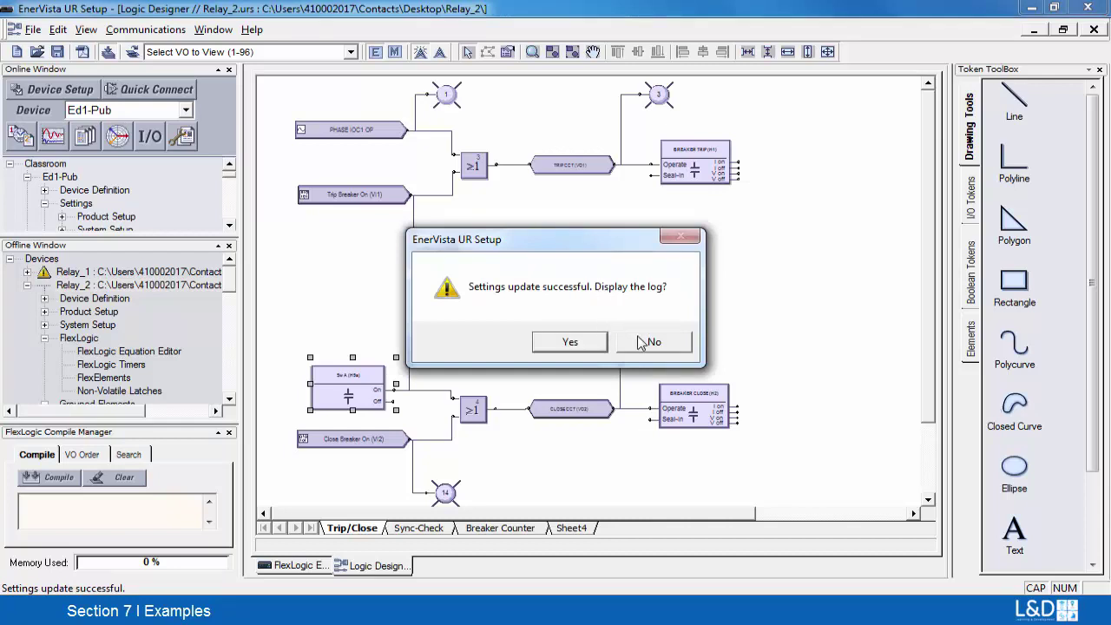
left_click(649, 345)
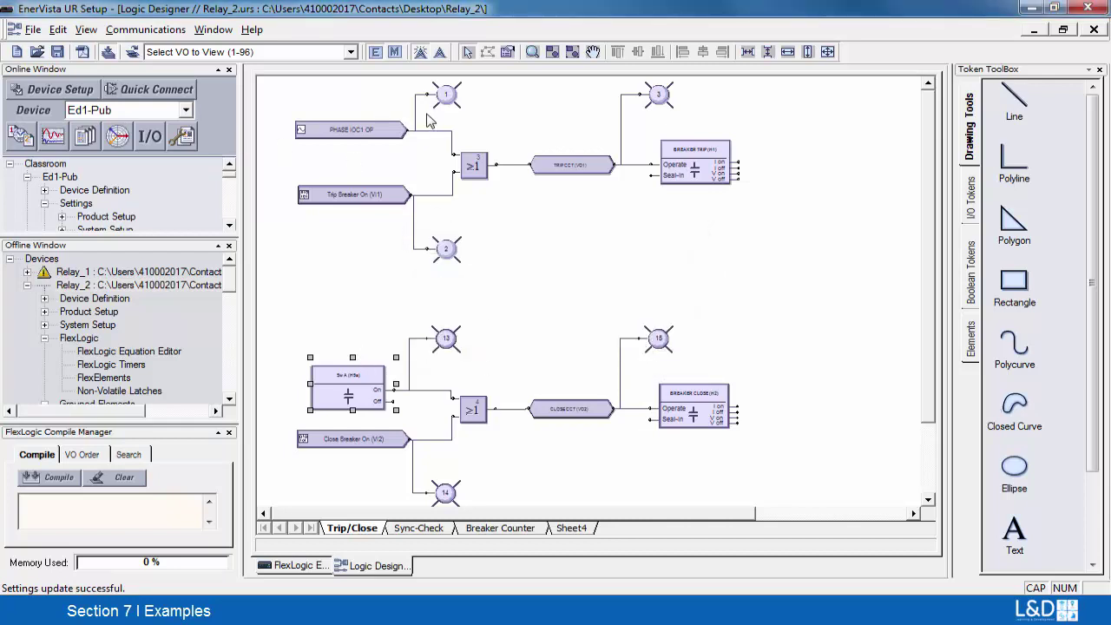
Start live monitoring of the Trip/Close logic and open the virtual input commands of the online device Ed1-Pub
left_click(395, 52)
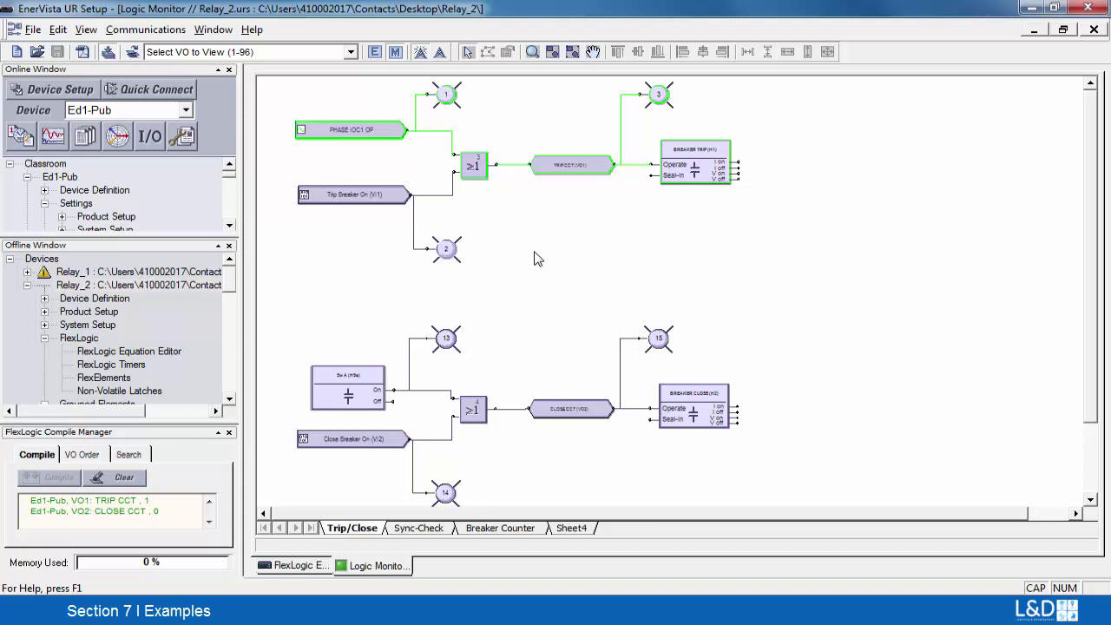
left_click(229, 226)
left_click(230, 225)
left_click(229, 226)
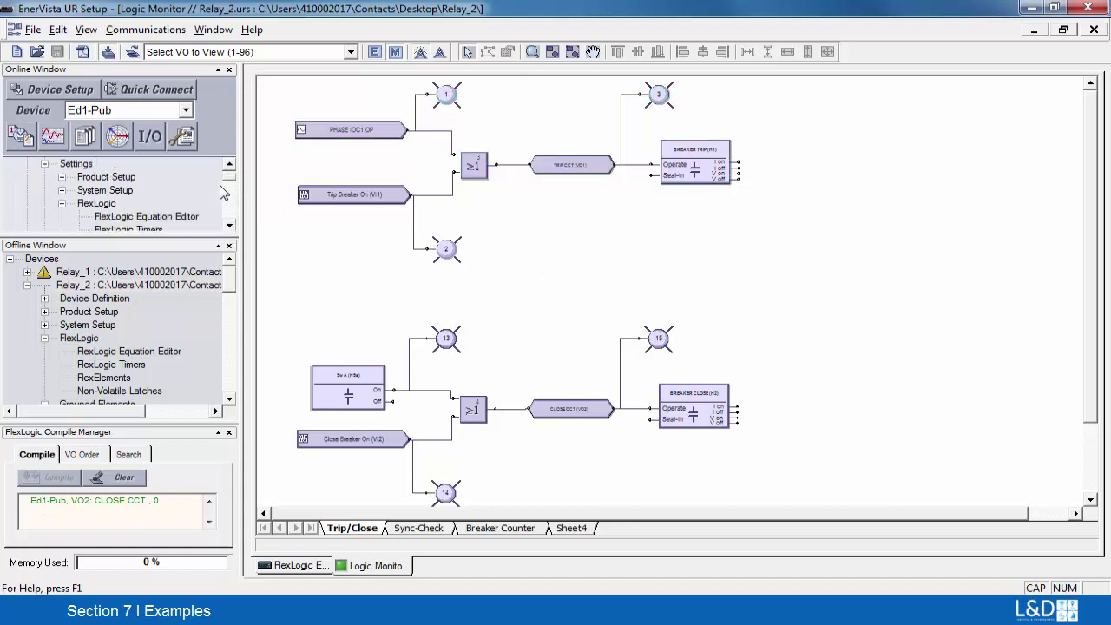
left_click(233, 191)
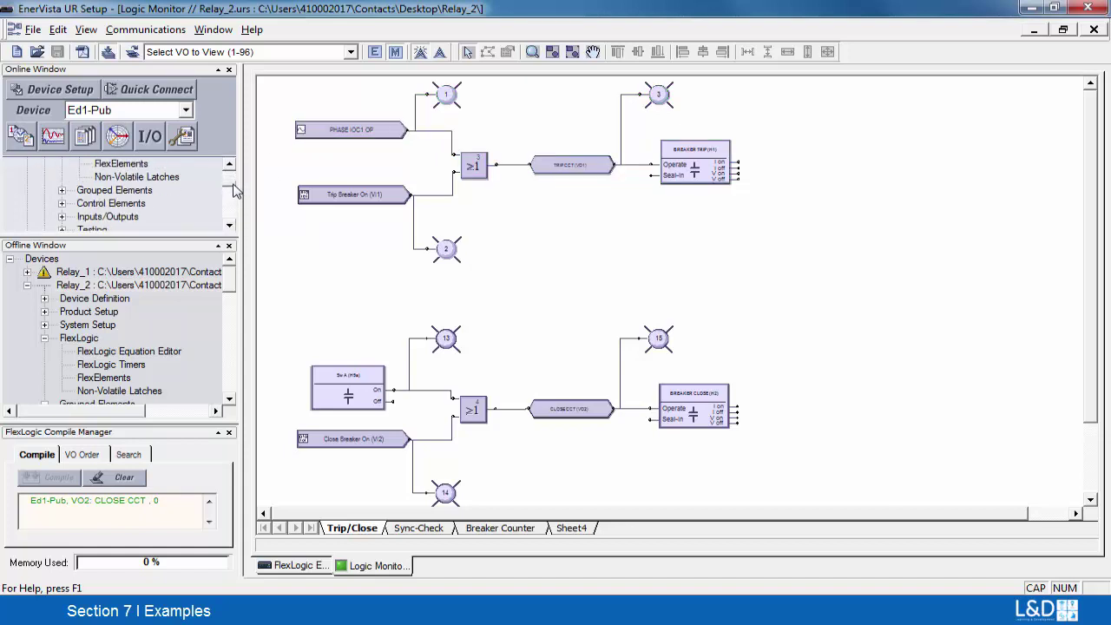
left_click(233, 191)
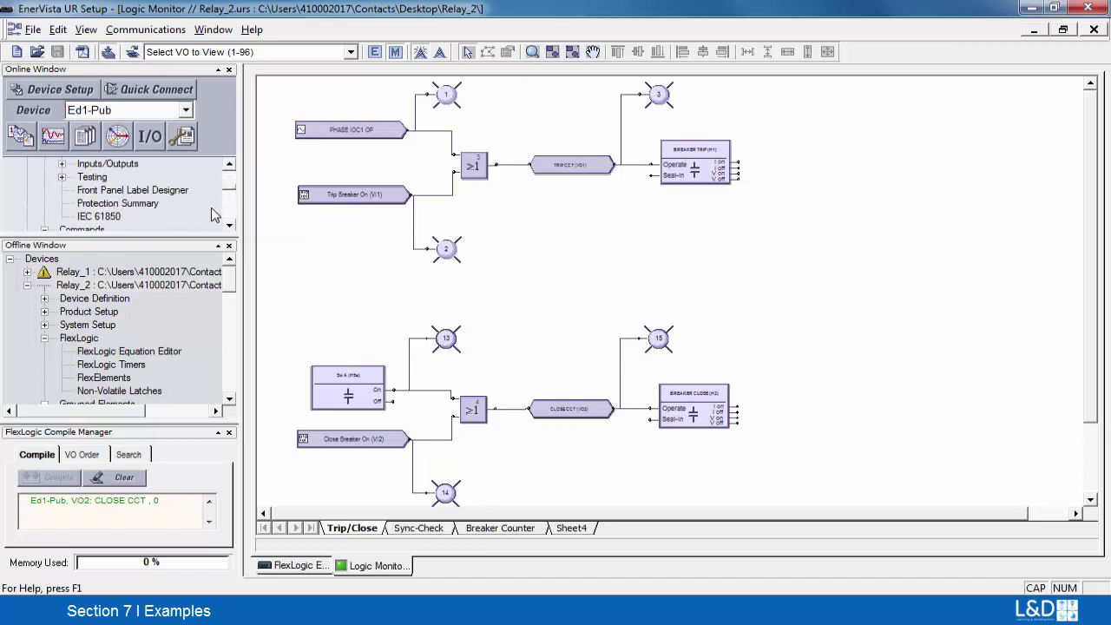
left_click(230, 226)
double_click(230, 226)
left_click(230, 227)
left_click(106, 191)
double_click(109, 194)
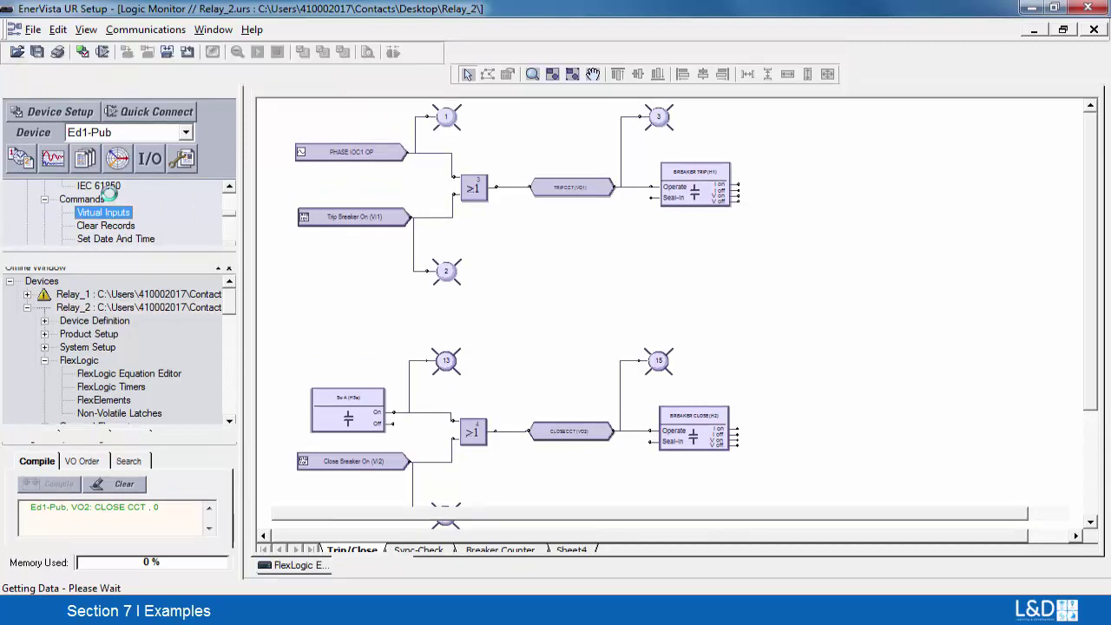
Set Remote Close (VI 1) to On, save it to the device, and return to the full-size logic monitor
left_click(1066, 29)
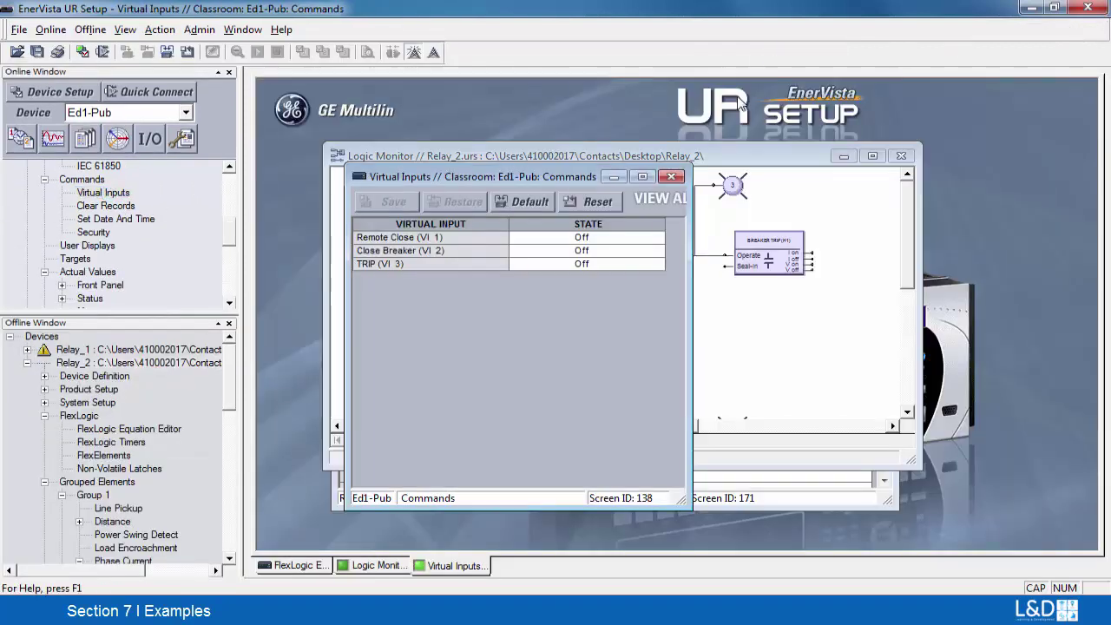
left_click_drag(569, 153, 431, 159)
left_click(448, 219)
left_click(488, 218)
left_click(401, 243)
left_click_drag(310, 157, 414, 167)
left_click(323, 191)
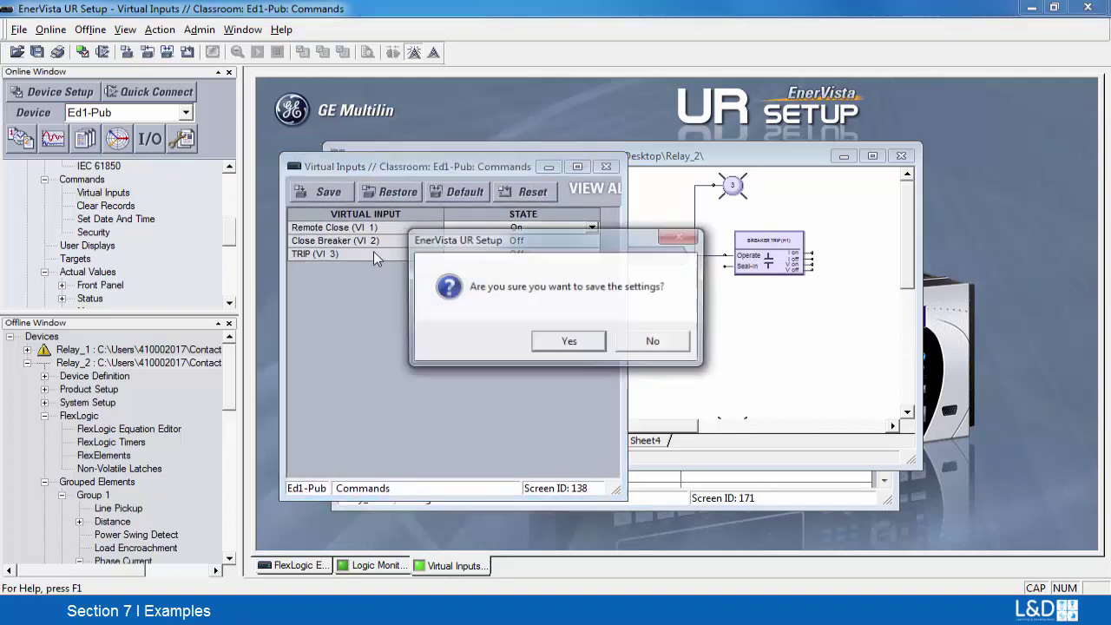
left_click(556, 340)
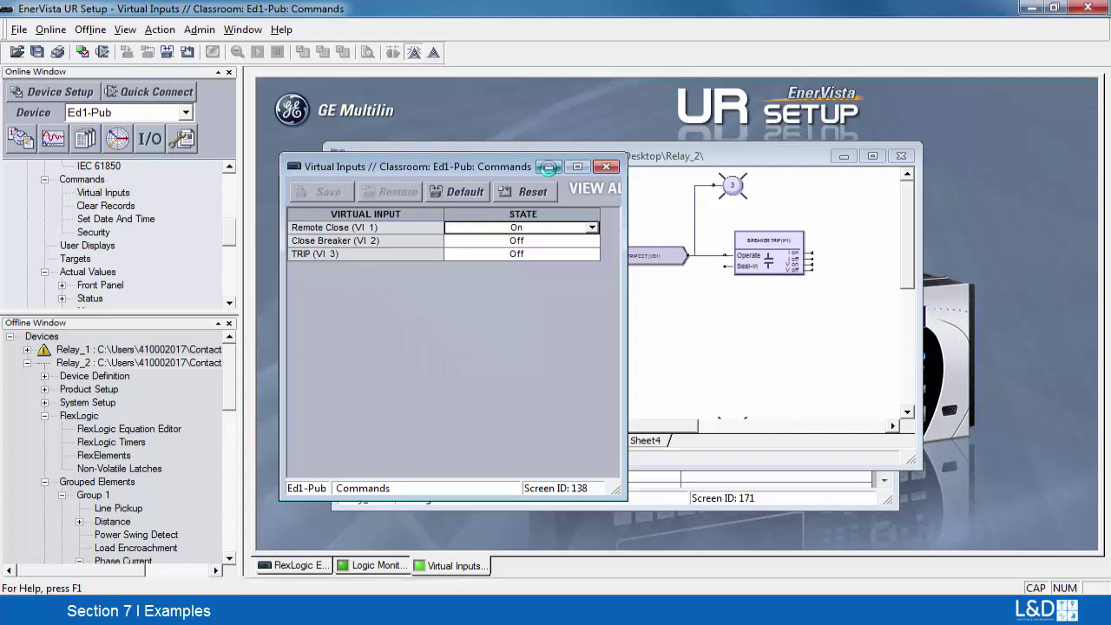
left_click(549, 167)
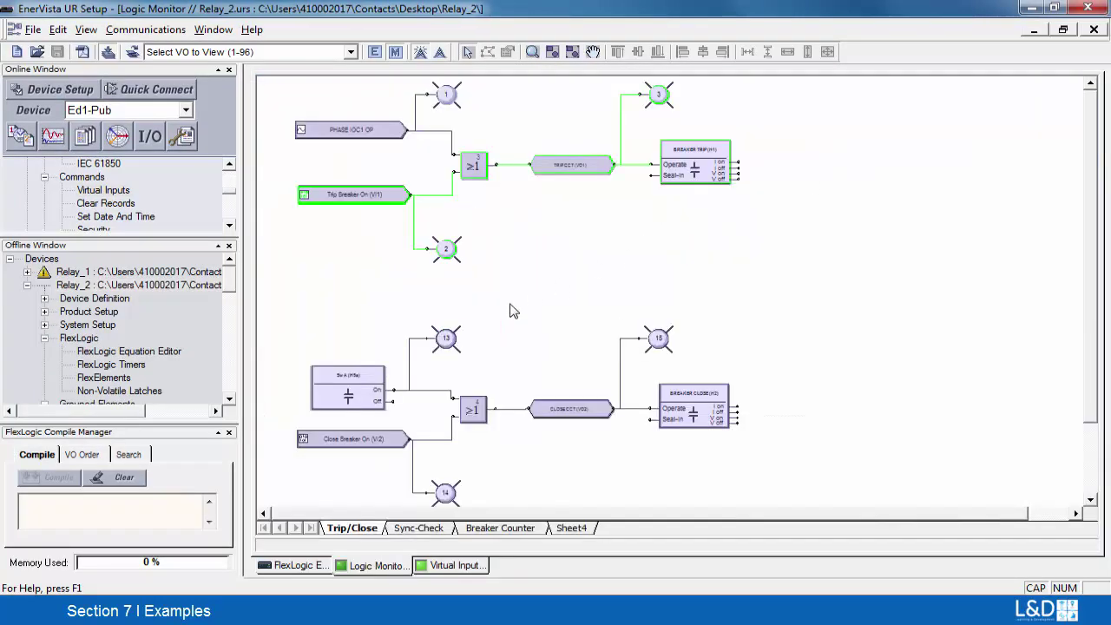
left_click(873, 154)
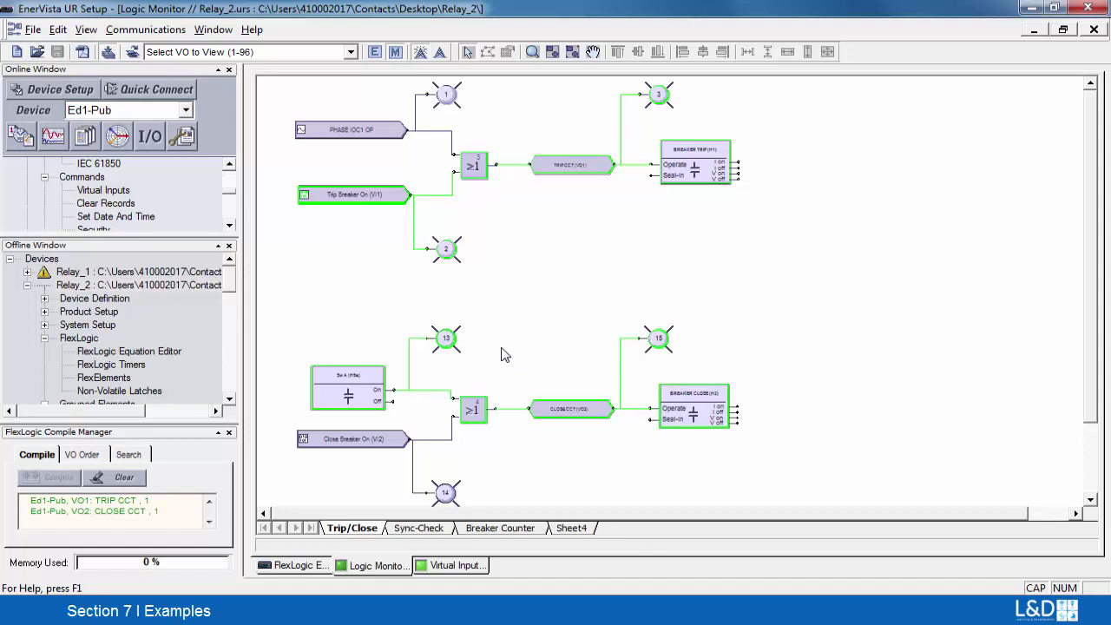
Set Close Breaker (VI 2) to On, save it to the device, and bring back the full-size logic monitor
left_click(455, 565)
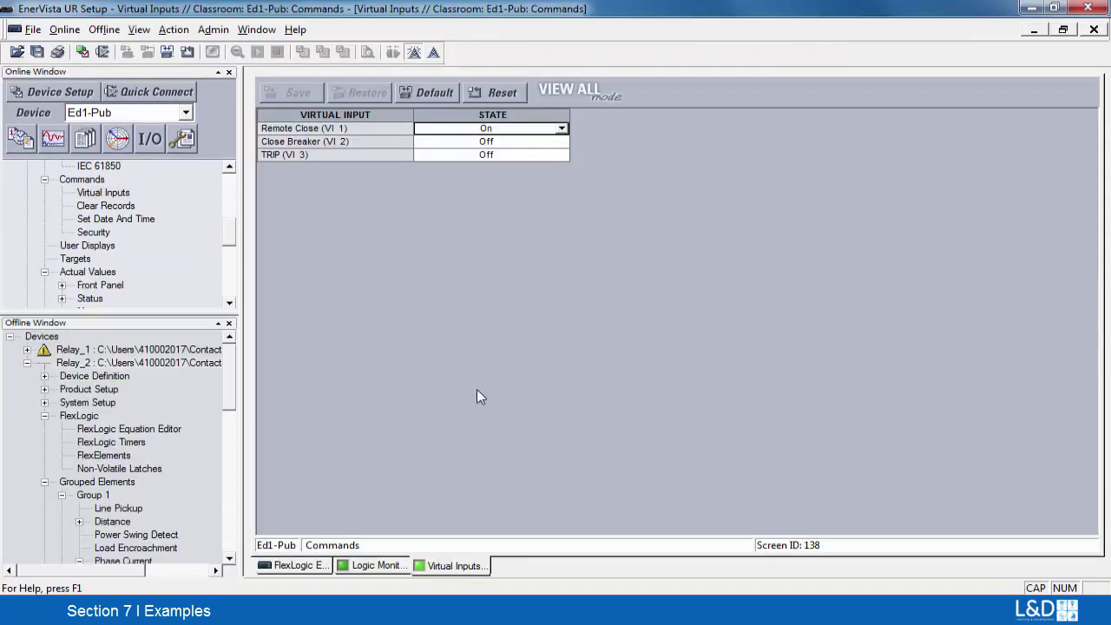
left_click(539, 141)
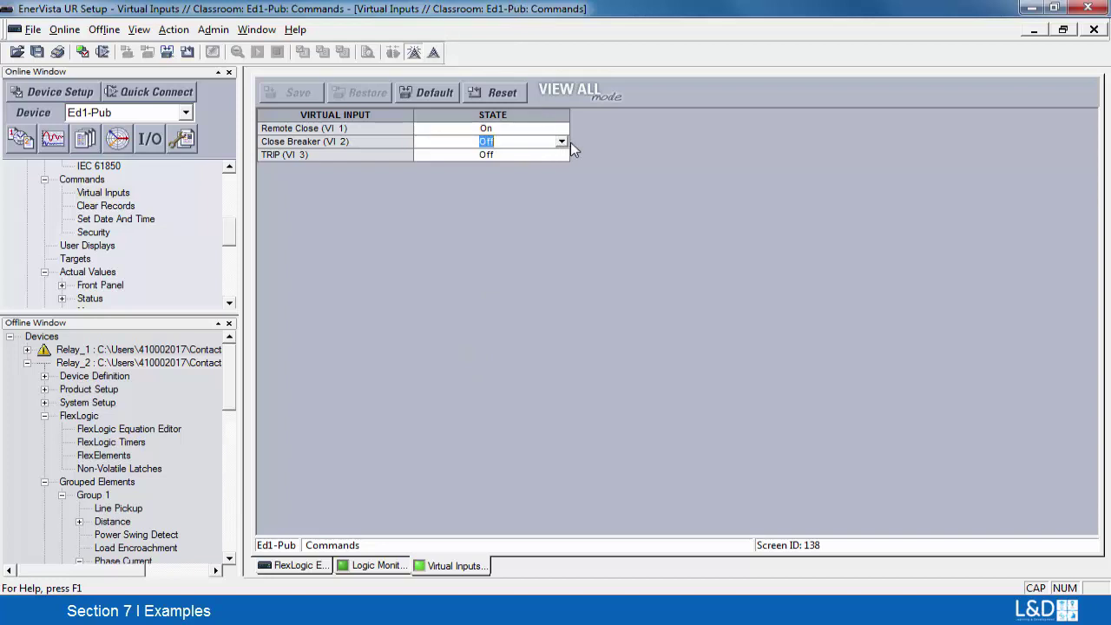
left_click(561, 141)
left_click(503, 167)
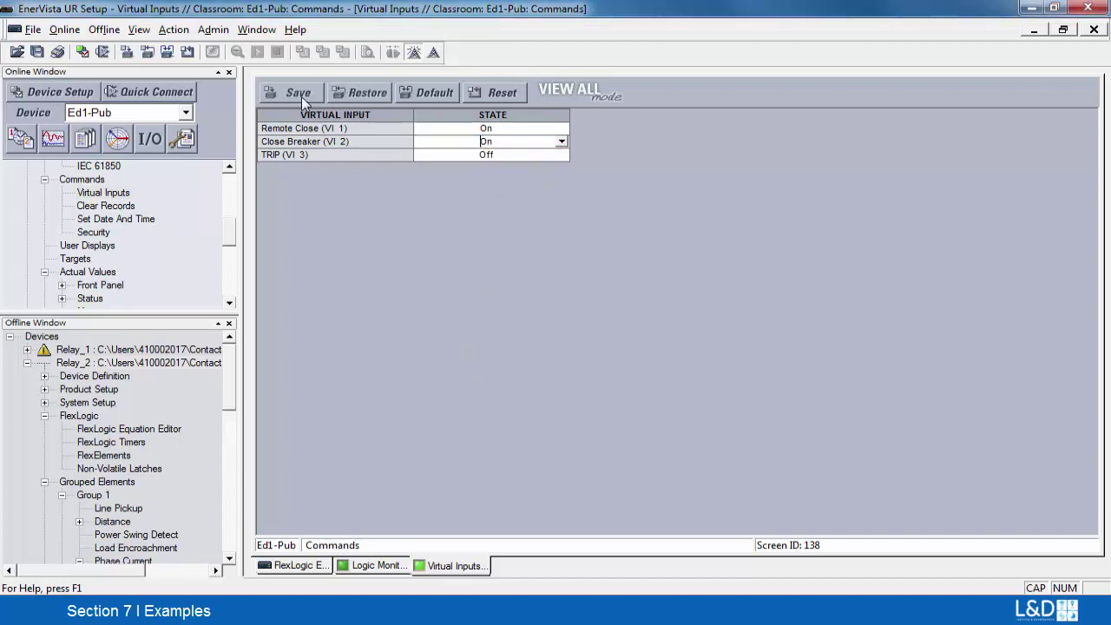
left_click(299, 93)
left_click(570, 340)
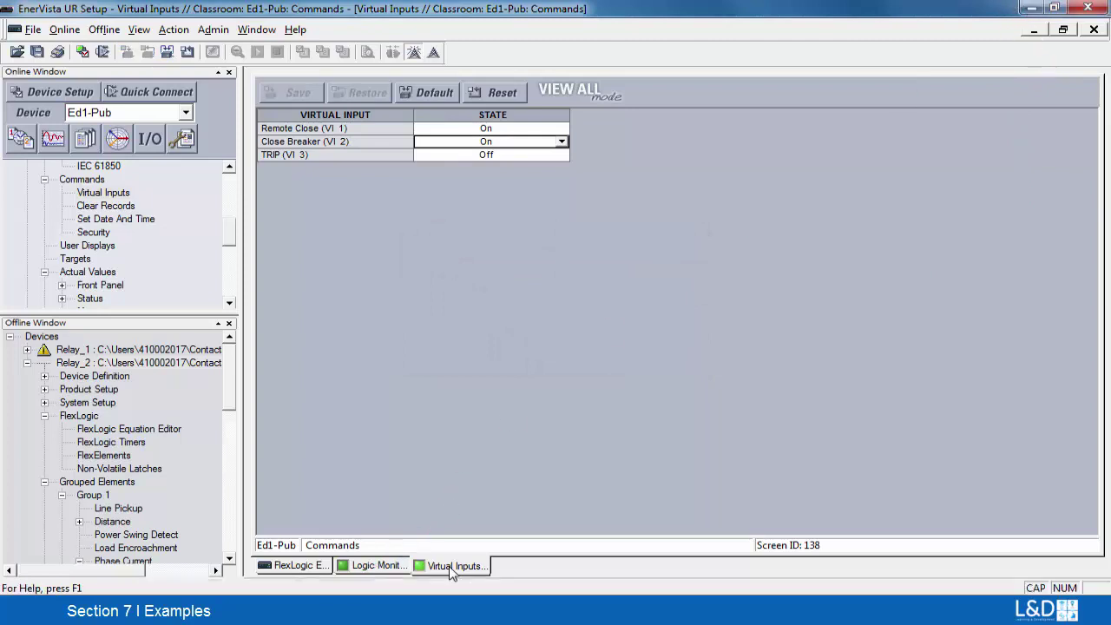
left_click(1034, 29)
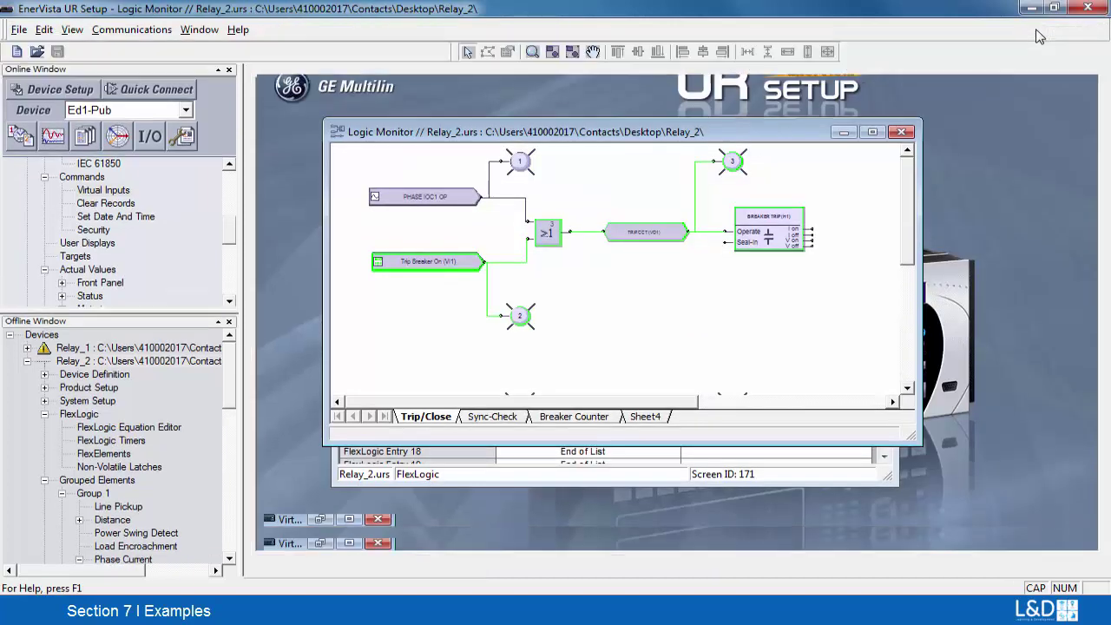
left_click(872, 153)
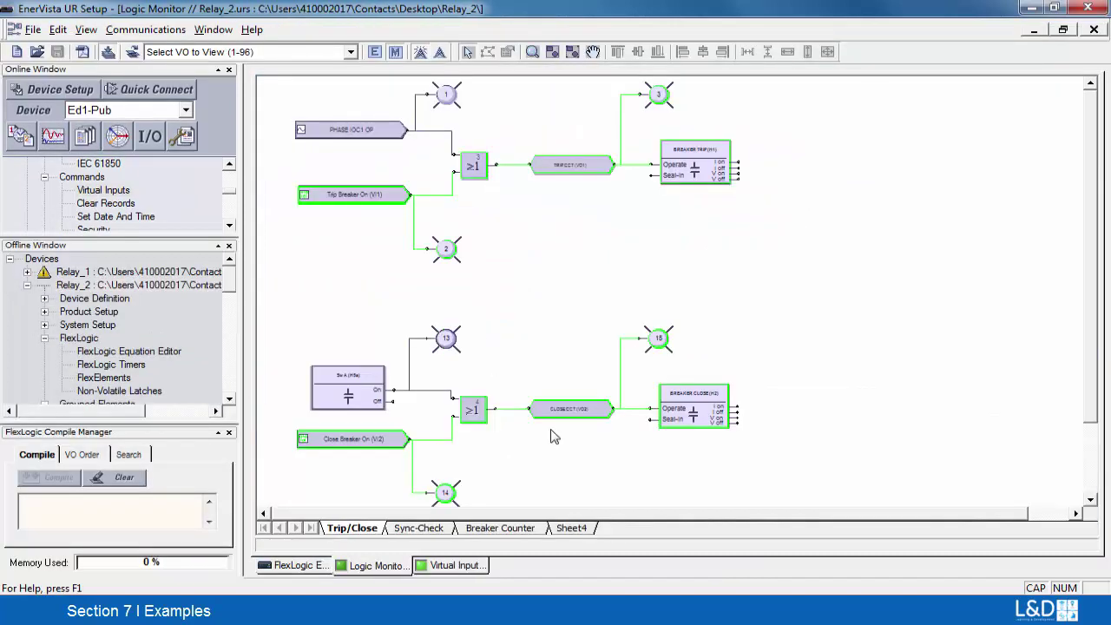